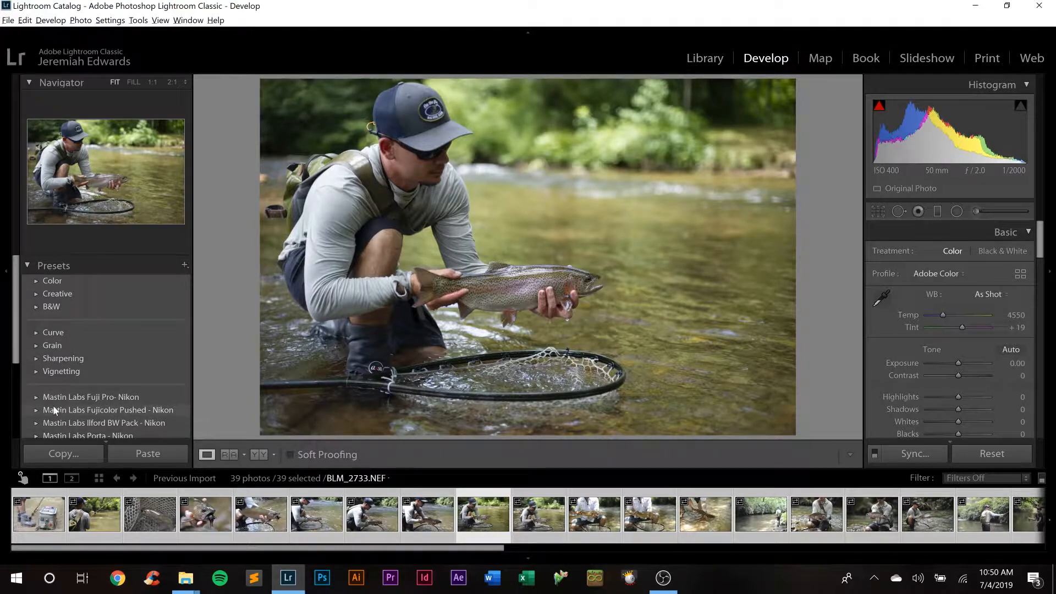
Apply the 1b. Pro 400H Blue preset from the Mastin Labs Fuji Pro set to the photo of the kneeling angler holding a trout.
{"action": "left_click", "coordinate": [38, 399]}
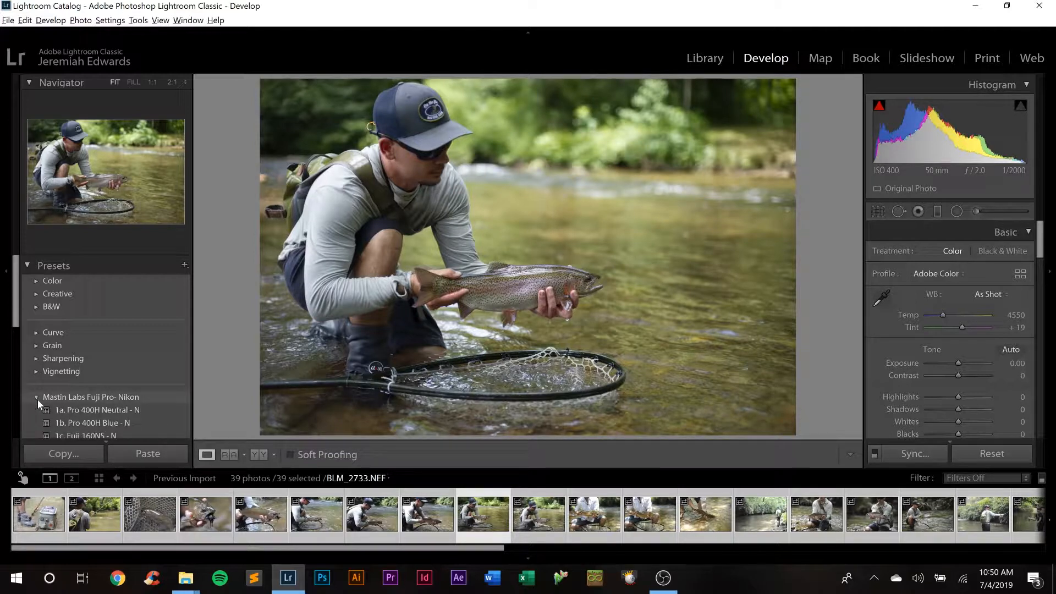
{"action": "left_click", "coordinate": [77, 423]}
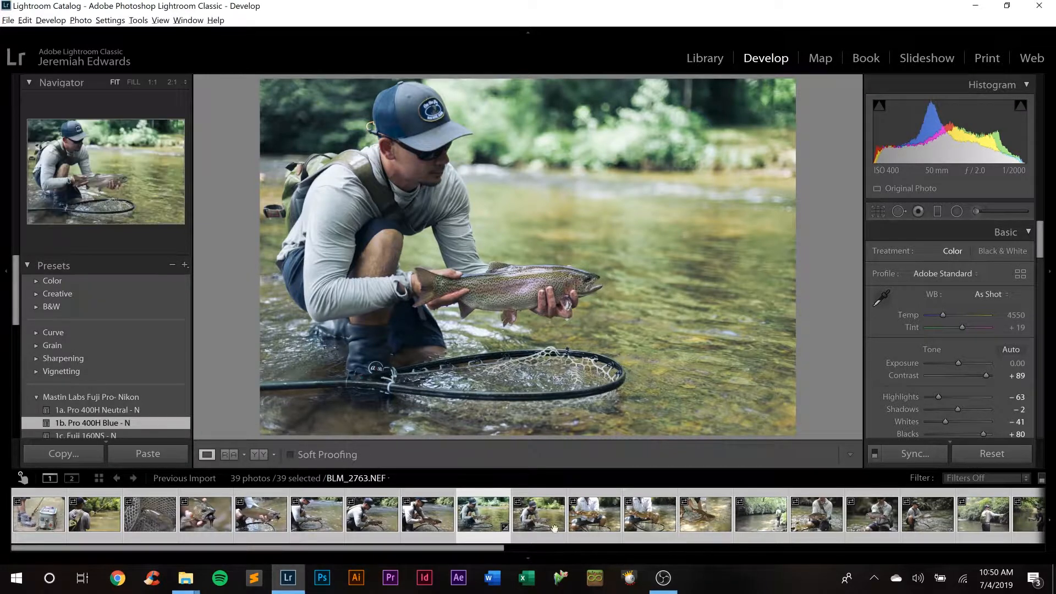
Make BLM_2672.NEF the active photo, select all photos, and choose the 1b. Pro 400H Blue preset.
{"action": "left_click_drag", "start_coordinate": [490, 549], "coordinate": [449, 467]}
{"action": "left_click", "coordinate": [104, 519]}
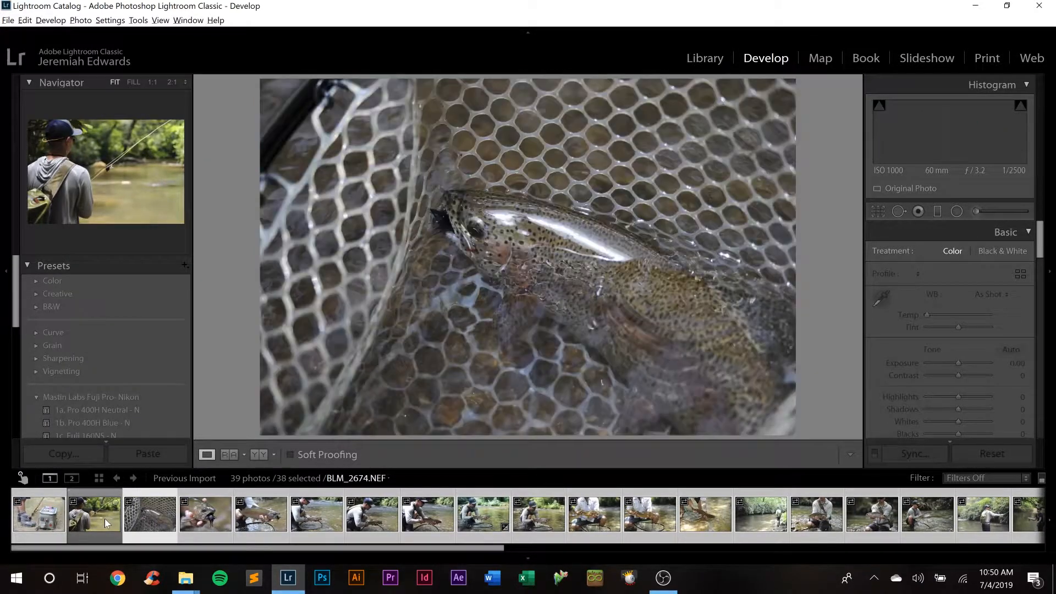
{"action": "left_click", "coordinate": [105, 519]}
{"action": "left_click", "coordinate": [31, 509]}
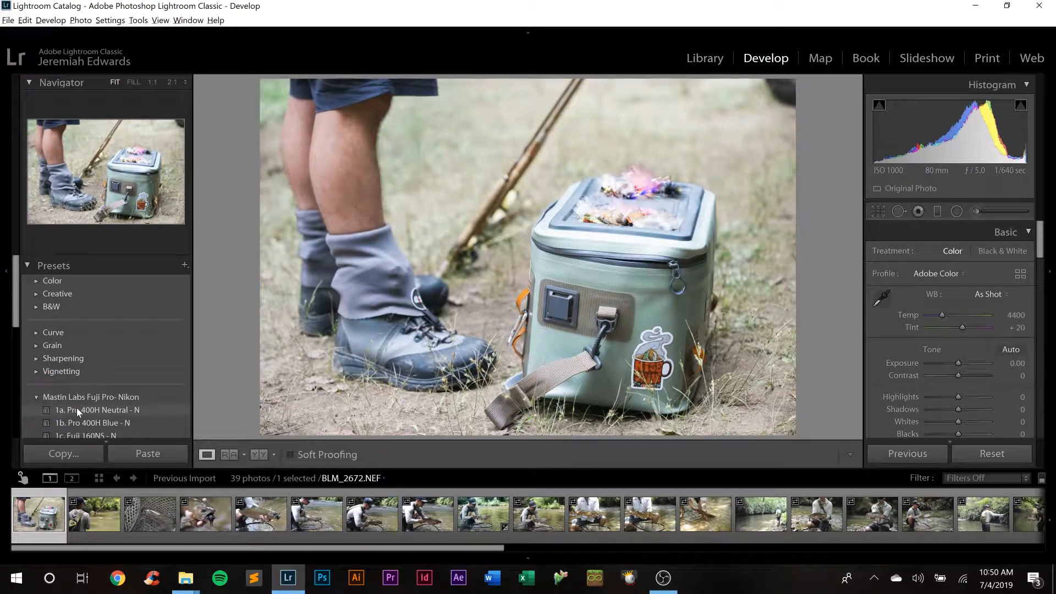
{"action": "key", "text": "ctrl+a"}
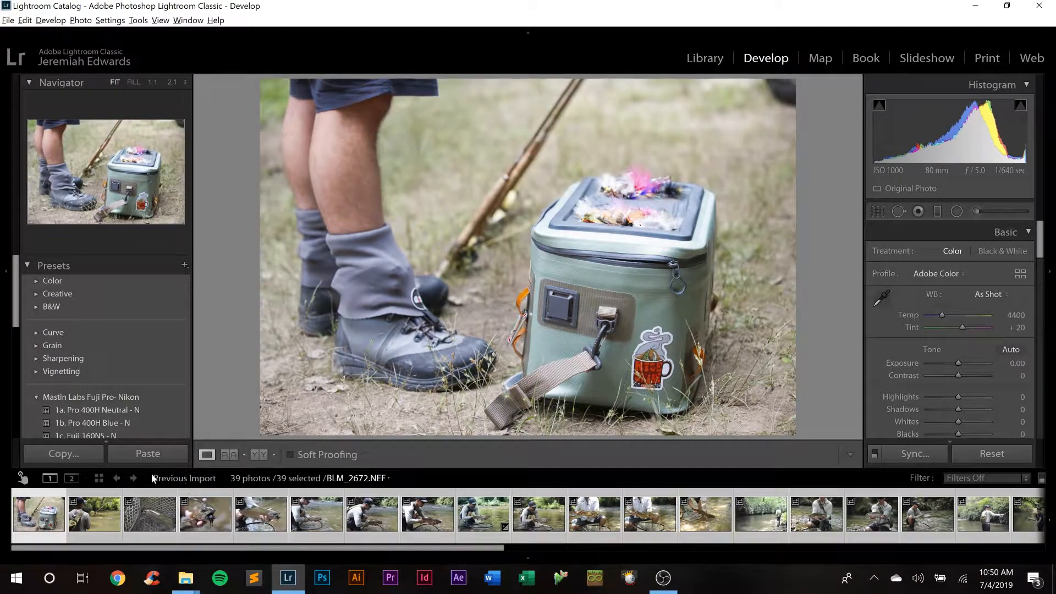
{"action": "left_click", "coordinate": [92, 423]}
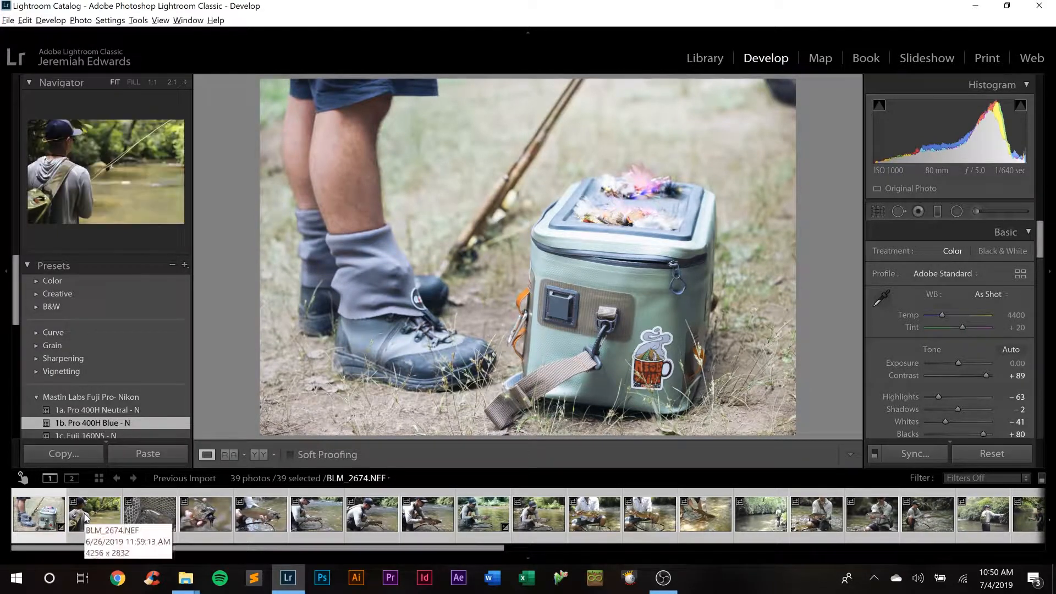
Turn on Auto Sync and apply the 1b. Pro 400H Blue preset to all selected photos.
{"action": "left_click", "coordinate": [876, 454]}
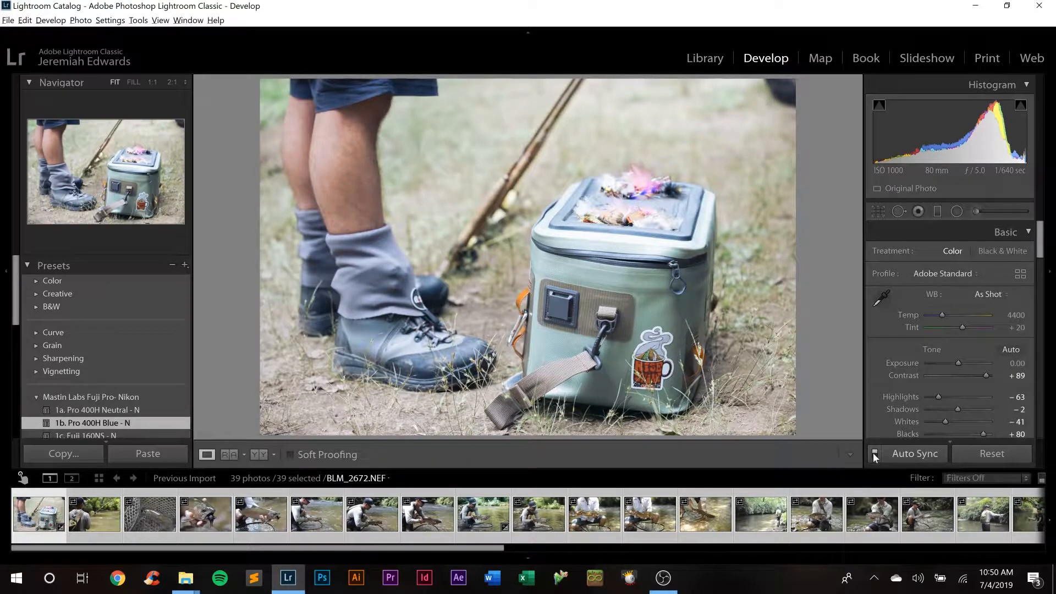
{"action": "left_click", "coordinate": [73, 424]}
{"action": "left_click", "coordinate": [75, 434]}
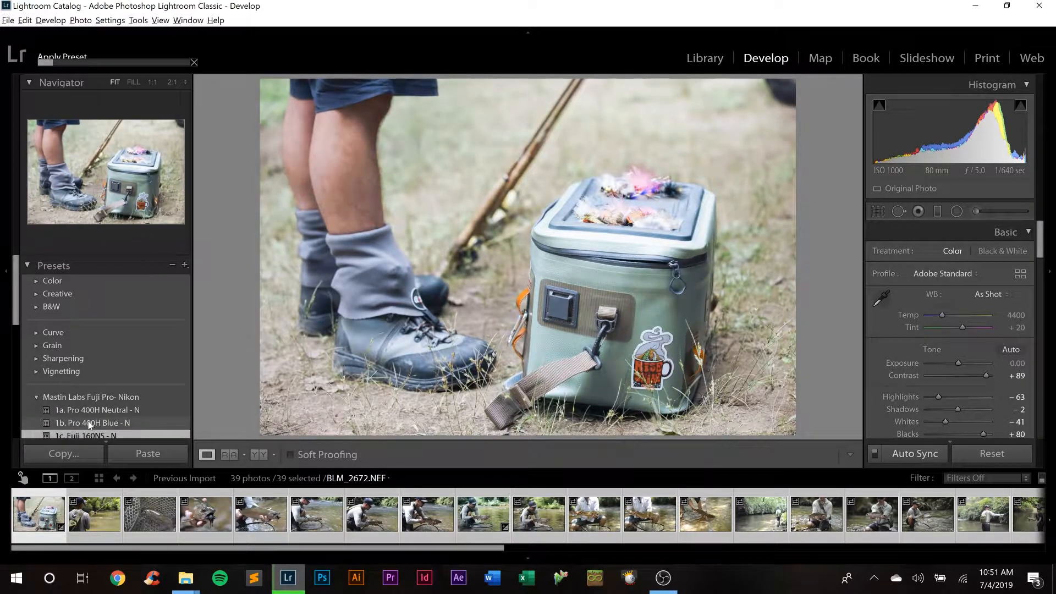
{"action": "left_click", "coordinate": [89, 424]}
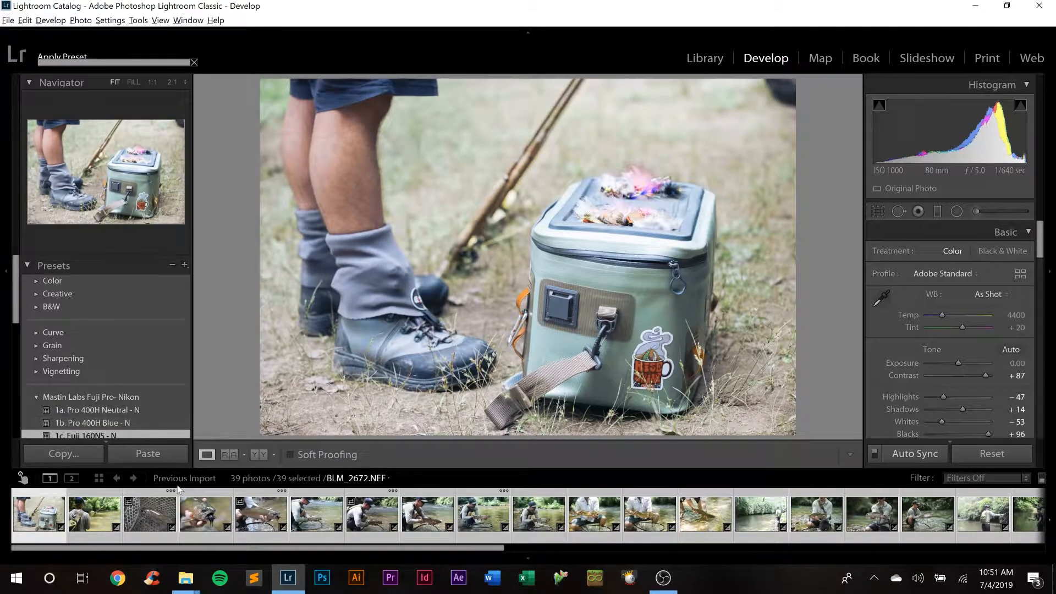
{"action": "left_click", "coordinate": [88, 424]}
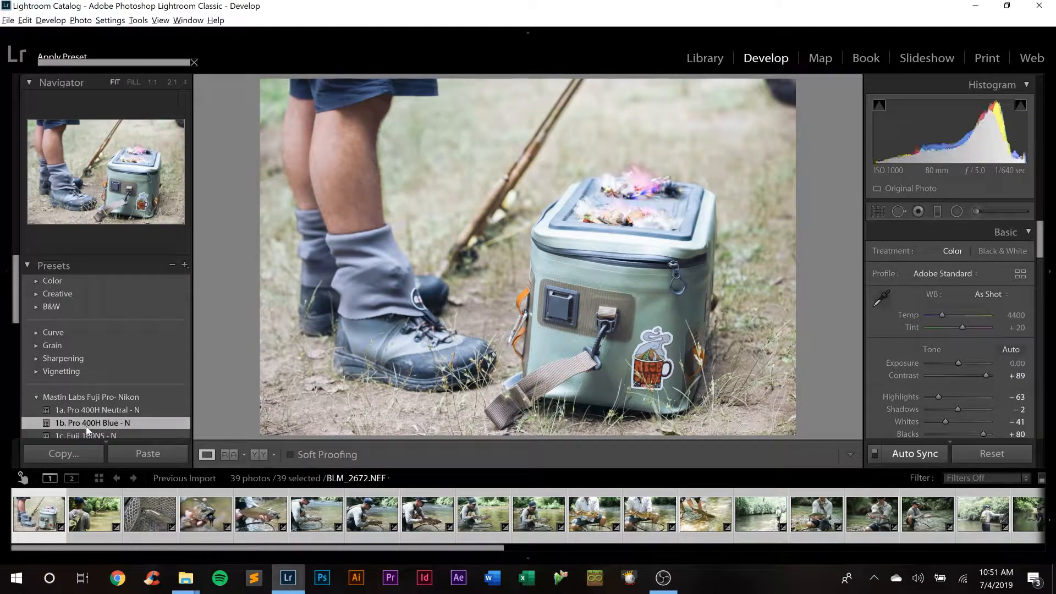
Select only the cooler photo BLM_2672.NEF, set its exposure to +0.13 and its white balance to Auto.
{"action": "left_click", "coordinate": [85, 517]}
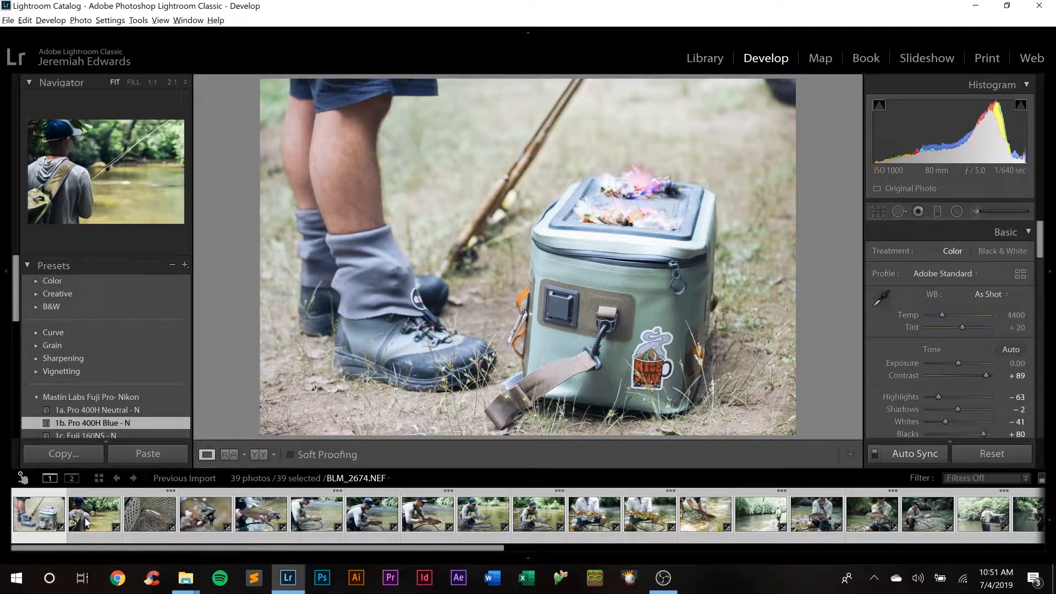
{"action": "left_click", "coordinate": [28, 516]}
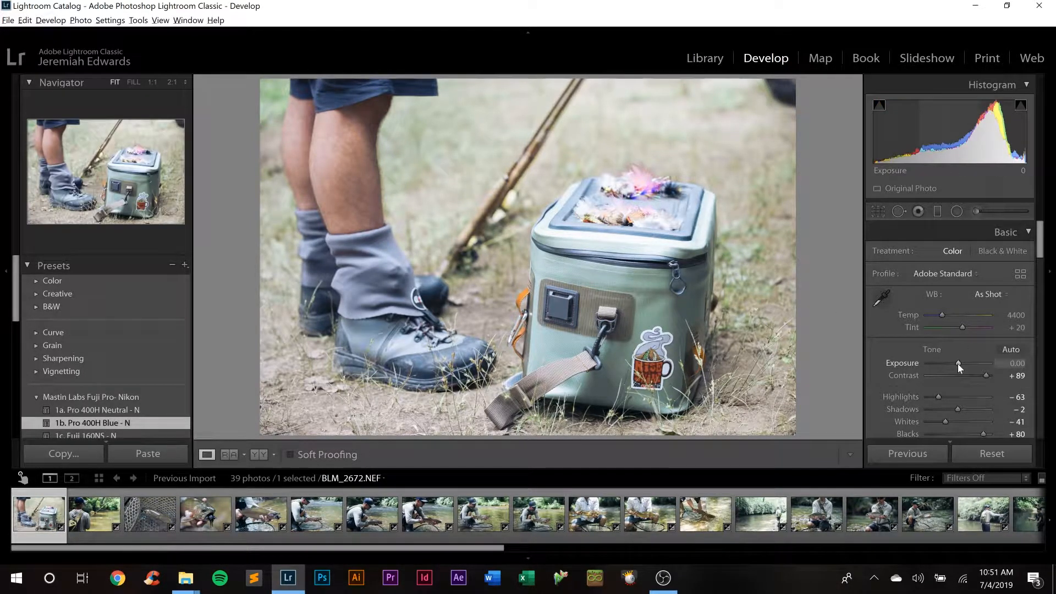
{"action": "left_click_drag", "start_coordinate": [958, 364], "coordinate": [959, 365]}
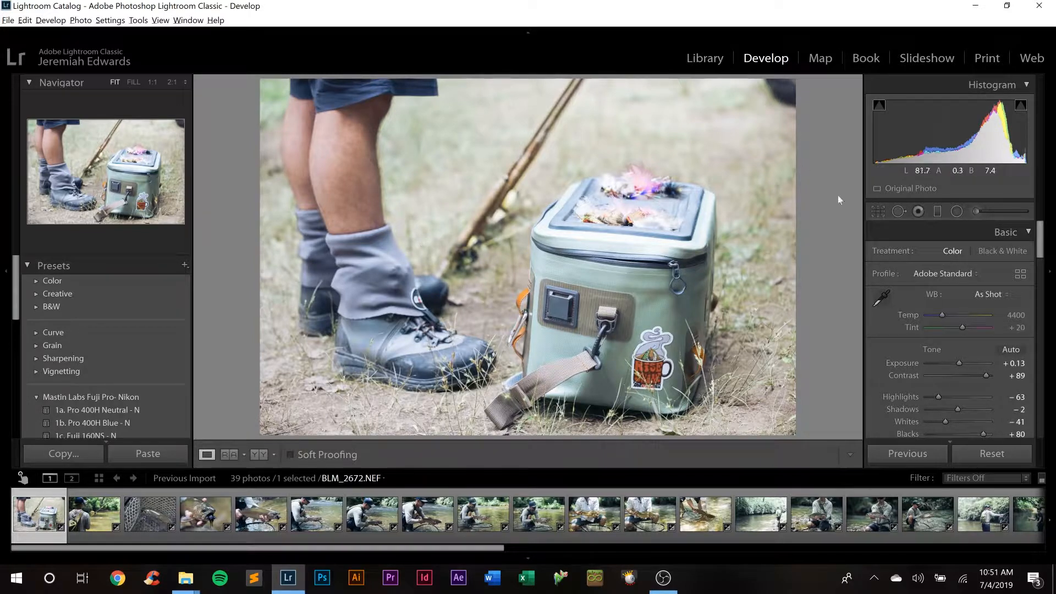
{"action": "left_click", "coordinate": [999, 295]}
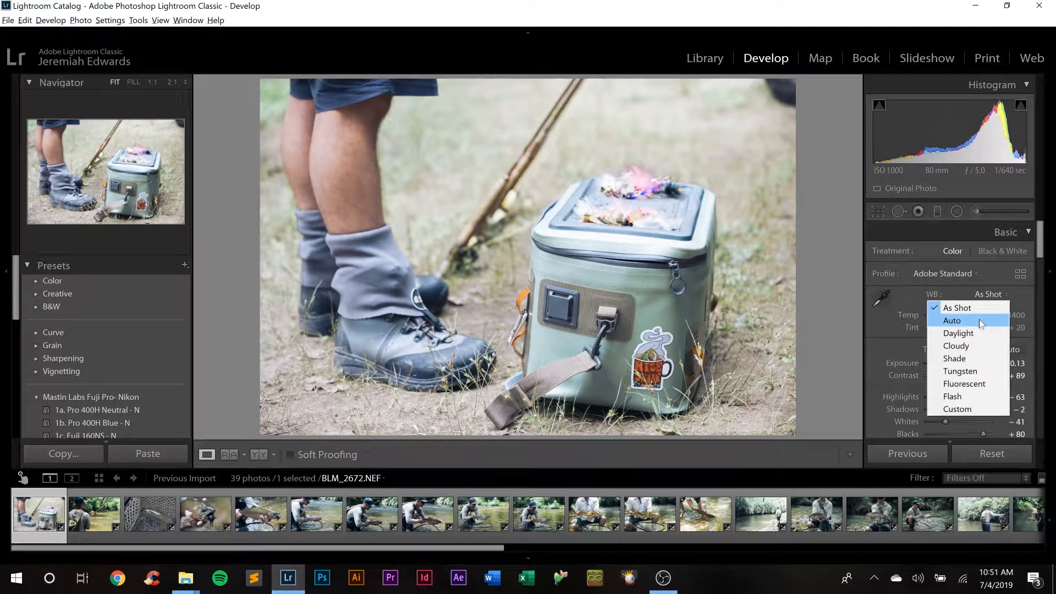
{"action": "left_click", "coordinate": [979, 319]}
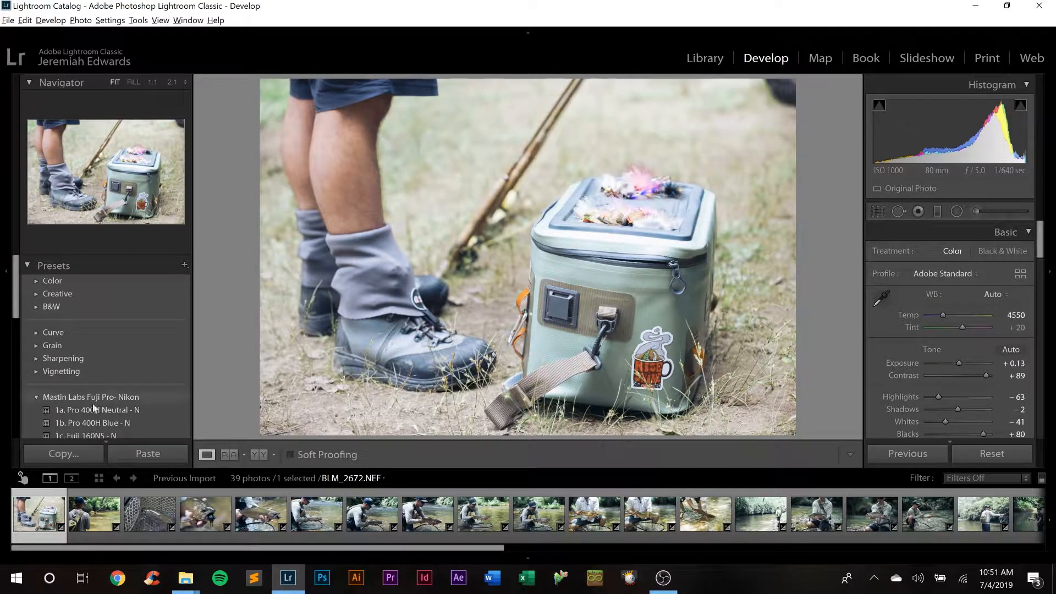
Raise the exposure of BLM_2674.NEF to +0.83 and apply the 5. Highlight Soft preset to it.
{"action": "left_click", "coordinate": [88, 527]}
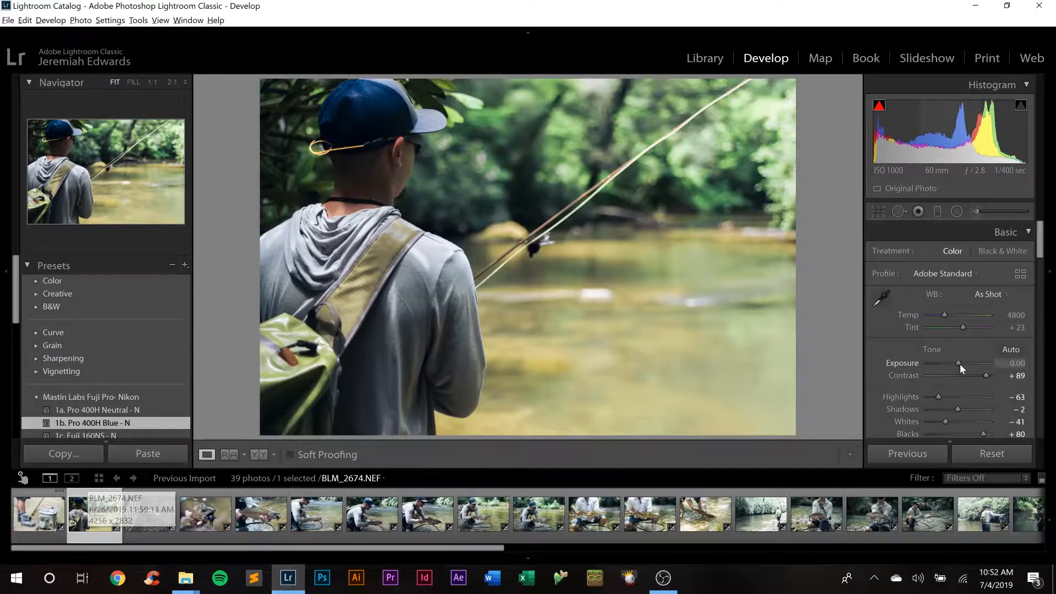
{"action": "left_click_drag", "start_coordinate": [959, 364], "coordinate": [965, 364]}
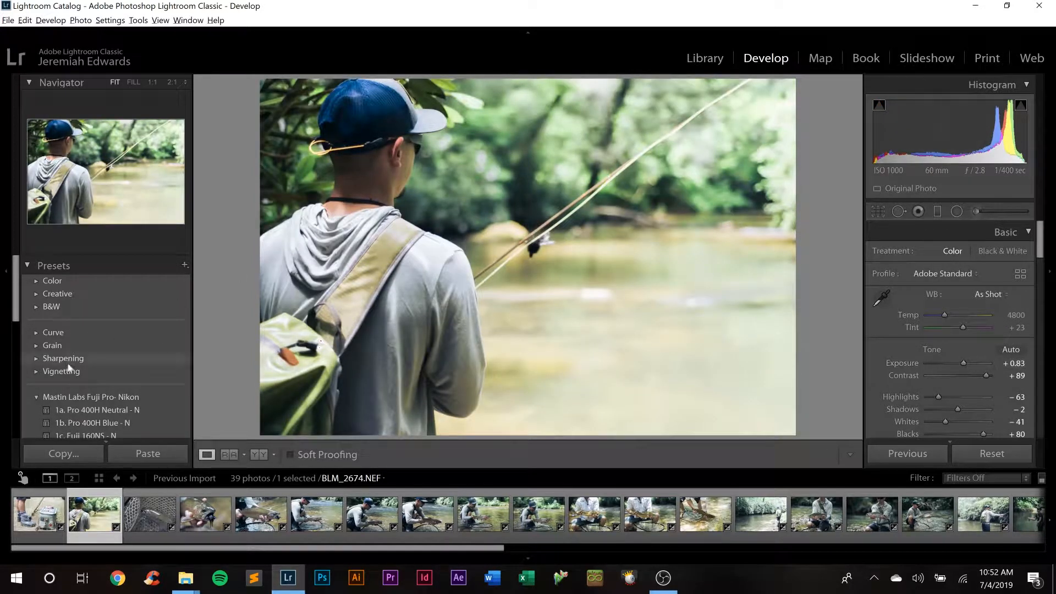
{"action": "scroll", "coordinate": [87, 355], "scroll_direction": "down", "scroll_amount": 4}
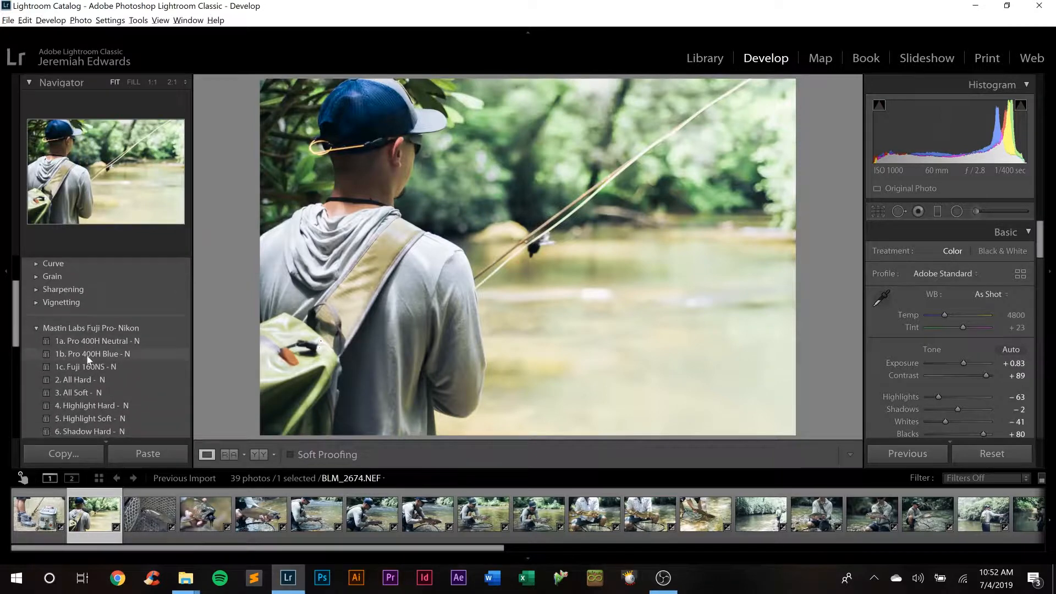
{"action": "scroll", "coordinate": [87, 355], "scroll_direction": "down", "scroll_amount": 2}
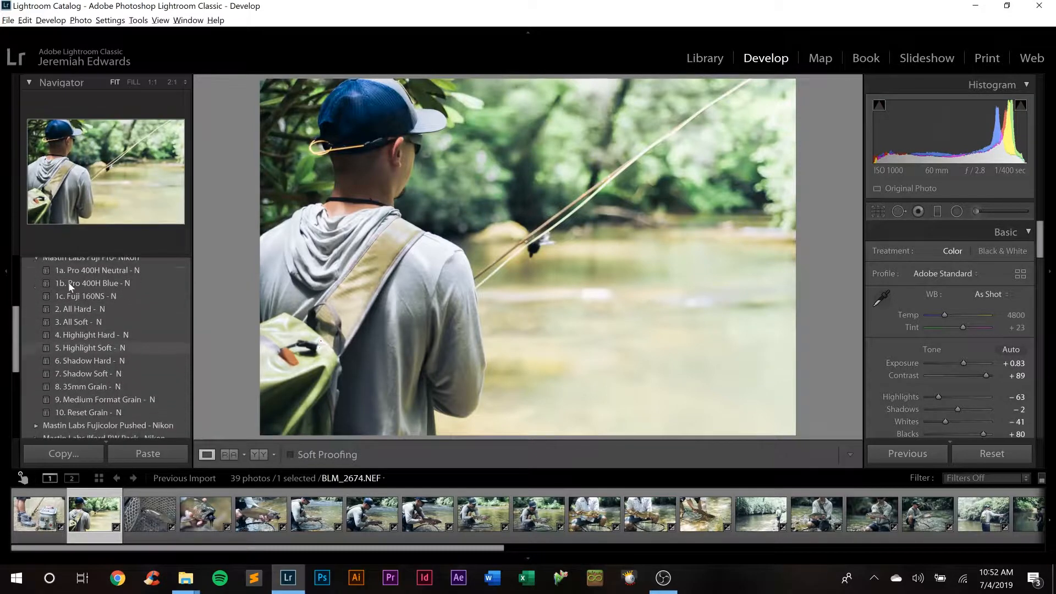
{"action": "left_click", "coordinate": [88, 349]}
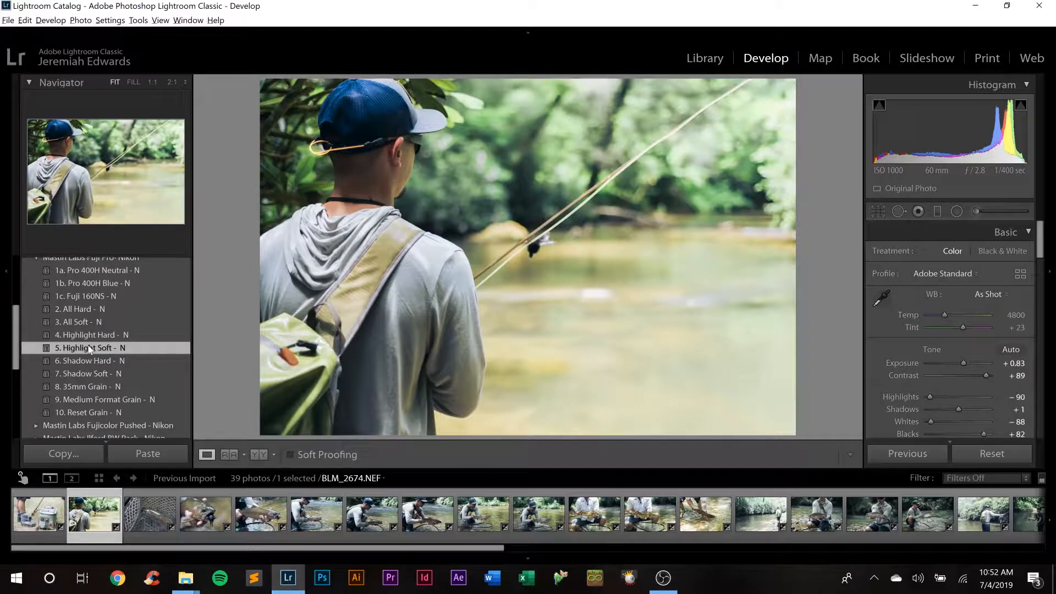
Crop BLM_2682.NEF tighter around the trout in the net, keeping the original aspect ratio.
{"action": "left_click", "coordinate": [137, 526]}
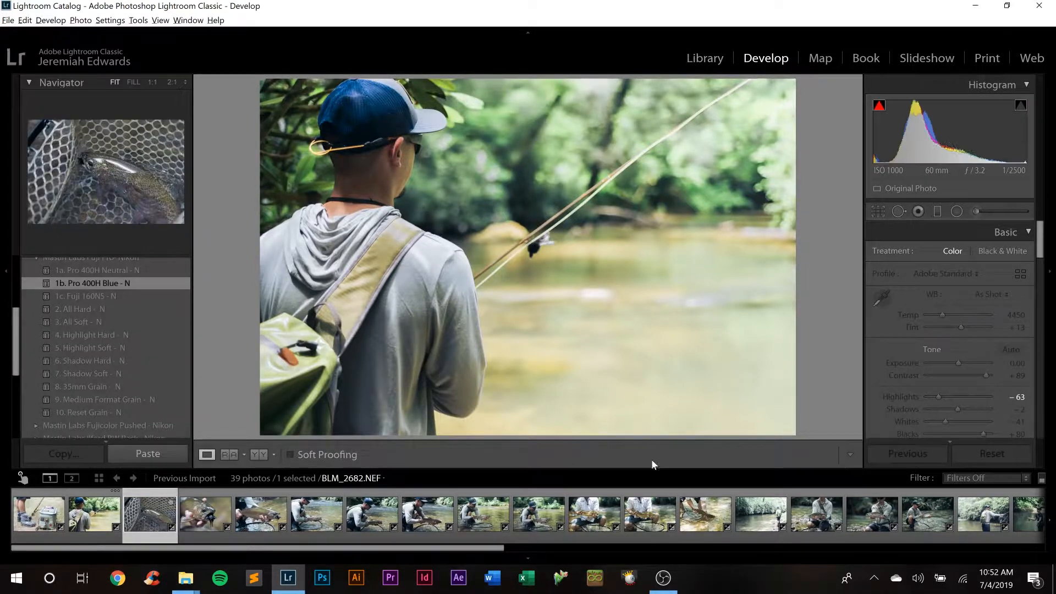
{"action": "left_click", "coordinate": [878, 211]}
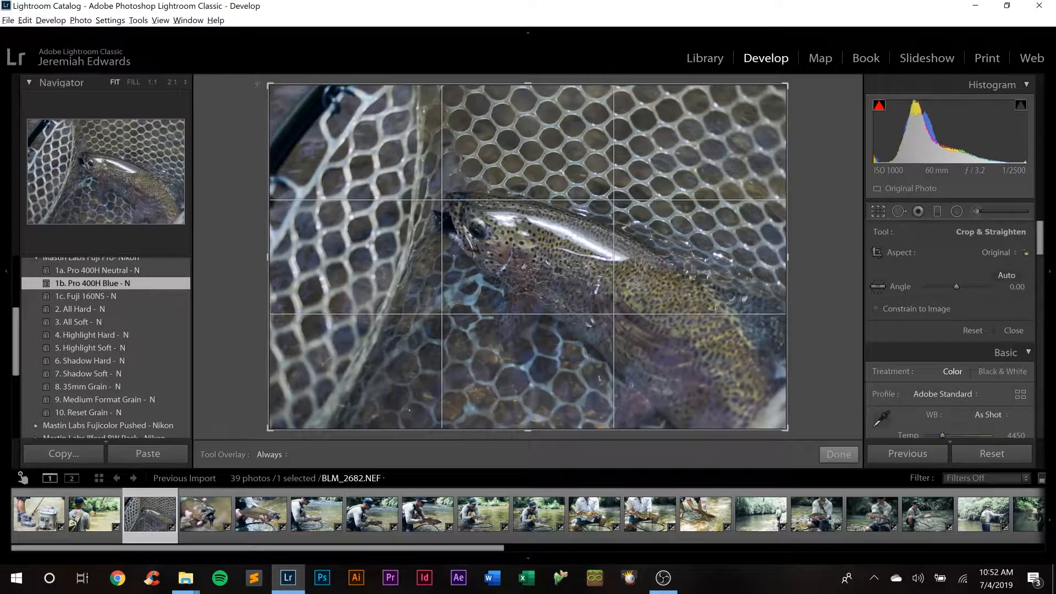
{"action": "left_click_drag", "start_coordinate": [269, 84], "coordinate": [304, 119]}
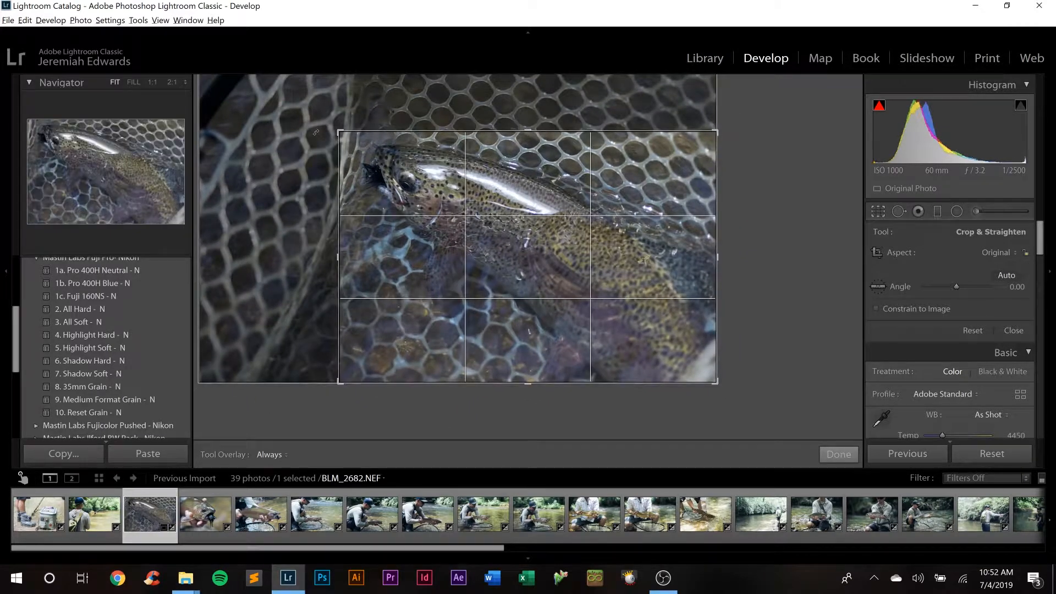
{"action": "key", "text": "Return"}
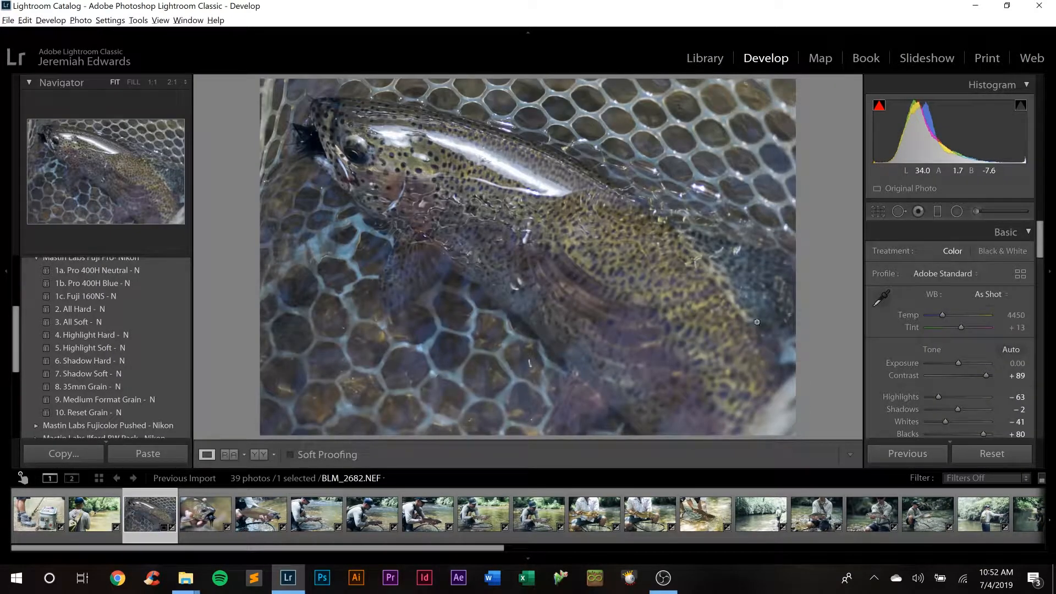
Set the exposure of the cropped trout photo to +0.92 and its blacks to +36.
{"action": "left_click_drag", "start_coordinate": [959, 362], "coordinate": [965, 362]}
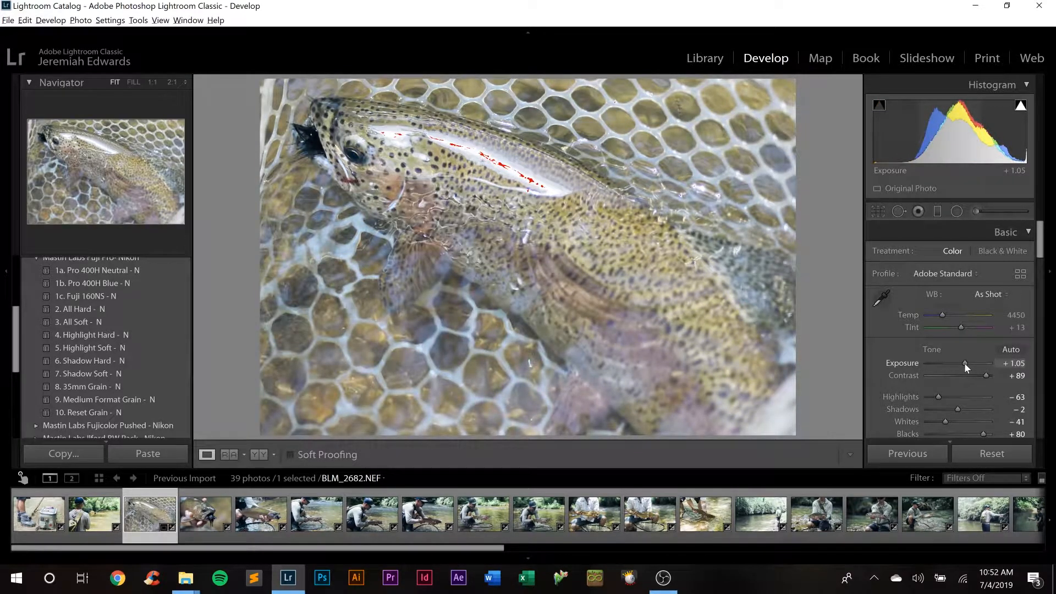
{"action": "left_click_drag", "start_coordinate": [965, 362], "coordinate": [964, 363]}
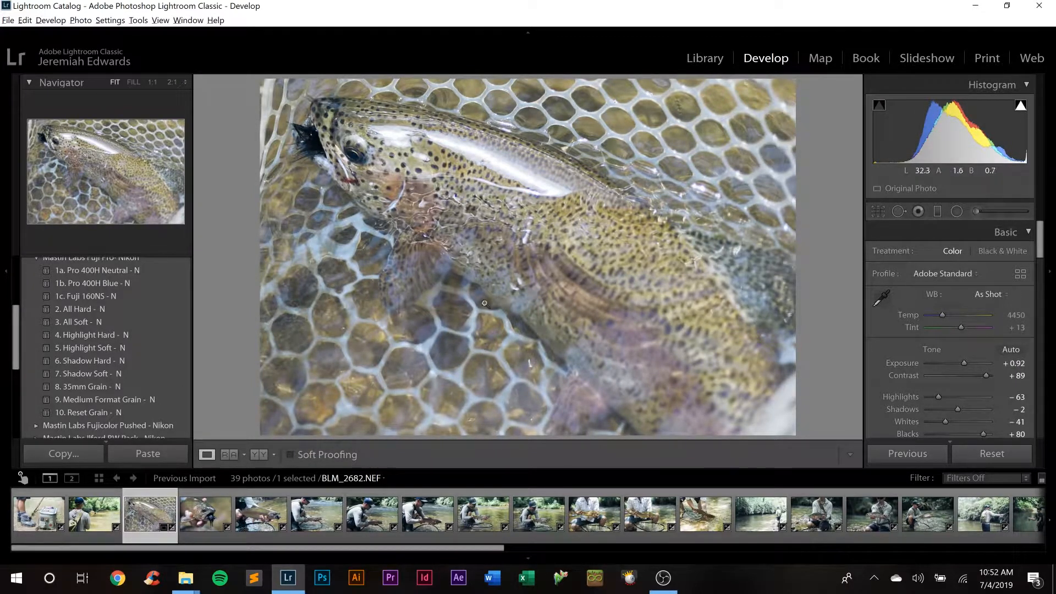
{"action": "scroll", "coordinate": [915, 377], "scroll_direction": "down", "scroll_amount": 1}
{"action": "left_click_drag", "start_coordinate": [984, 427], "coordinate": [969, 427]}
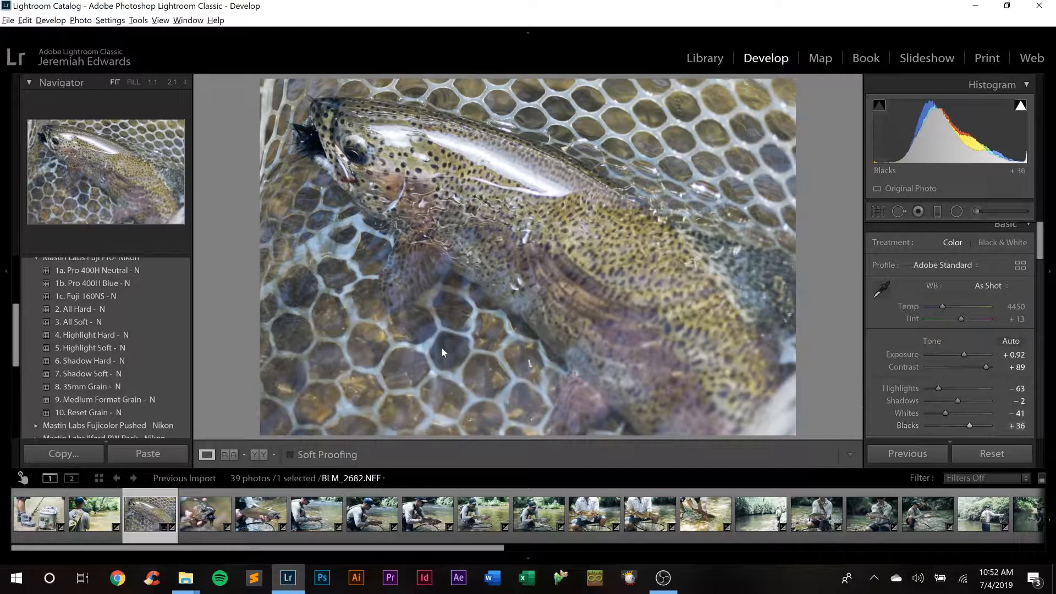
Set the exposure of the trout close-up BLM_2685.NEF to +0.66 and its blacks to +67.
{"action": "left_click", "coordinate": [204, 522]}
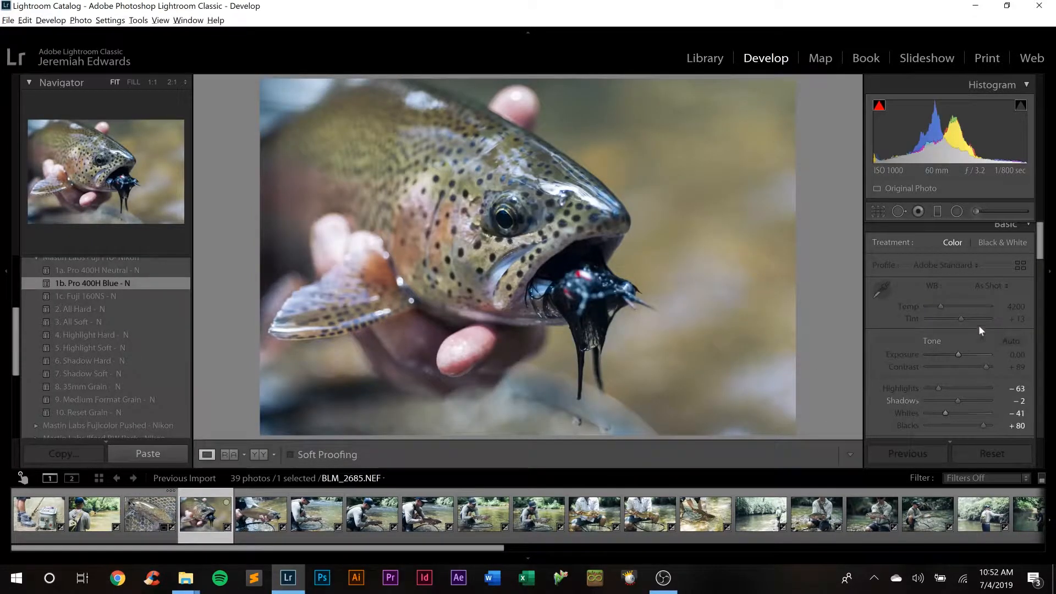
{"action": "left_click_drag", "start_coordinate": [960, 355], "coordinate": [965, 354]}
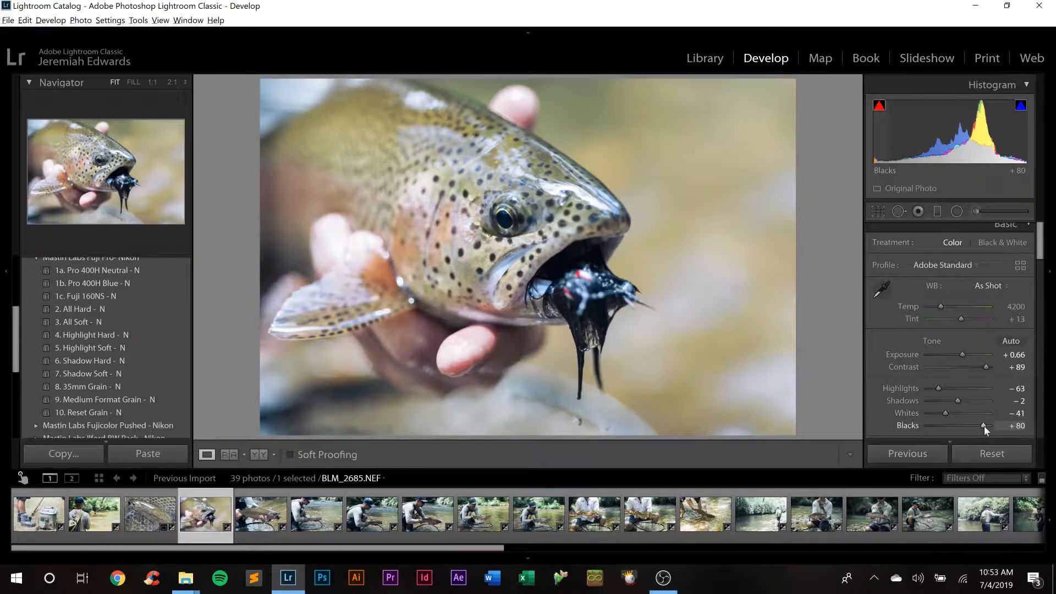
{"action": "left_click_drag", "start_coordinate": [985, 426], "coordinate": [979, 425]}
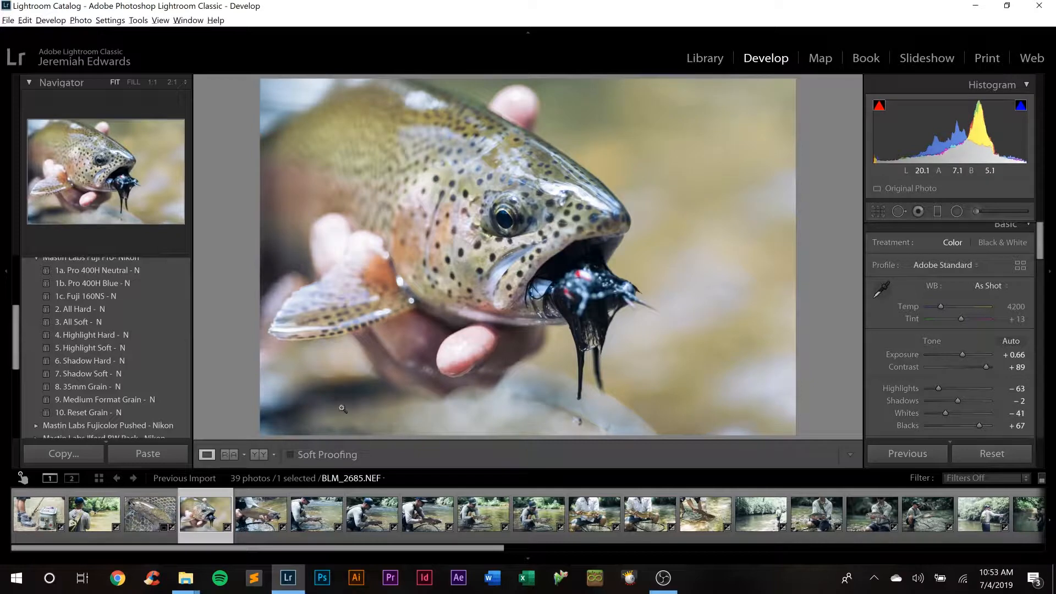
Set the white balance of the trout close-up BLM_2685.NEF to Auto.
{"action": "left_click", "coordinate": [268, 509]}
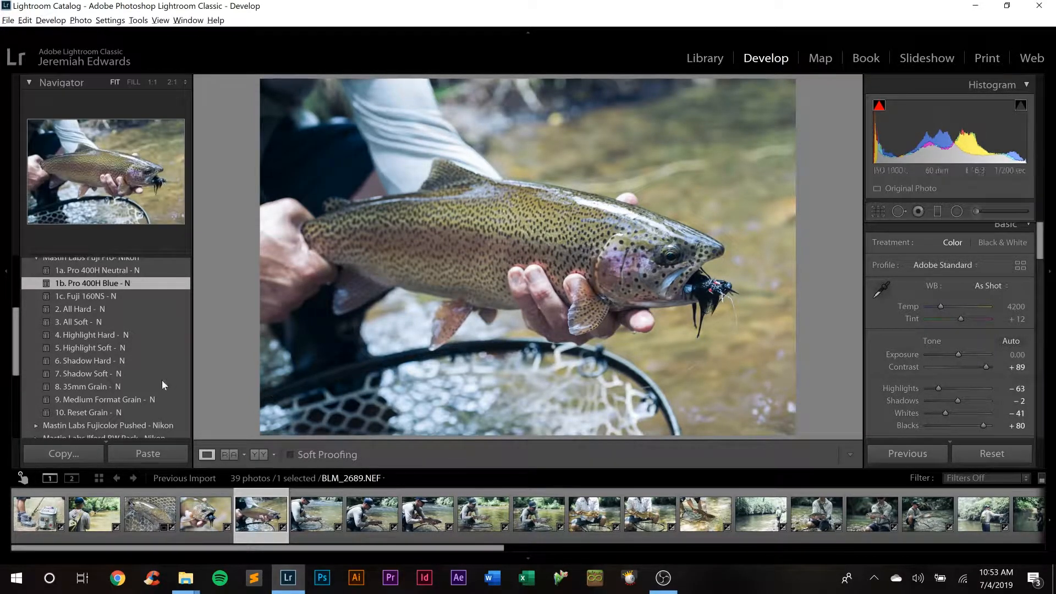
{"action": "left_click", "coordinate": [205, 513]}
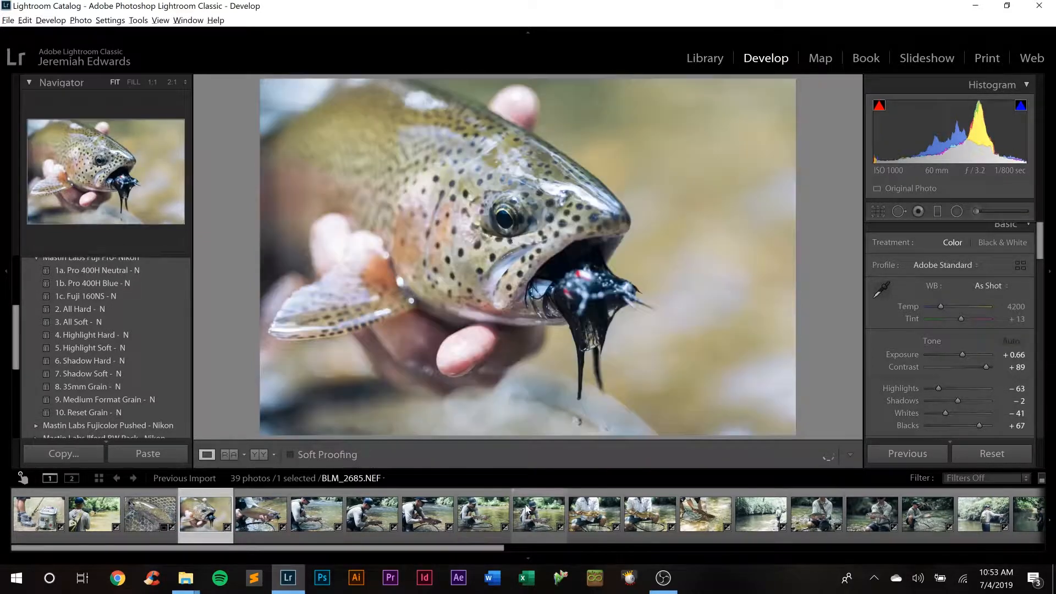
{"action": "left_click", "coordinate": [995, 286]}
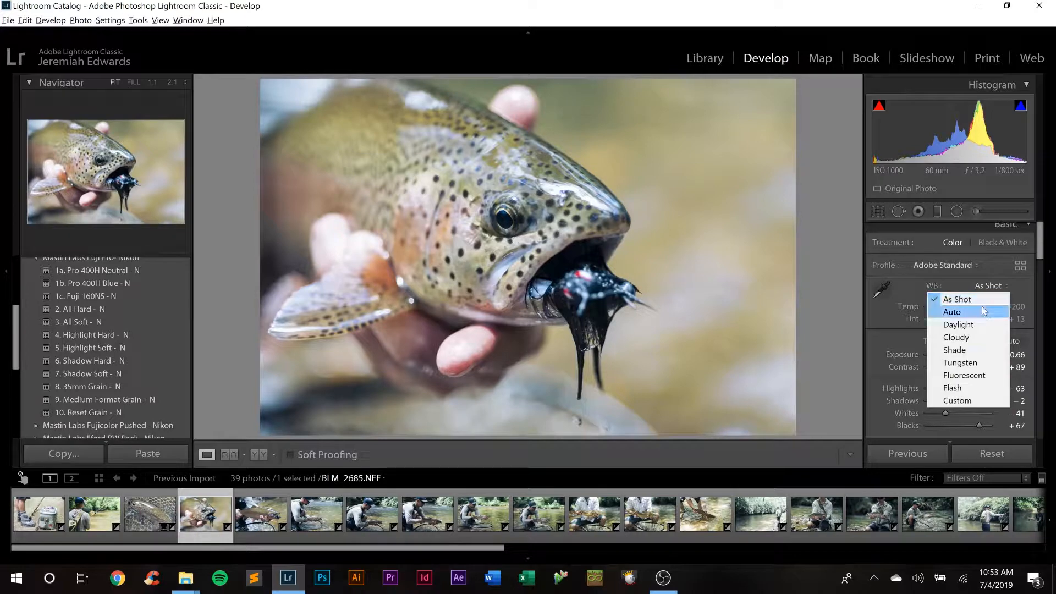
{"action": "left_click", "coordinate": [982, 308]}
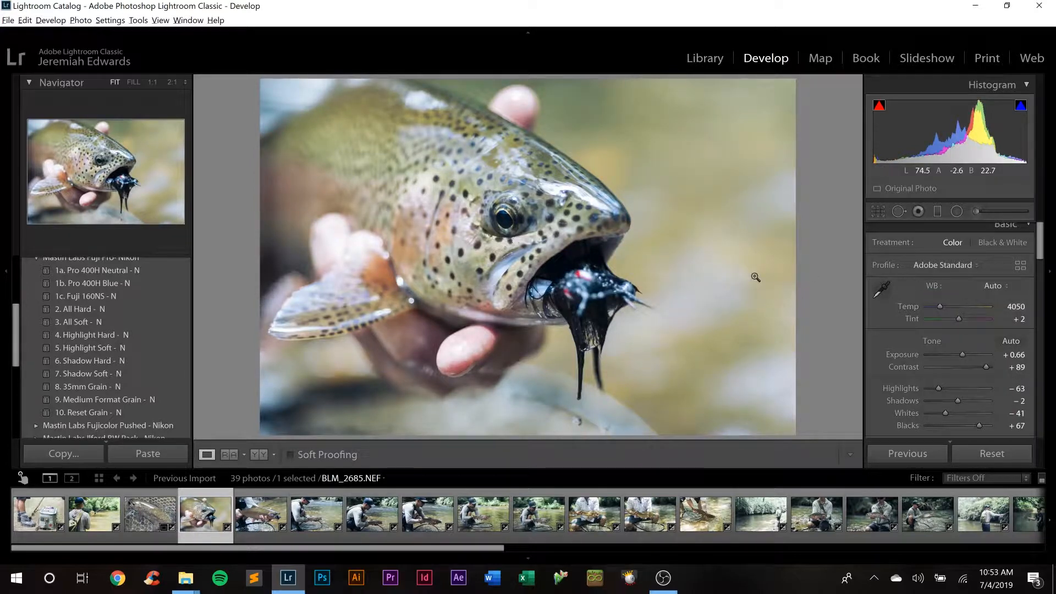
Set the white balance of the six consecutive photos starting with the trout photo BLM_2689.NEF to Auto.
{"action": "left_click", "coordinate": [260, 527]}
{"action": "left_click", "coordinate": [541, 524], "text": "shift"}
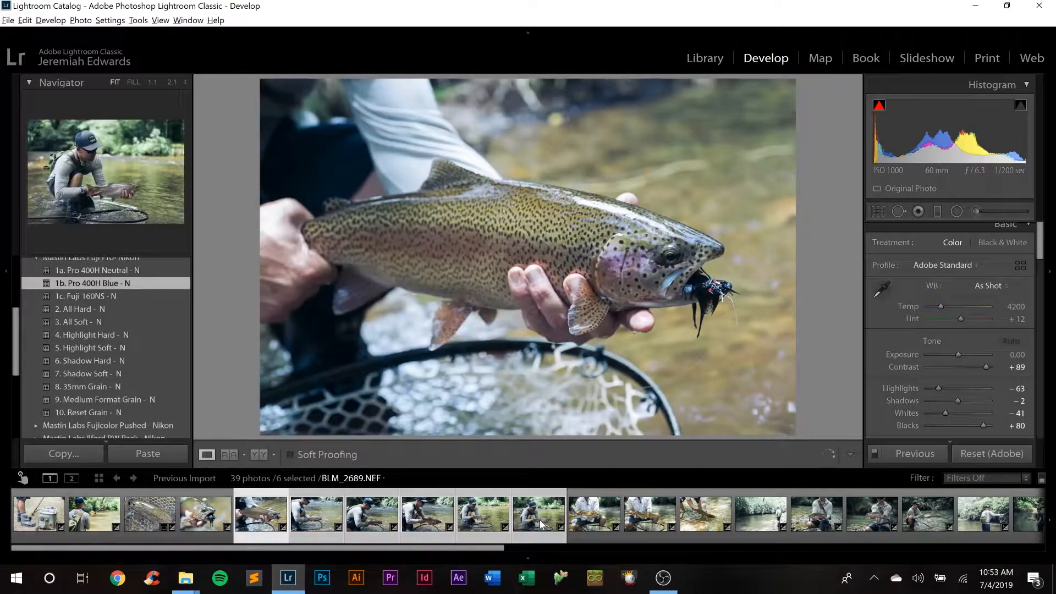
{"action": "left_click", "coordinate": [997, 286]}
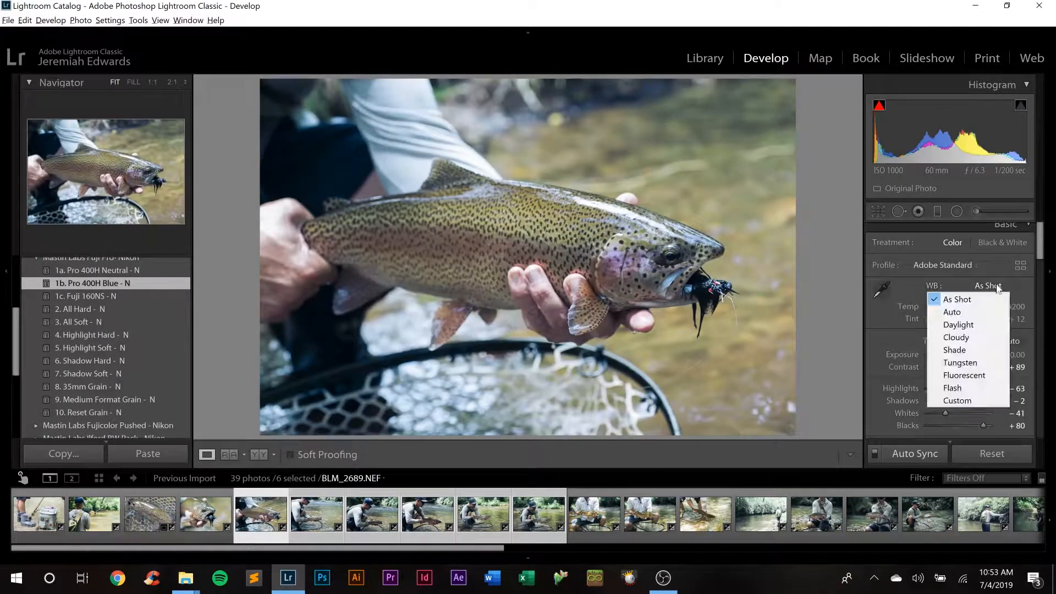
{"action": "left_click", "coordinate": [978, 312]}
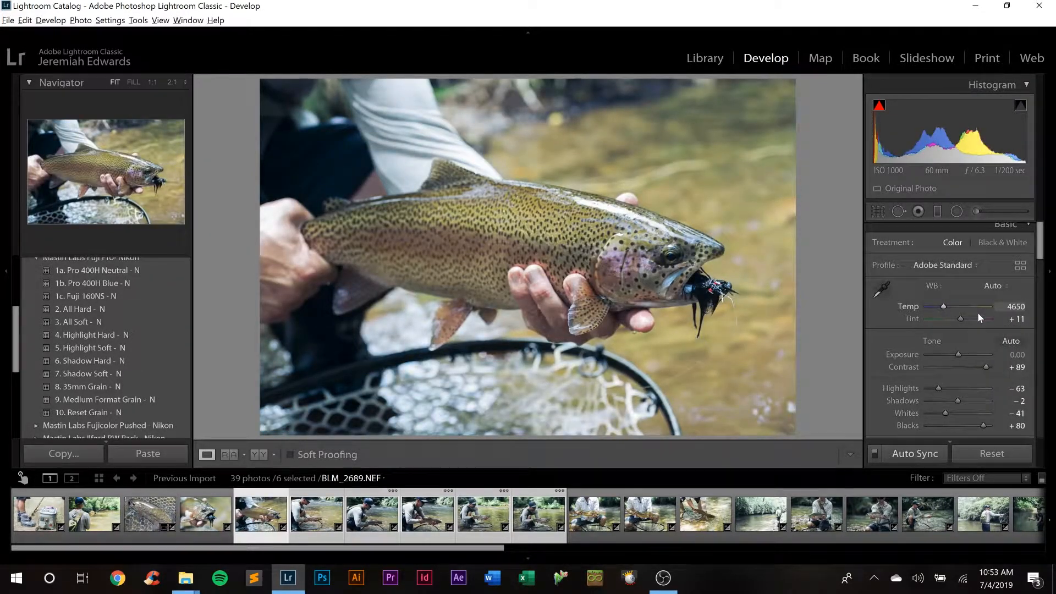
{"action": "left_click", "coordinate": [204, 527]}
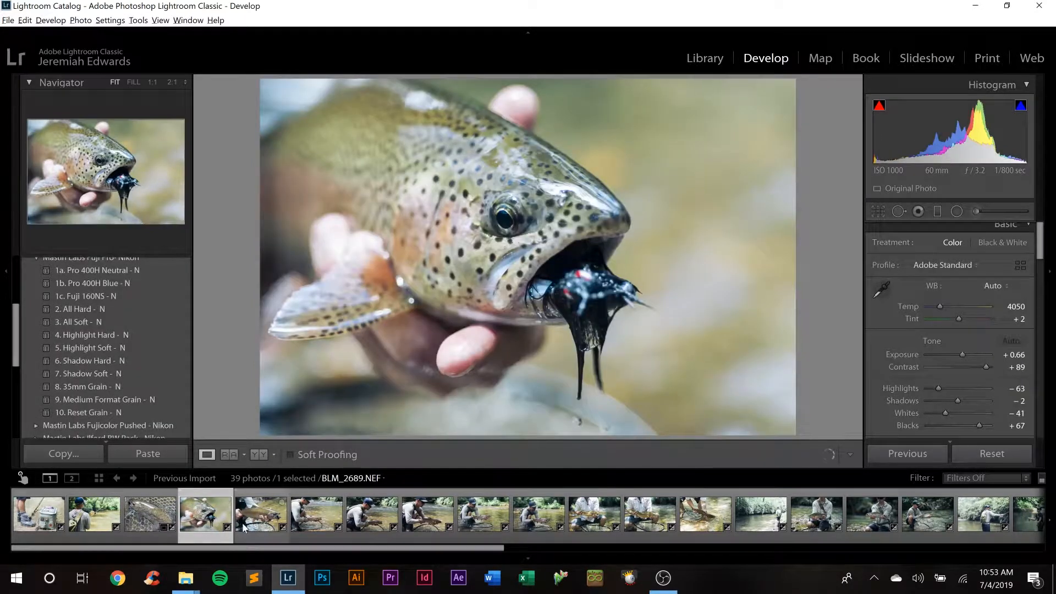
{"action": "left_click", "coordinate": [245, 524]}
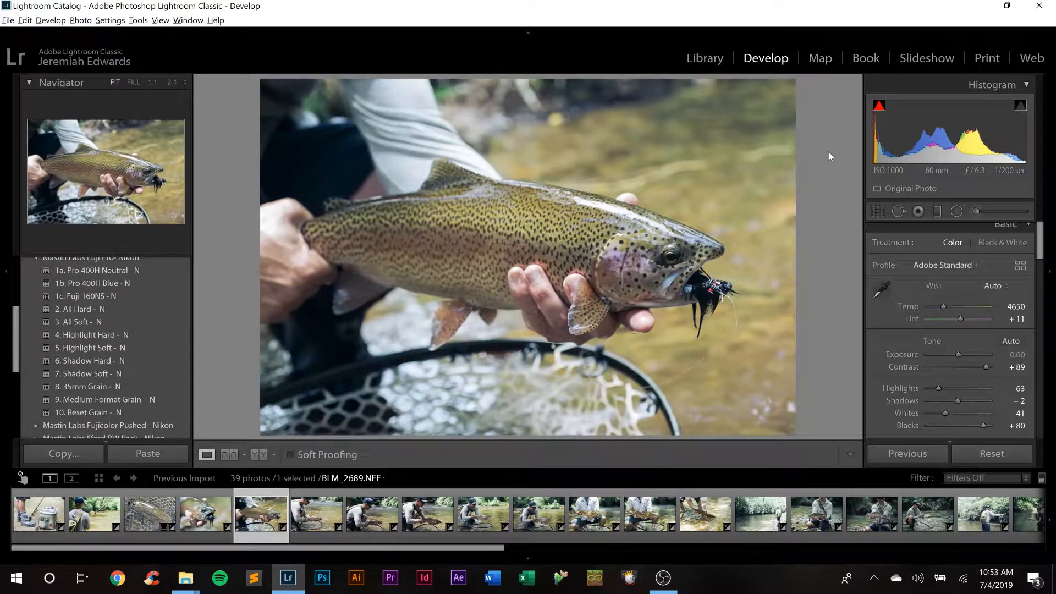
{"action": "left_click", "coordinate": [878, 212]}
{"action": "left_click_drag", "start_coordinate": [842, 210], "coordinate": [845, 255]}
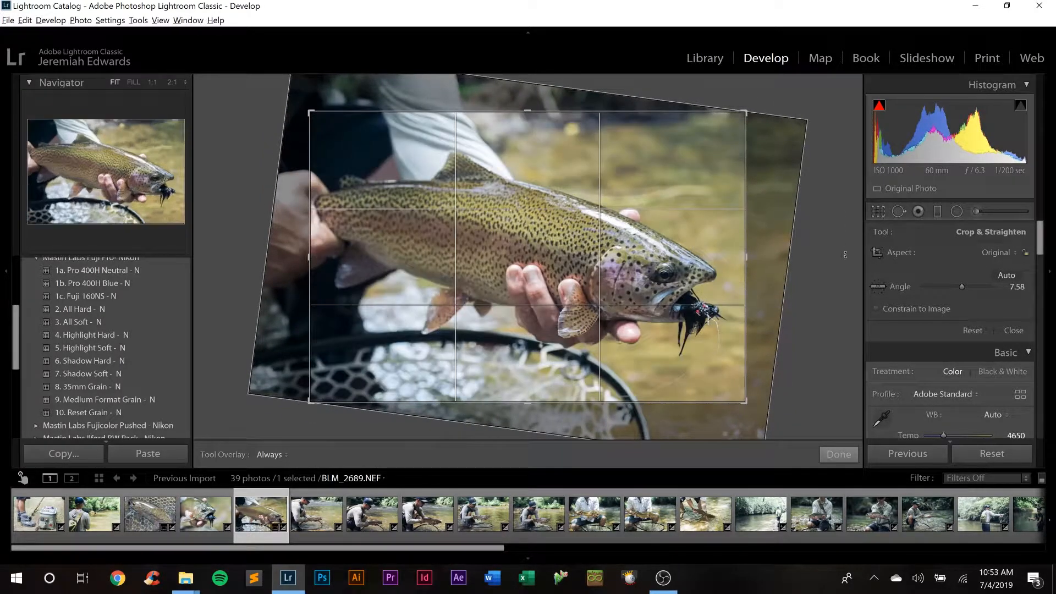
{"action": "key", "text": "ctrl+z"}
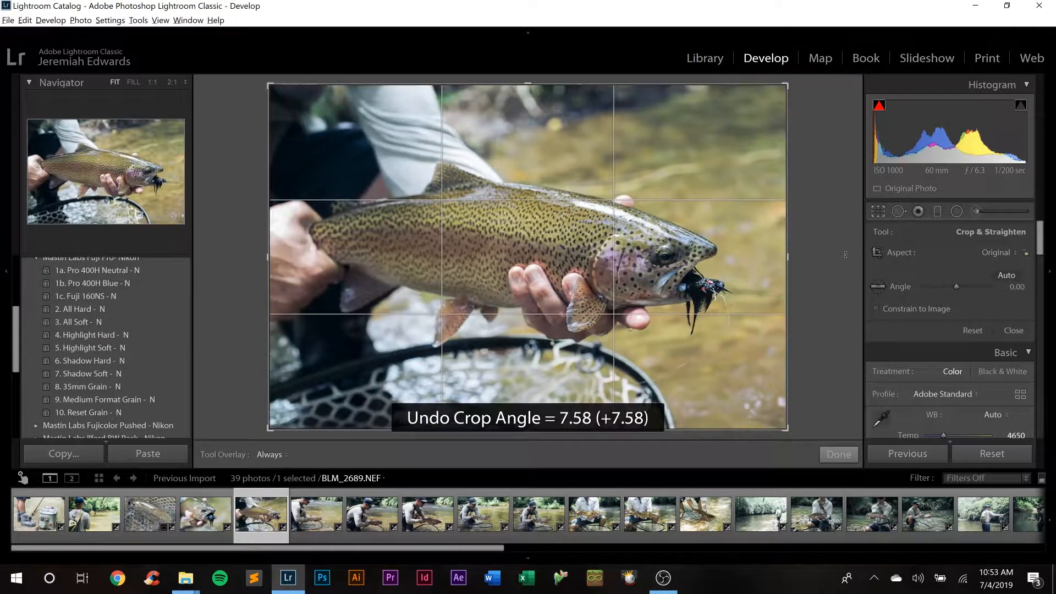
{"action": "key", "text": "Return"}
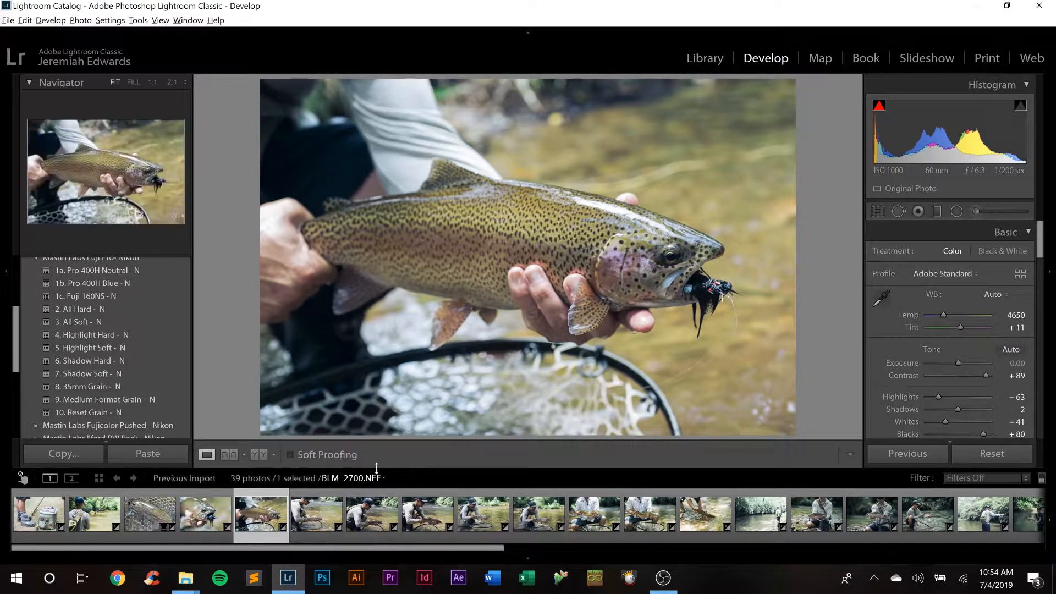
Try an exposure of +0.48 on the crouching angler photo BLM_2700.NEF and undo it.
{"action": "left_click", "coordinate": [310, 520]}
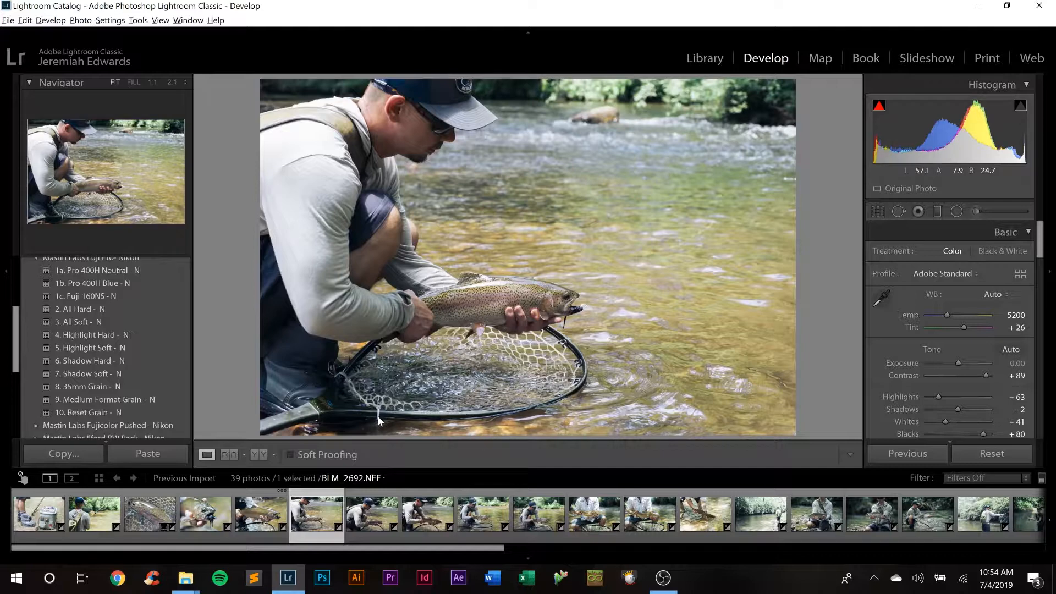
{"action": "left_click", "coordinate": [372, 514]}
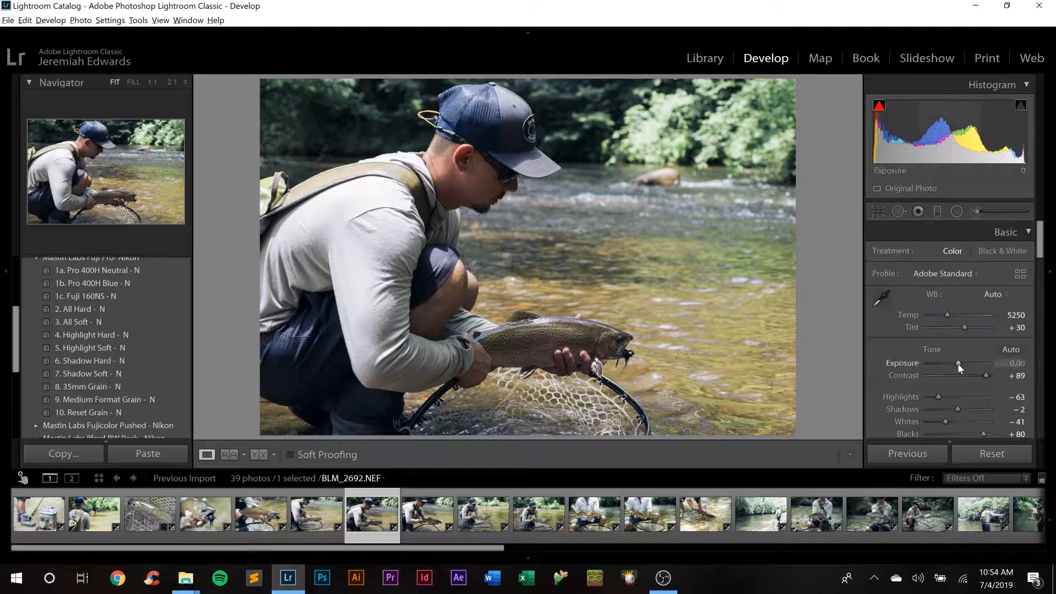
{"action": "left_click_drag", "start_coordinate": [958, 365], "coordinate": [961, 364]}
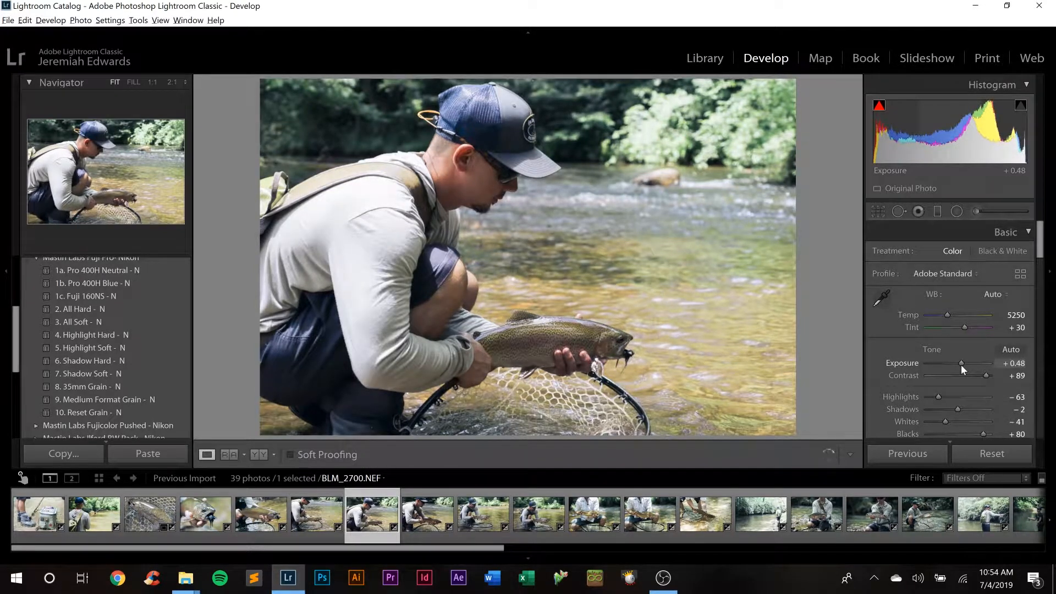
{"action": "key", "text": "ctrl+z"}
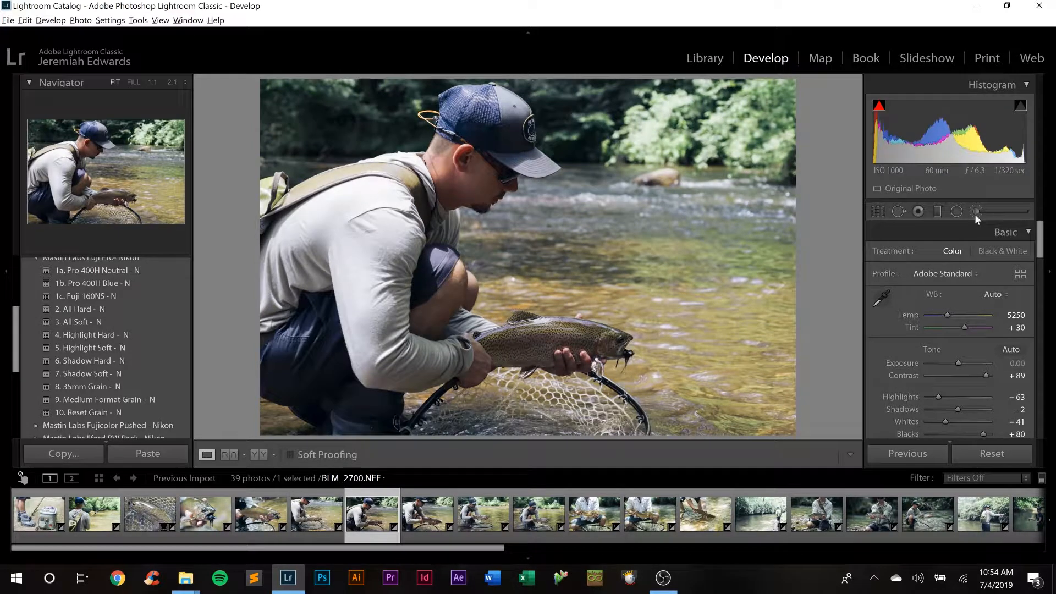
Brush a local adjustment over the trout in BLM_2700.NEF with exposure 0.62, highlights 7 and blacks 1.
{"action": "left_click", "coordinate": [976, 212]}
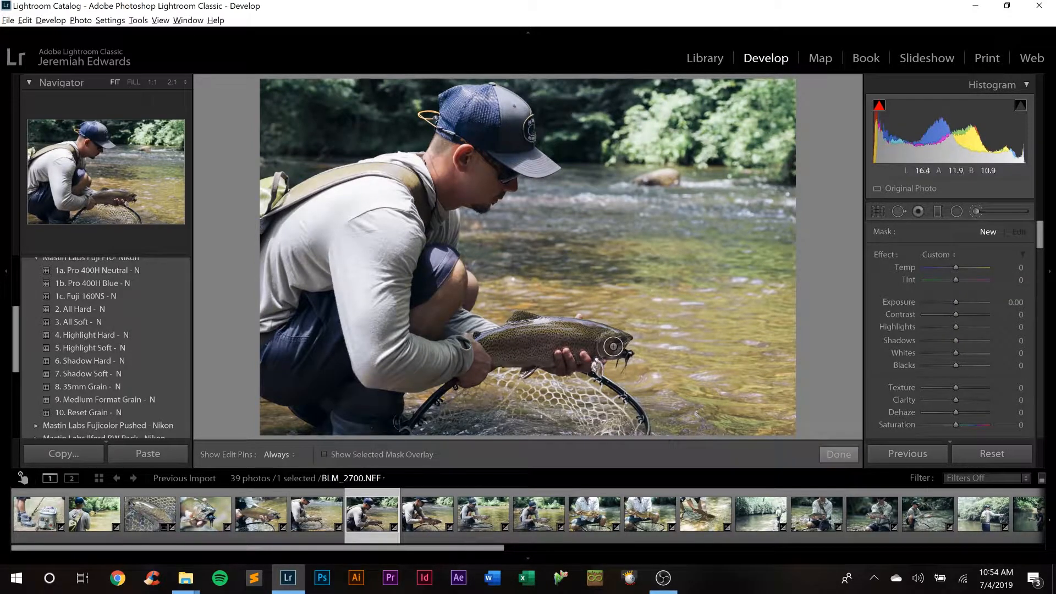
{"action": "key", "text": "h"}
{"action": "key", "text": "h"}
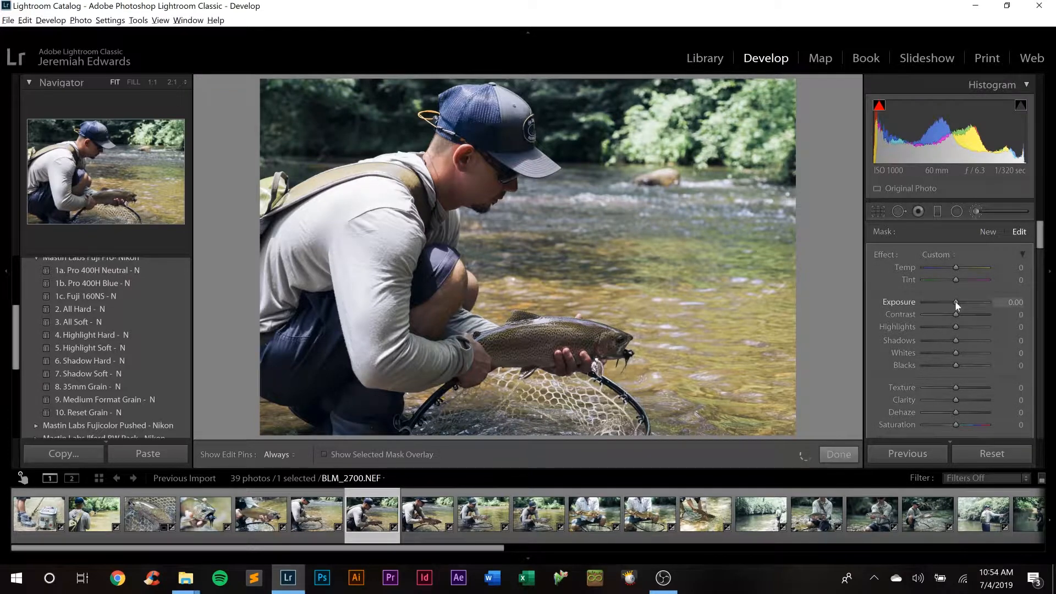
{"action": "left_click_drag", "start_coordinate": [957, 302], "coordinate": [972, 301]}
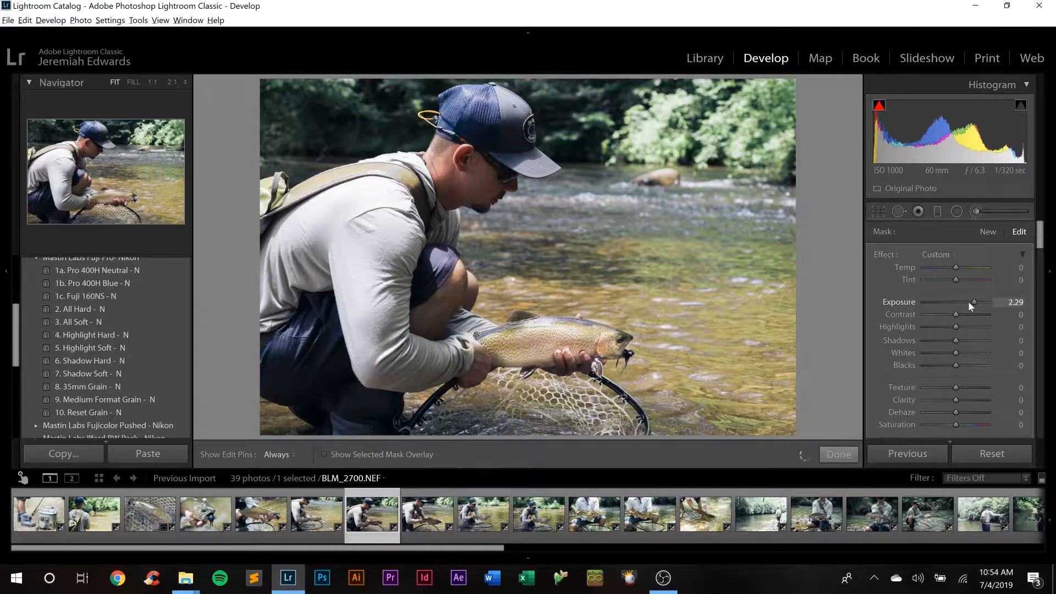
{"action": "left_click_drag", "start_coordinate": [967, 302], "coordinate": [959, 306]}
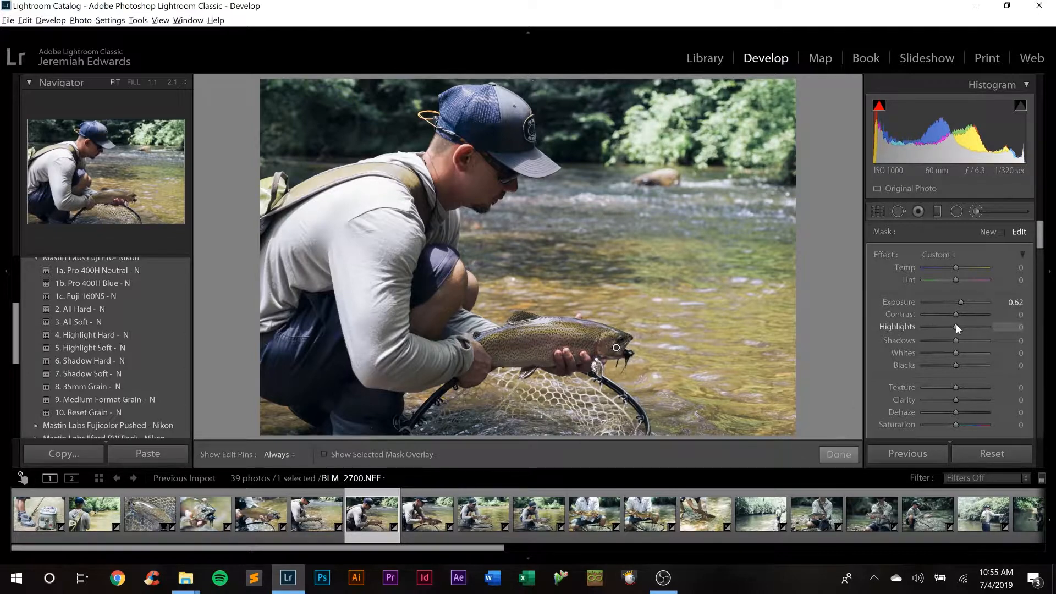
{"action": "left_click_drag", "start_coordinate": [956, 329], "coordinate": [958, 364]}
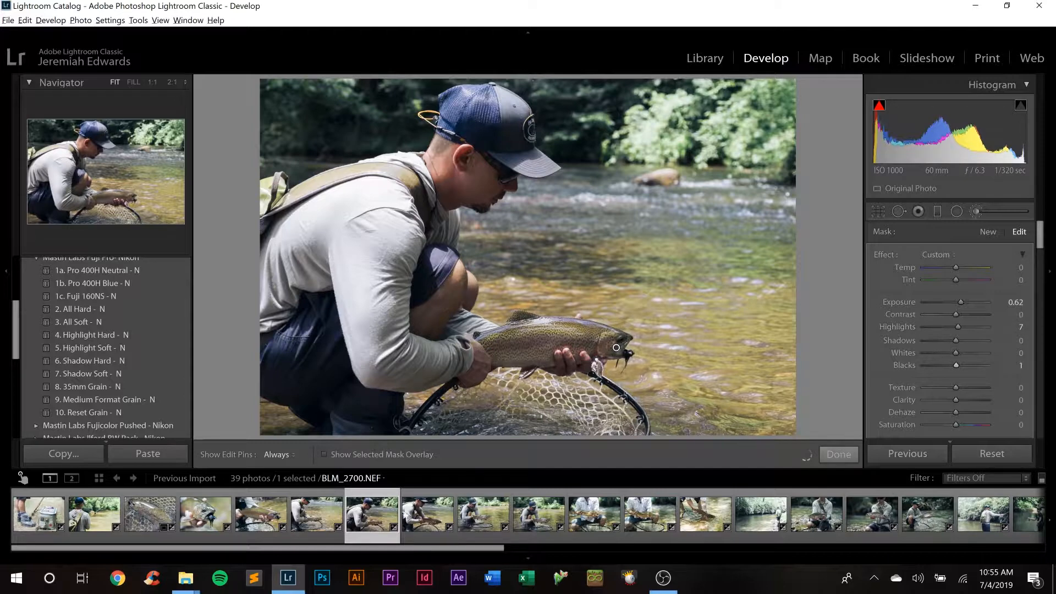
Leave the adjustment brush and set the overall exposure of the angler photo BLM_2709.NEF to +0.44.
{"action": "left_click", "coordinate": [426, 518]}
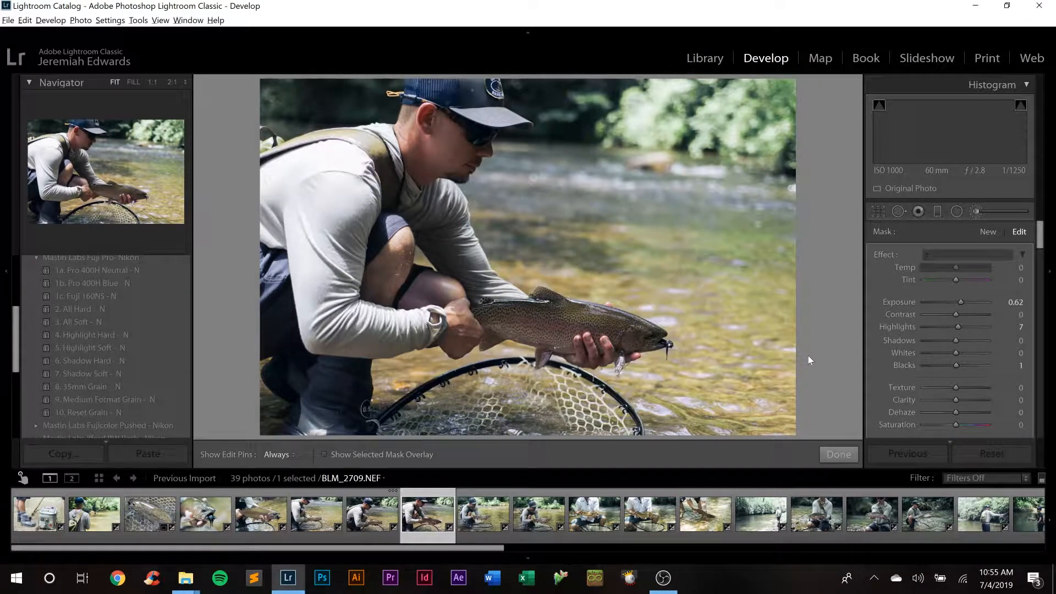
{"action": "left_click", "coordinate": [977, 212]}
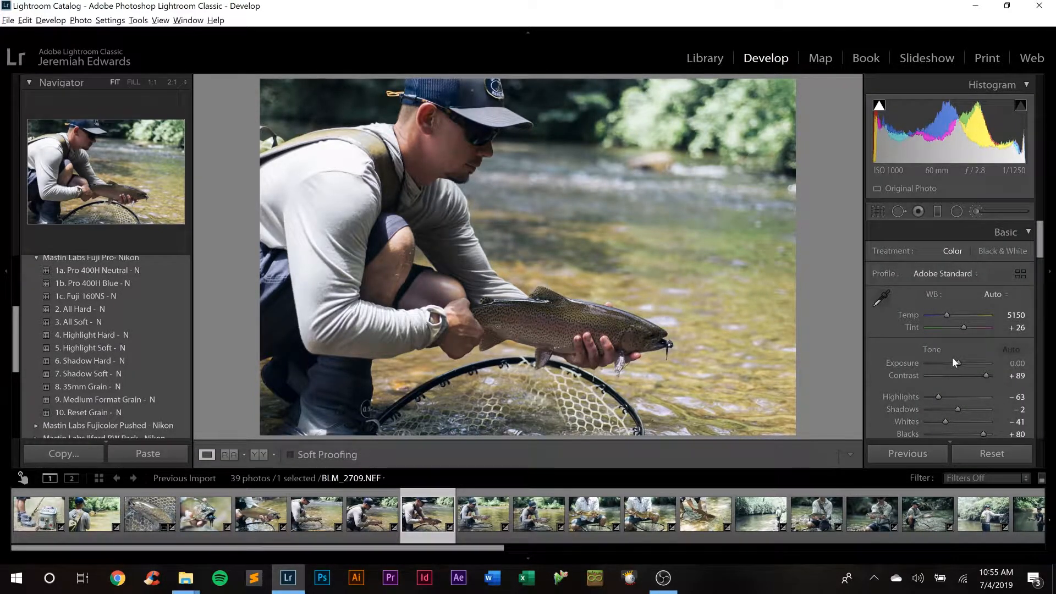
{"action": "left_click_drag", "start_coordinate": [959, 362], "coordinate": [961, 362]}
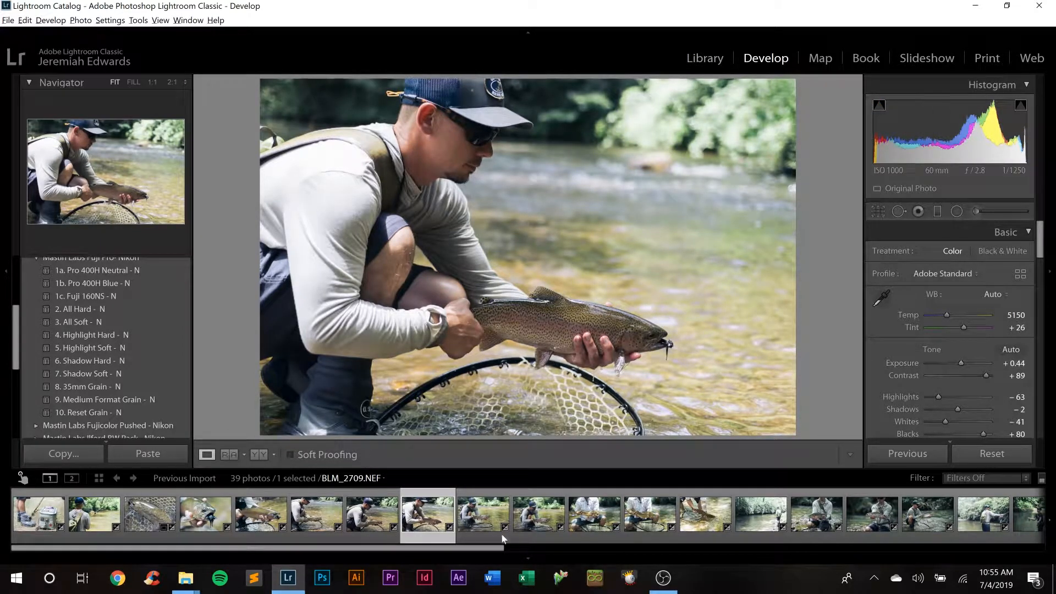
Set the exposure of the angler photos BLM_2733.NEF and BLM_2736.NEF to +0.13 each.
{"action": "left_click", "coordinate": [471, 513]}
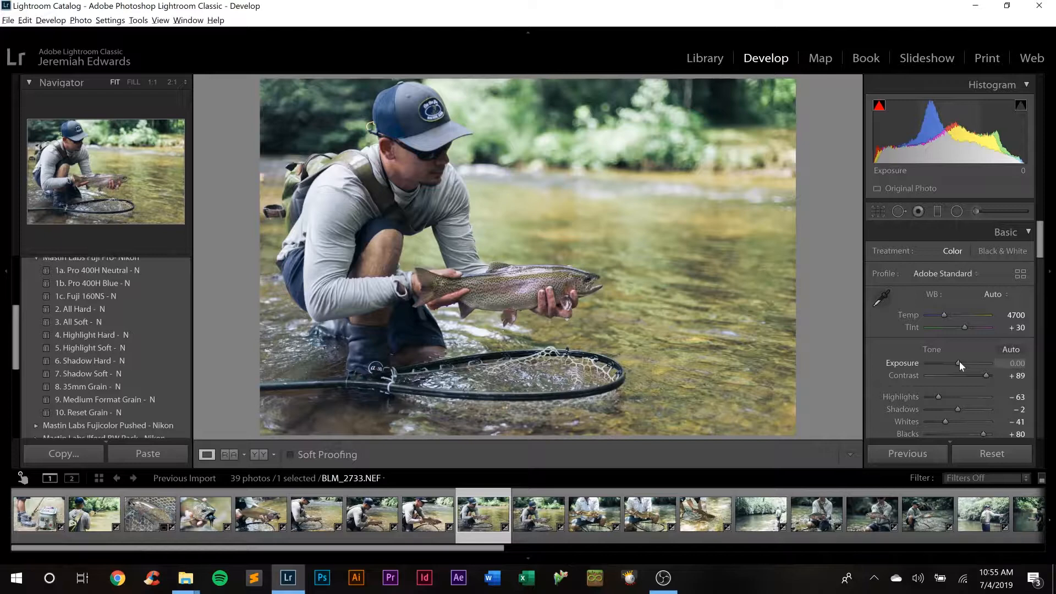
{"action": "scroll", "coordinate": [959, 361], "scroll_direction": "up", "scroll_amount": 2}
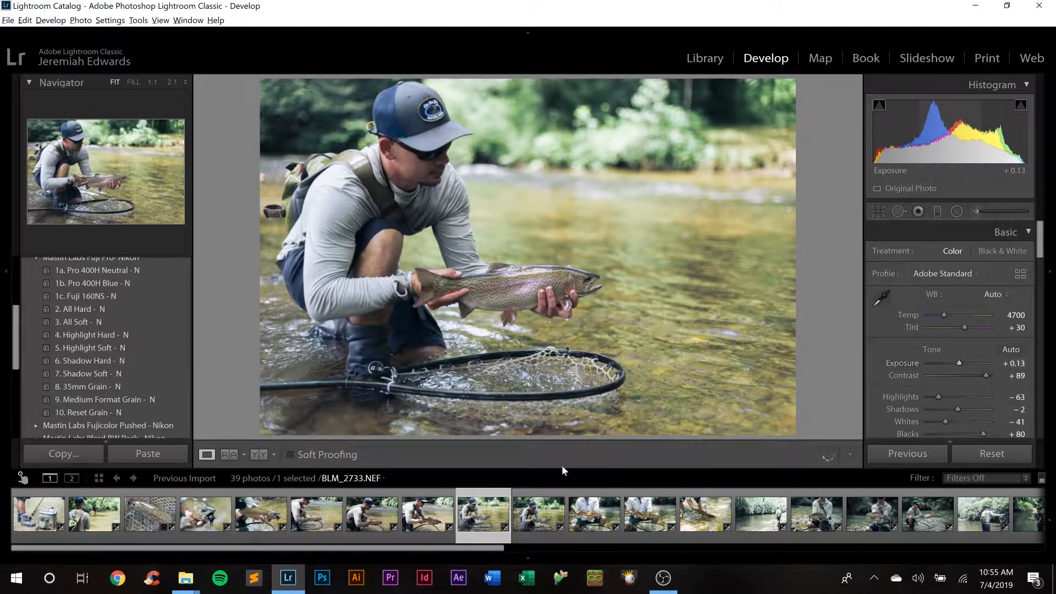
{"action": "left_click", "coordinate": [532, 520]}
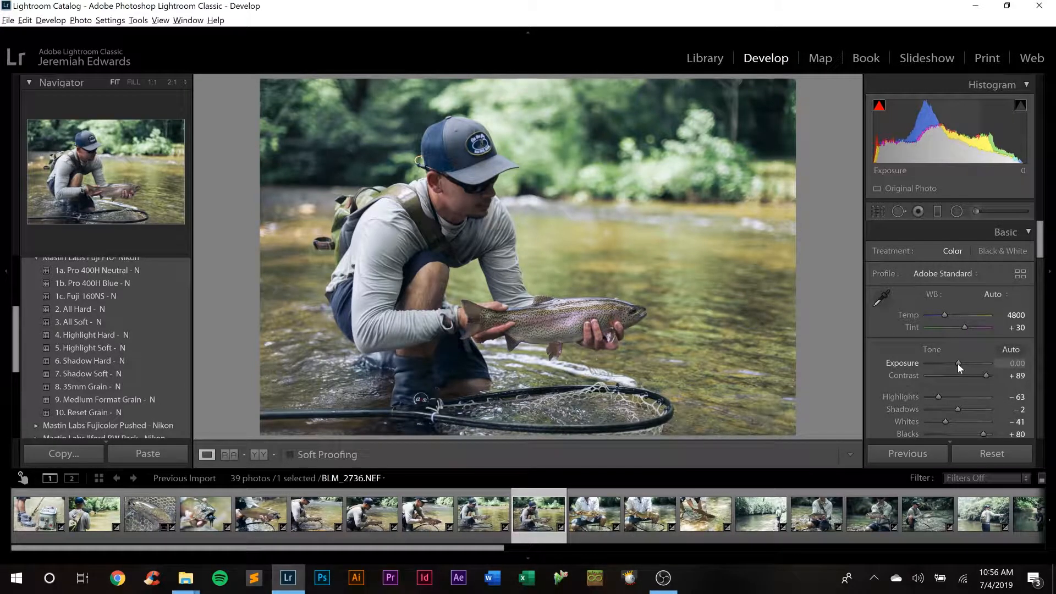
{"action": "left_click_drag", "start_coordinate": [958, 364], "coordinate": [959, 365]}
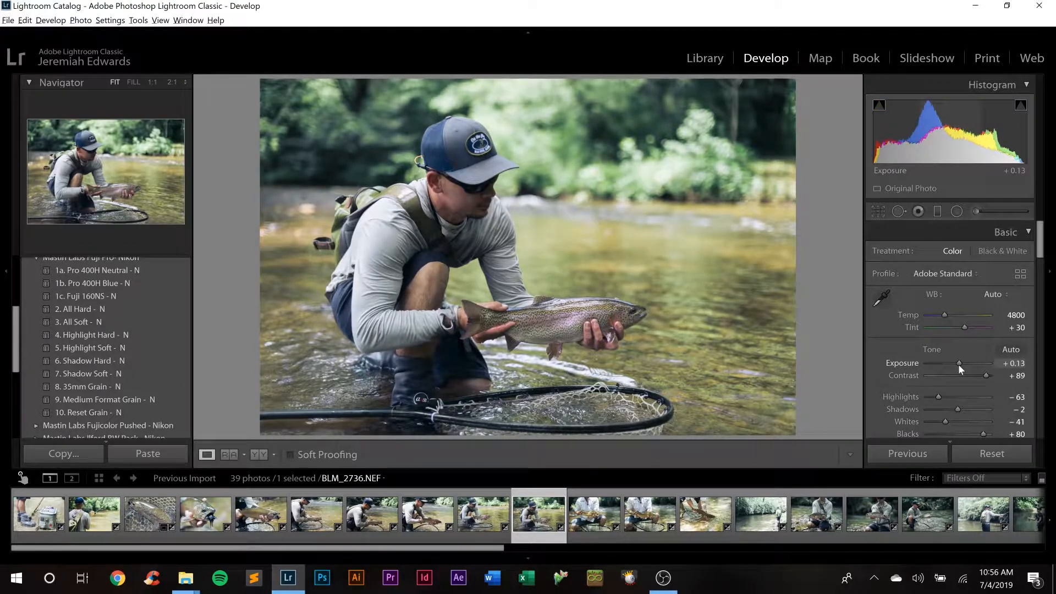
Brighten the white-shirt trout photo BLM_2763.NEF, settling on an exposure of +0.31.
{"action": "left_click", "coordinate": [587, 519]}
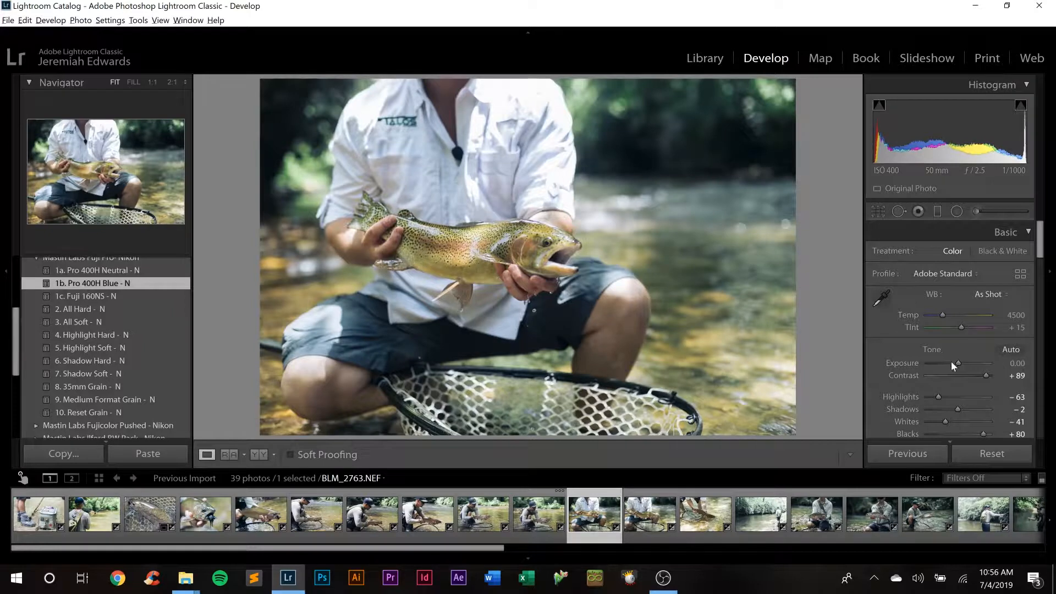
{"action": "left_click_drag", "start_coordinate": [956, 362], "coordinate": [961, 361]}
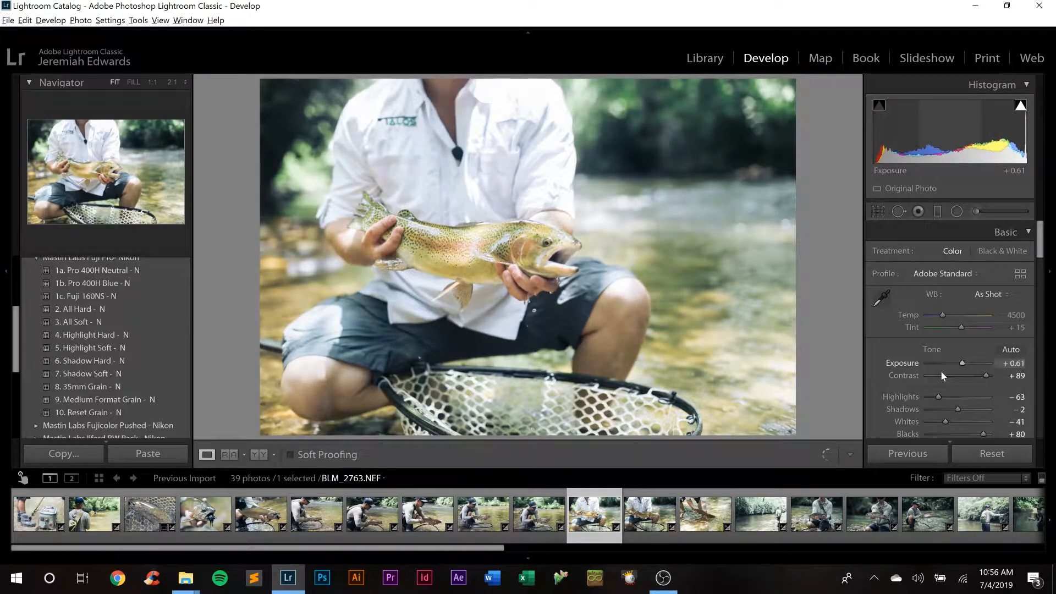
{"action": "left_click", "coordinate": [1013, 367]}
{"action": "type", "text": "0.41"}
{"action": "key", "text": "Return"}
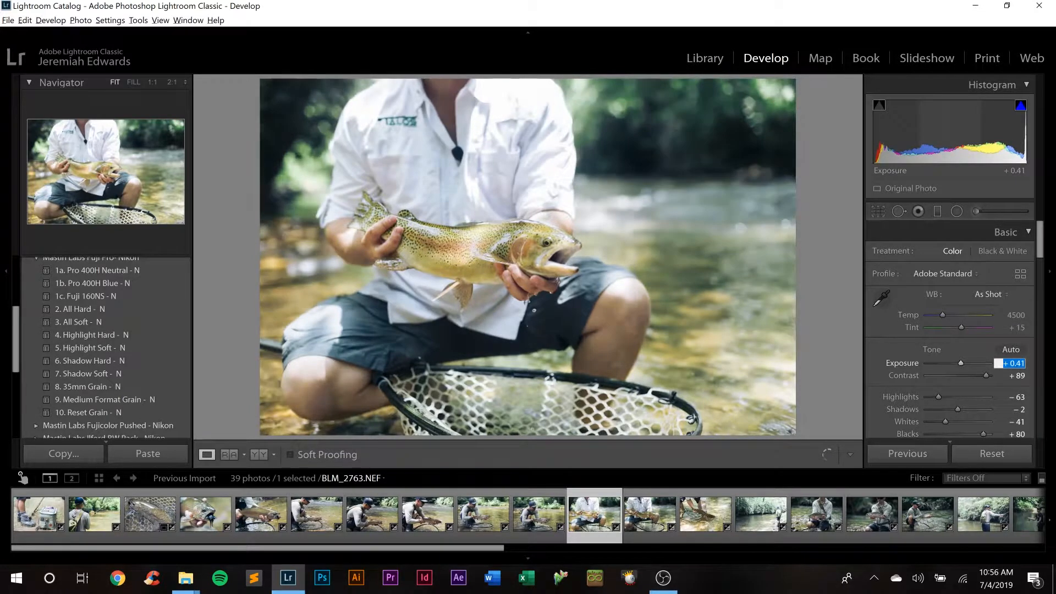
{"action": "type", "text": "0.31"}
{"action": "key", "text": "Return"}
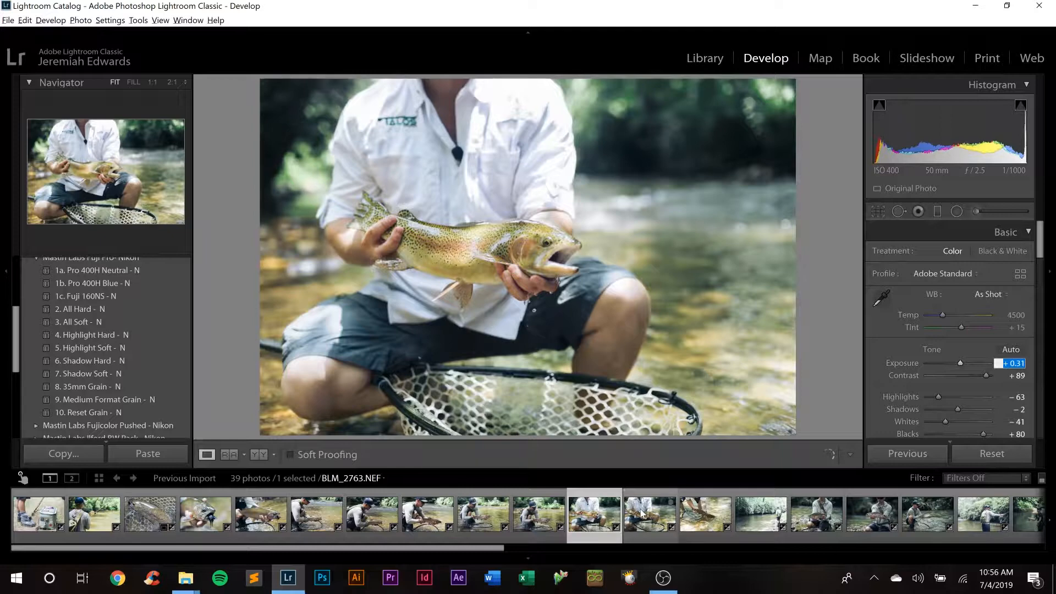
{"action": "key", "text": "Return"}
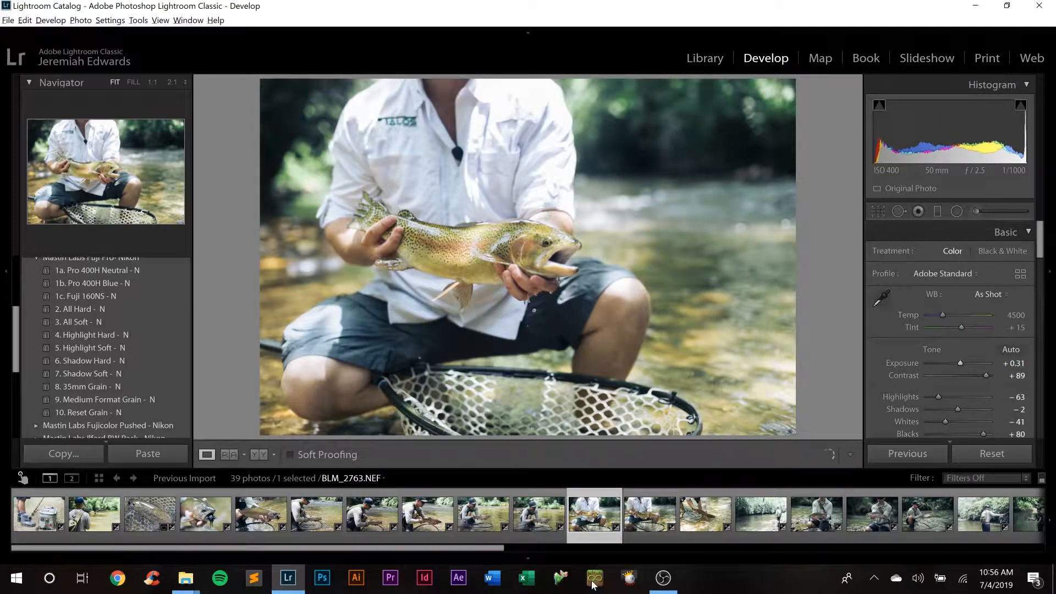
Set the exposure of the trout photos BLM_2766.NEF and BLM_2779.NEF to +0.30 each.
{"action": "left_click", "coordinate": [652, 514]}
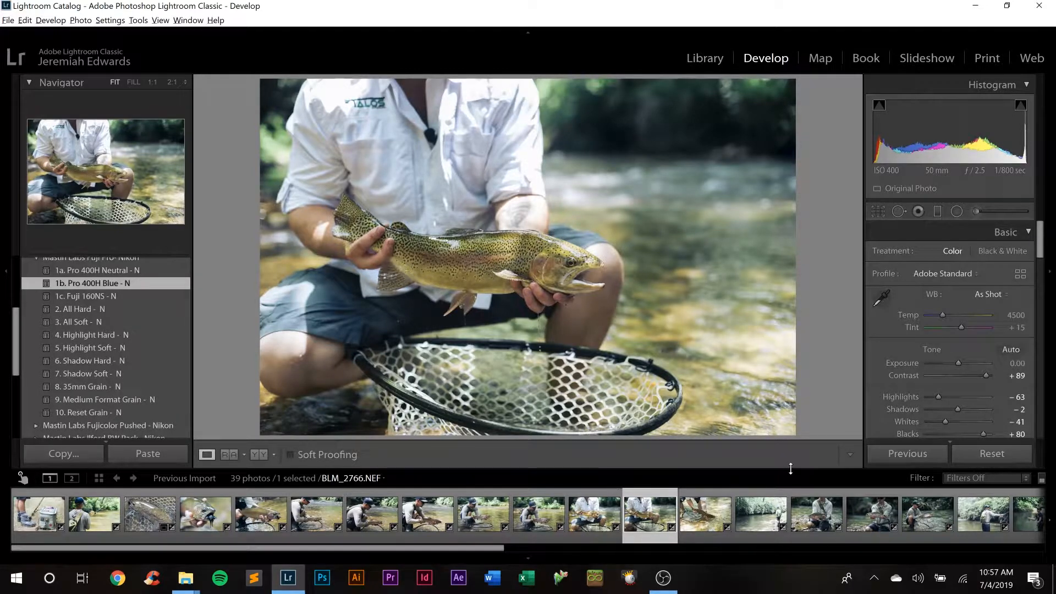
{"action": "left_click", "coordinate": [1011, 361]}
{"action": "key", "text": "Up"}
{"action": "key", "text": "Up"}
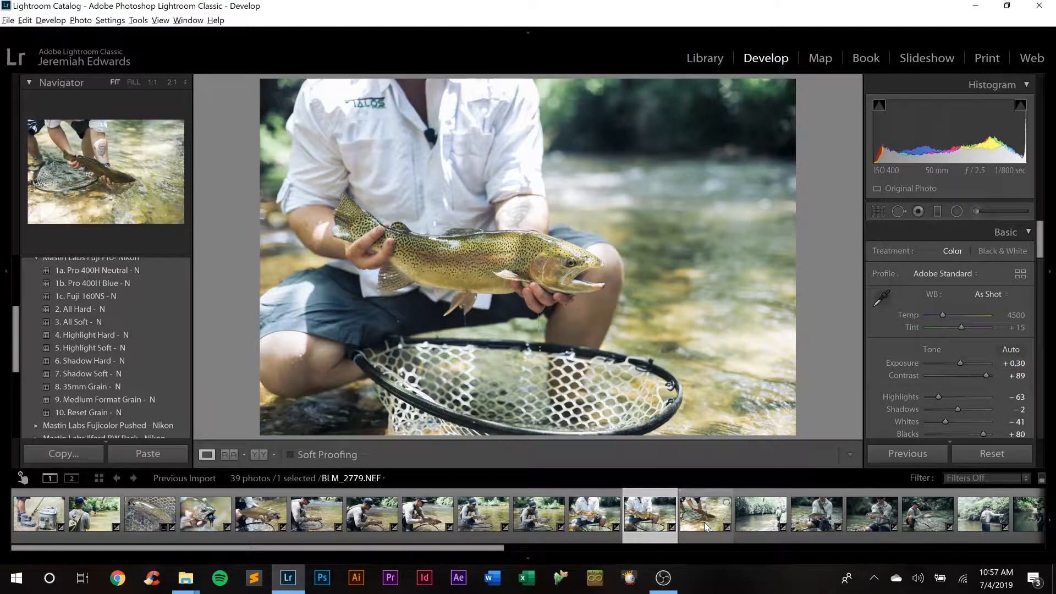
{"action": "left_click", "coordinate": [706, 524]}
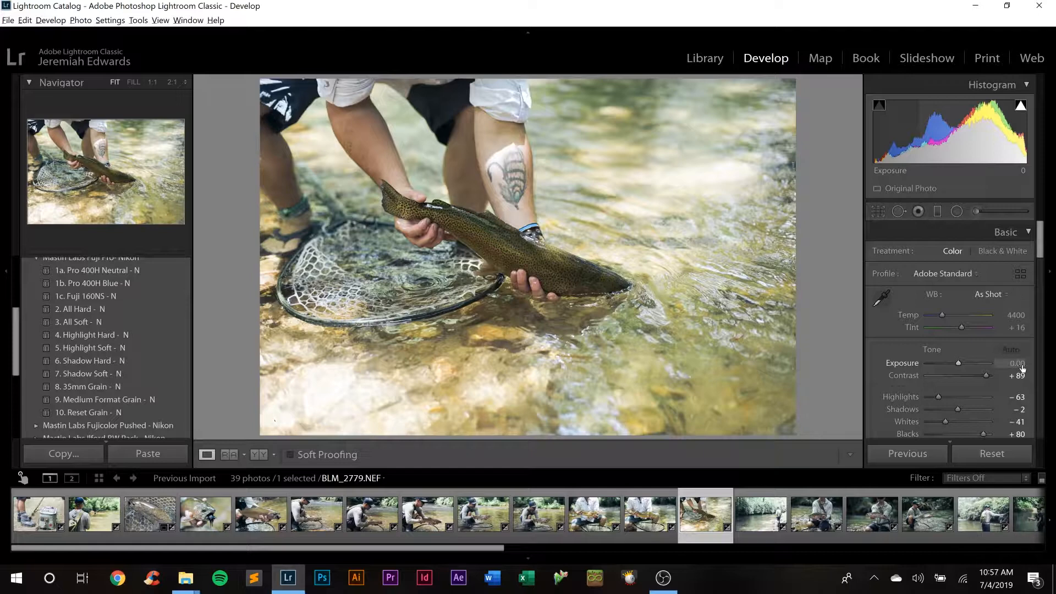
{"action": "scroll", "coordinate": [1023, 369], "scroll_direction": "up", "scroll_amount": 3}
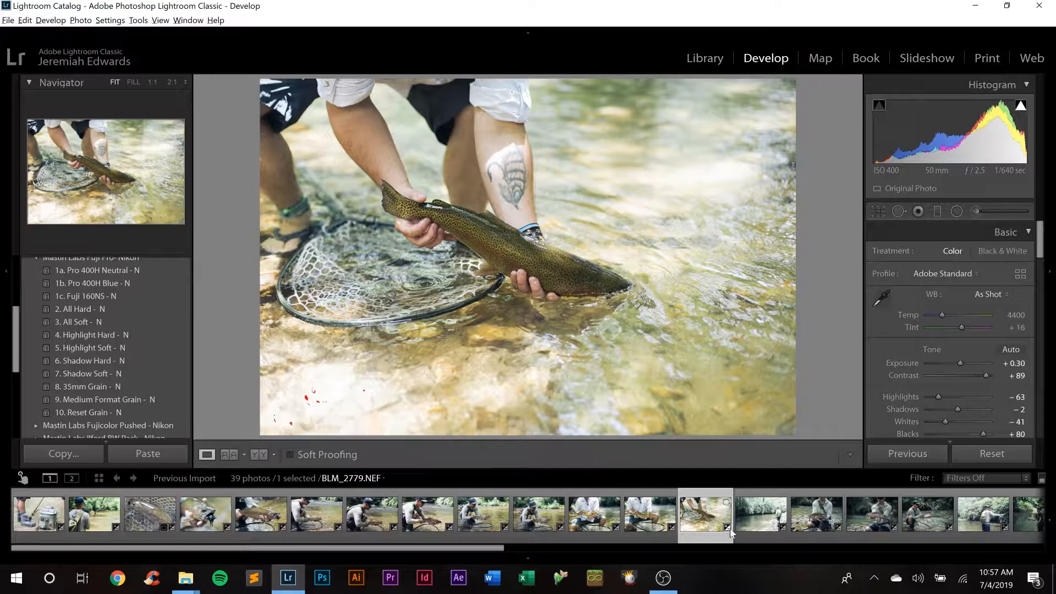
Set the white balance of the riverbank casting photo BLM_2790.NEF to Auto.
{"action": "left_click", "coordinate": [746, 523]}
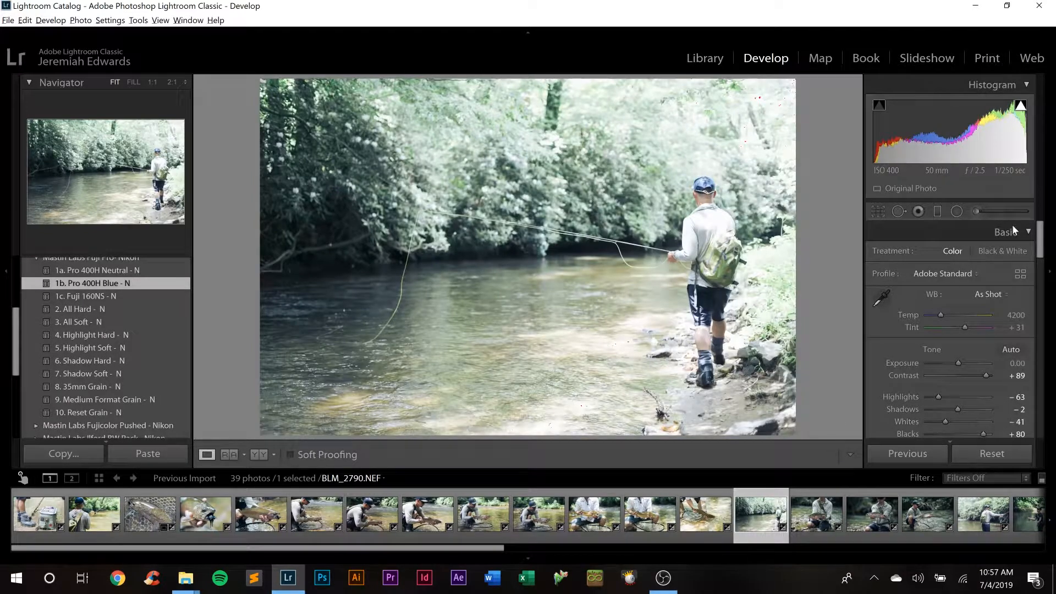
{"action": "left_click", "coordinate": [991, 295]}
{"action": "left_click", "coordinate": [982, 320]}
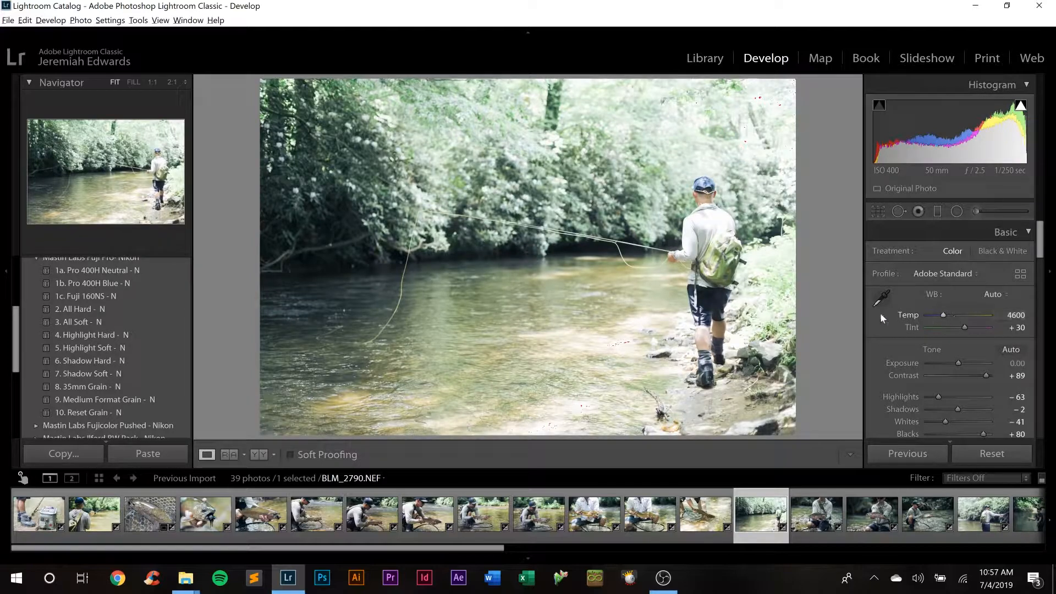
Set the white balance of the three trout photos BLM_2808.NEF, BLM_2814.NEF and BLM_2828.NEF to Auto together.
{"action": "left_click", "coordinate": [827, 529]}
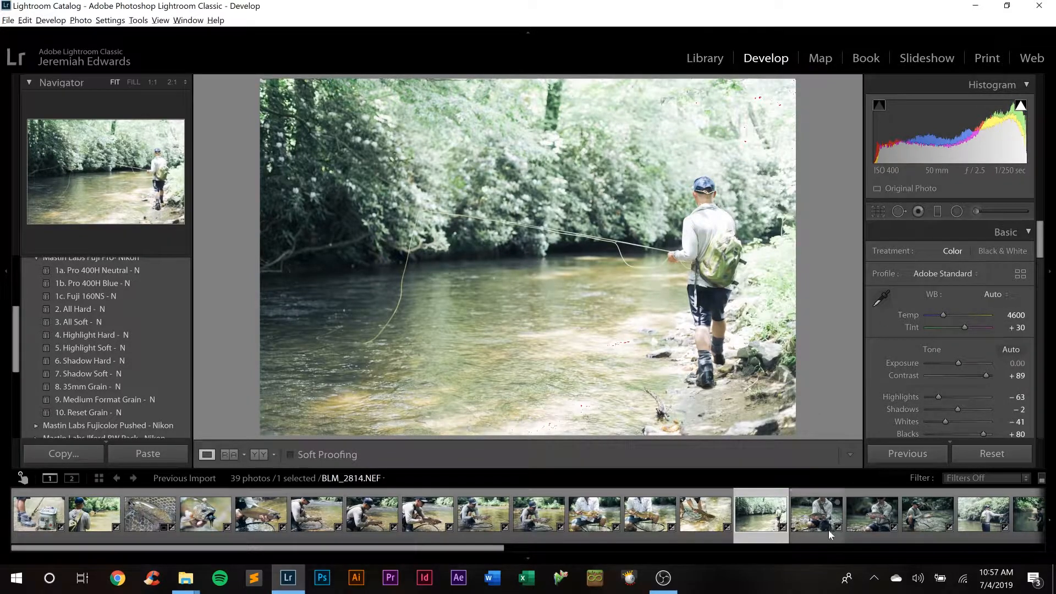
{"action": "left_click", "coordinate": [912, 523], "text": "shift"}
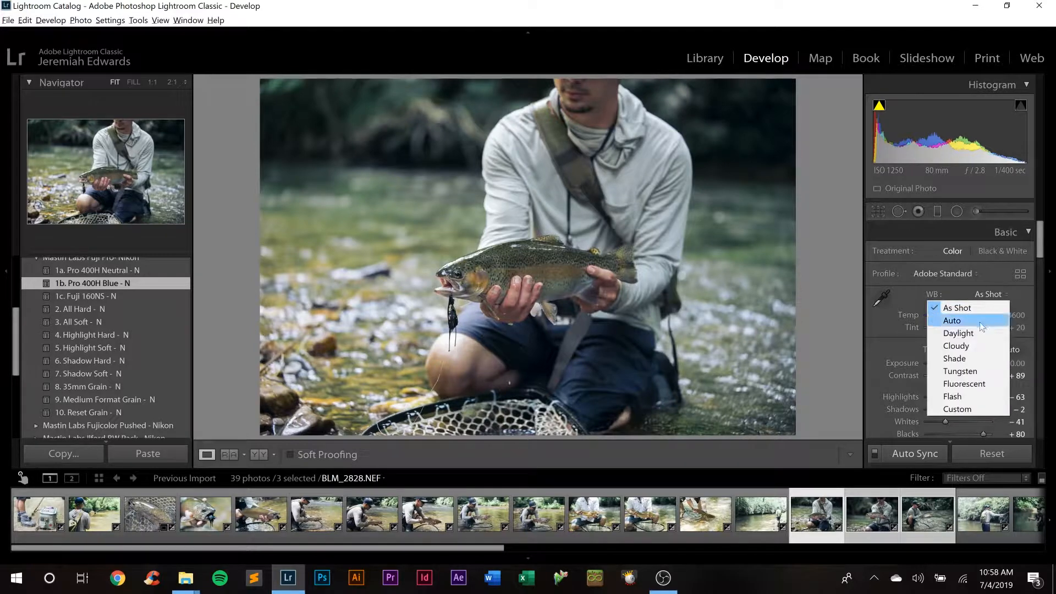
{"action": "left_click", "coordinate": [975, 317]}
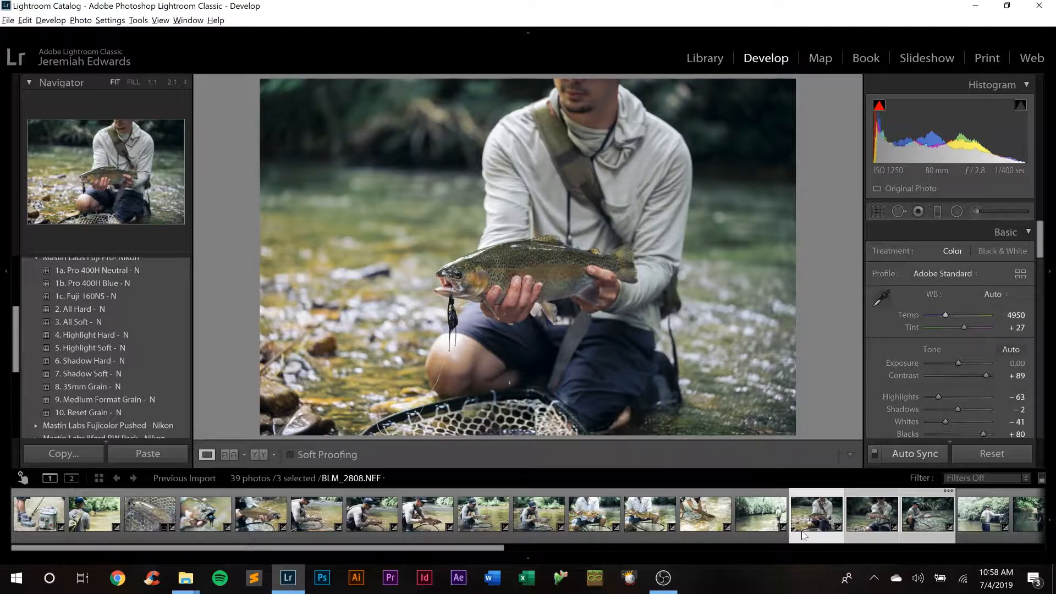
Brighten only the trout photo BLM_2808.NEF to an exposure of +0.48.
{"action": "left_click", "coordinate": [761, 520]}
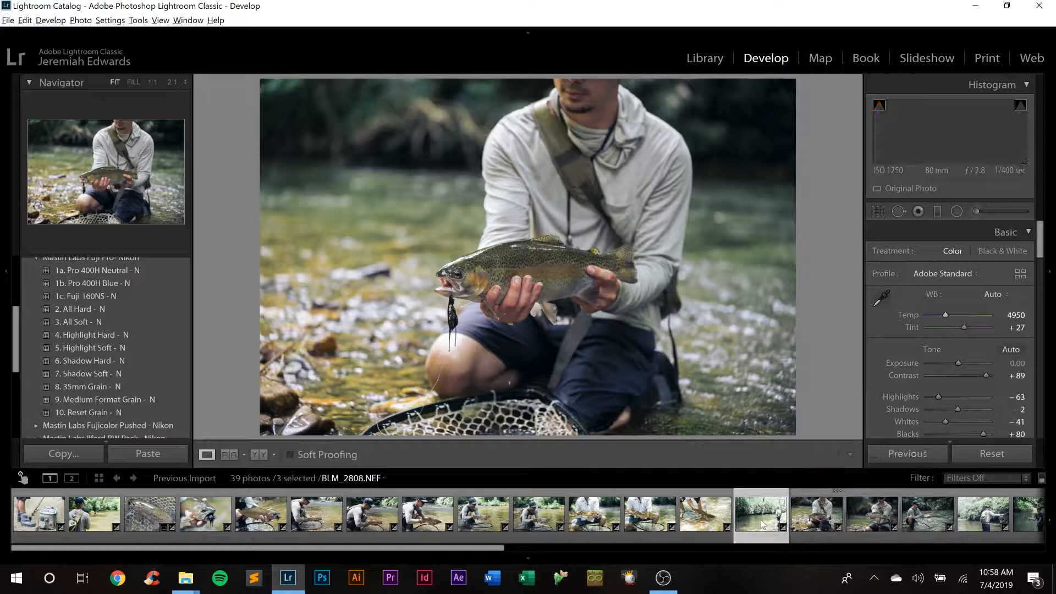
{"action": "left_click", "coordinate": [823, 518]}
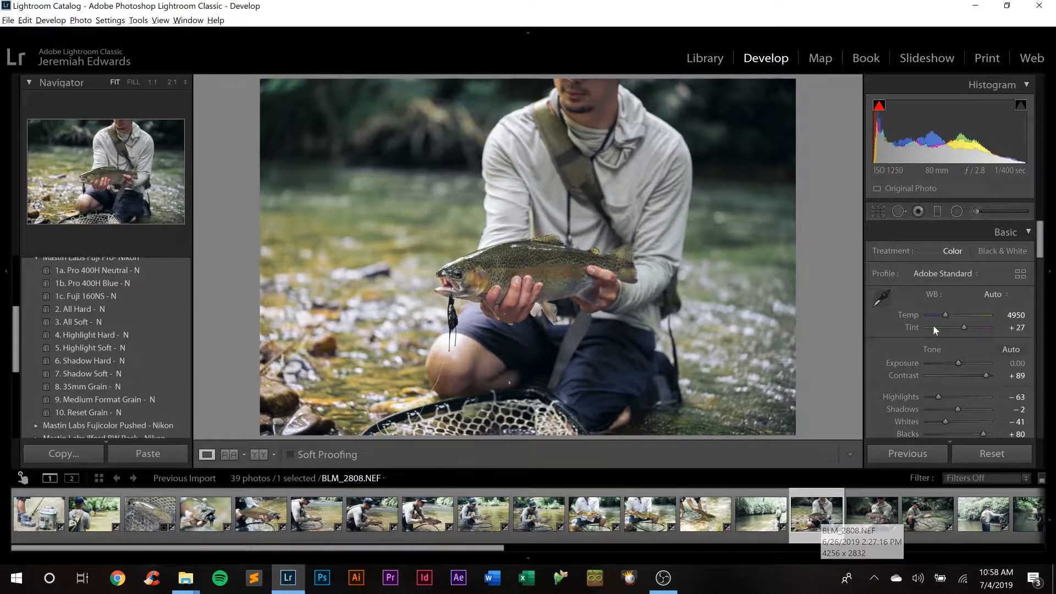
{"action": "left_click_drag", "start_coordinate": [959, 358], "coordinate": [962, 361]}
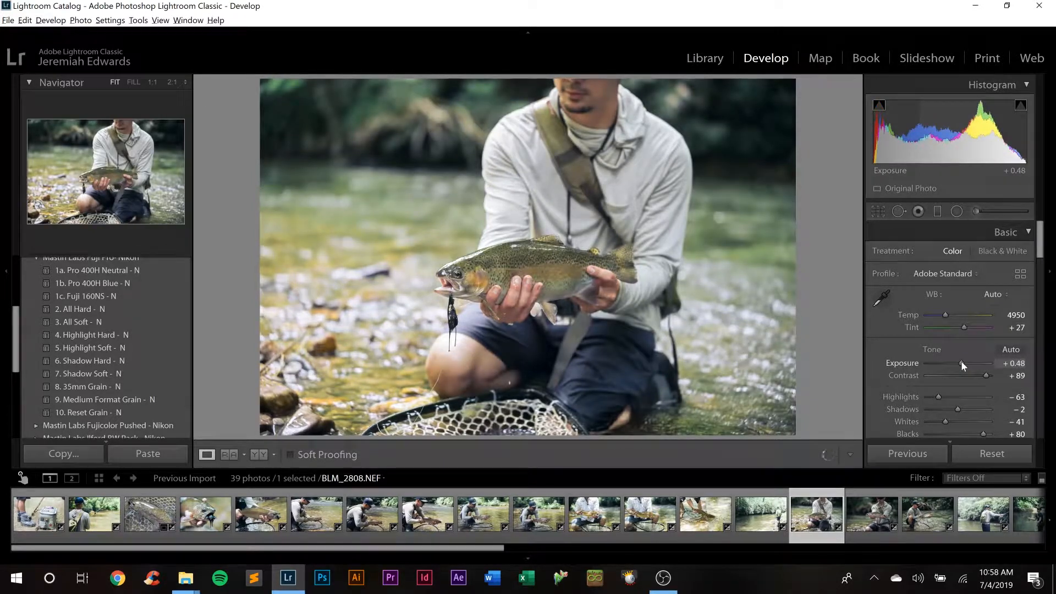
Try raising the exposure of BLM_2814.NEF and BLM_2828.NEF together to +0.50, and undo the change.
{"action": "left_click", "coordinate": [876, 515]}
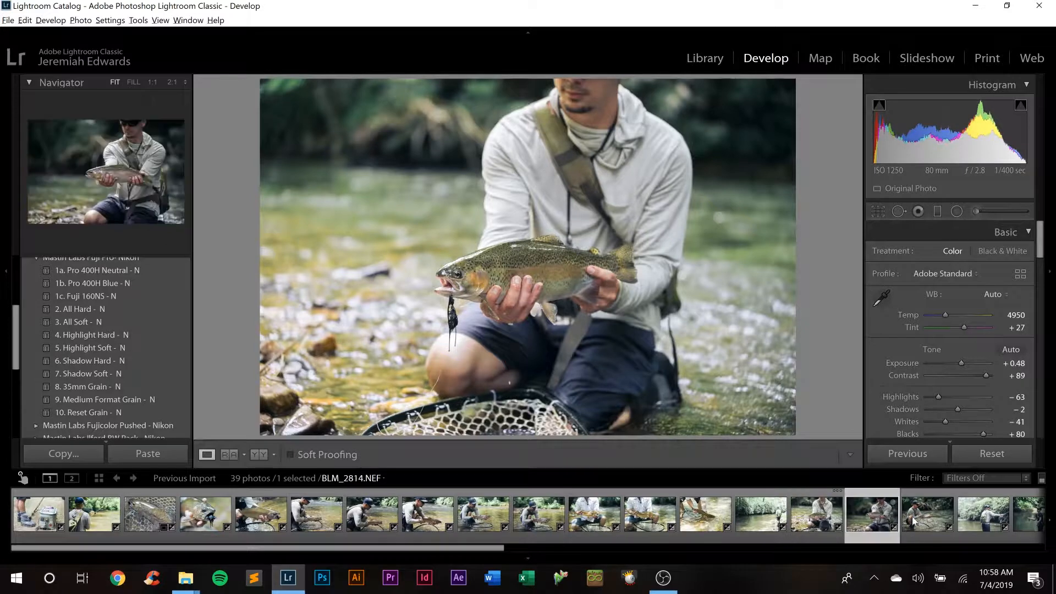
{"action": "left_click", "coordinate": [1016, 363]}
{"action": "key", "text": "Up"}
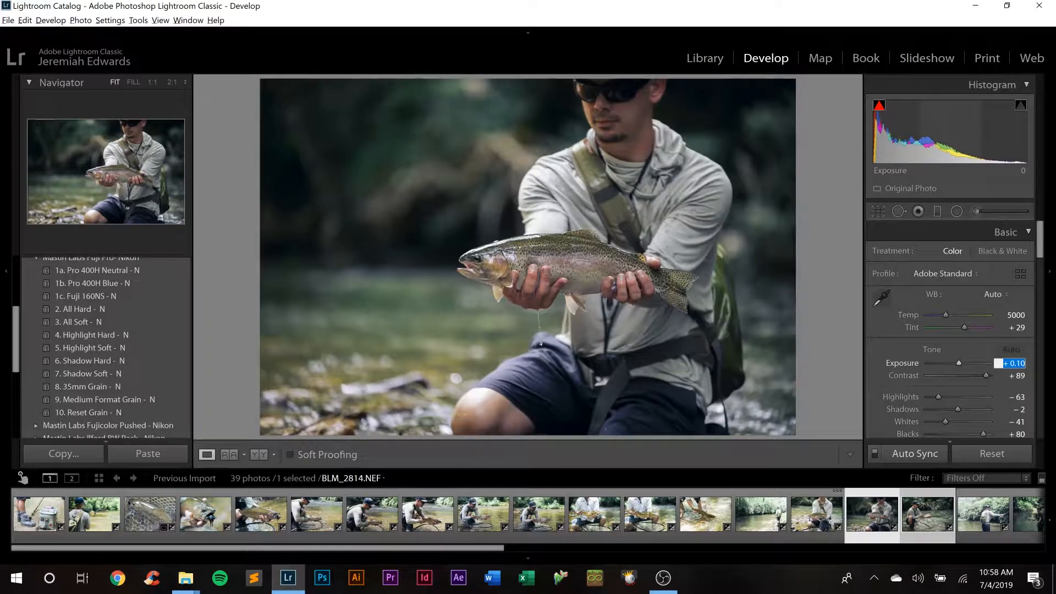
{"action": "key", "text": "Up"}
{"action": "key", "text": "Up"}
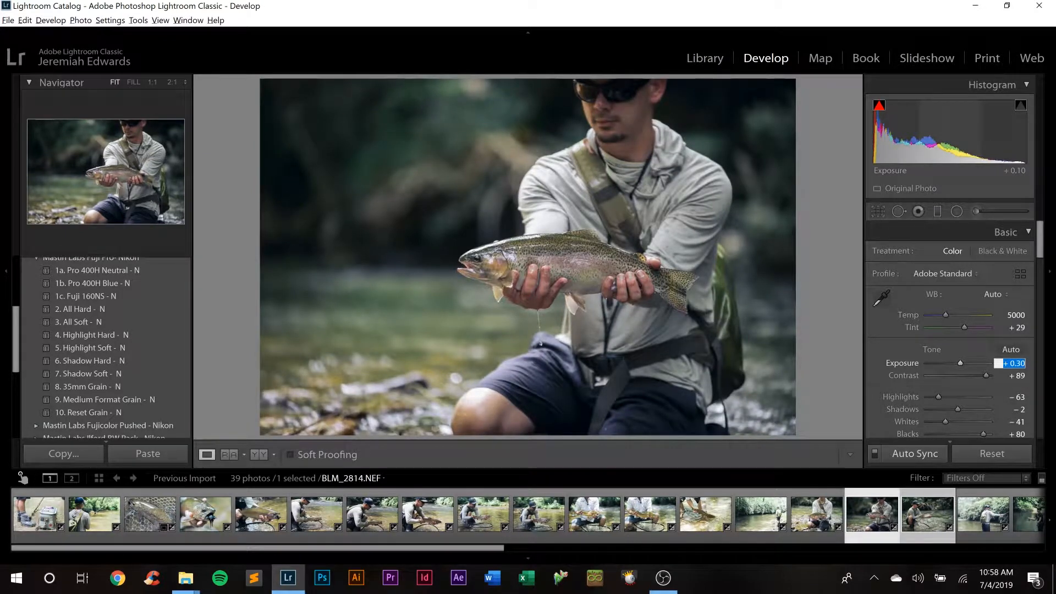
{"action": "key", "text": "Up"}
{"action": "key", "text": "Up"}
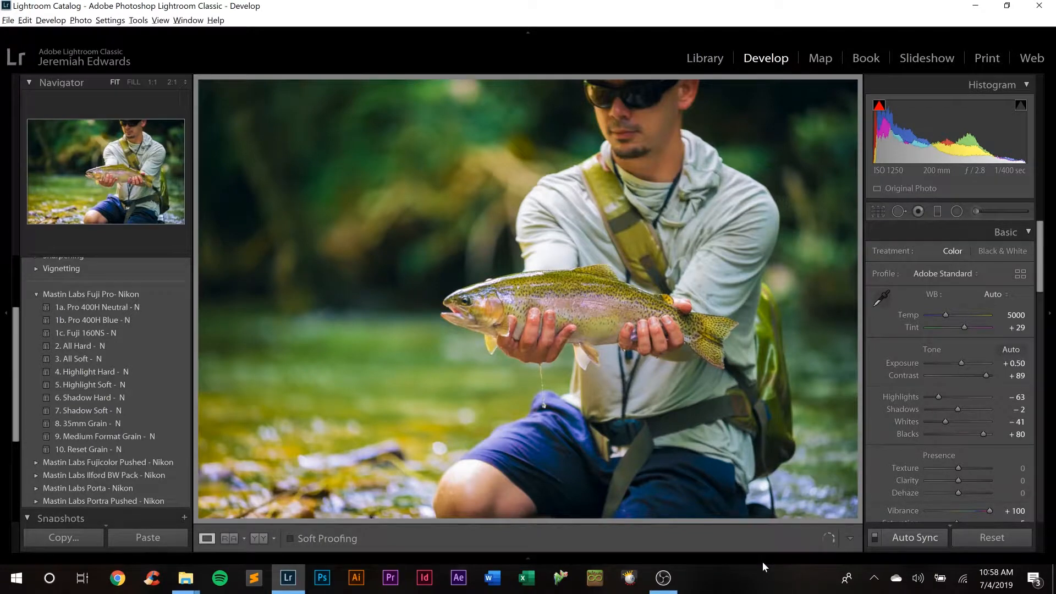
{"action": "mouse_move", "coordinate": [762, 560]}
{"action": "key", "text": "ctrl+z"}
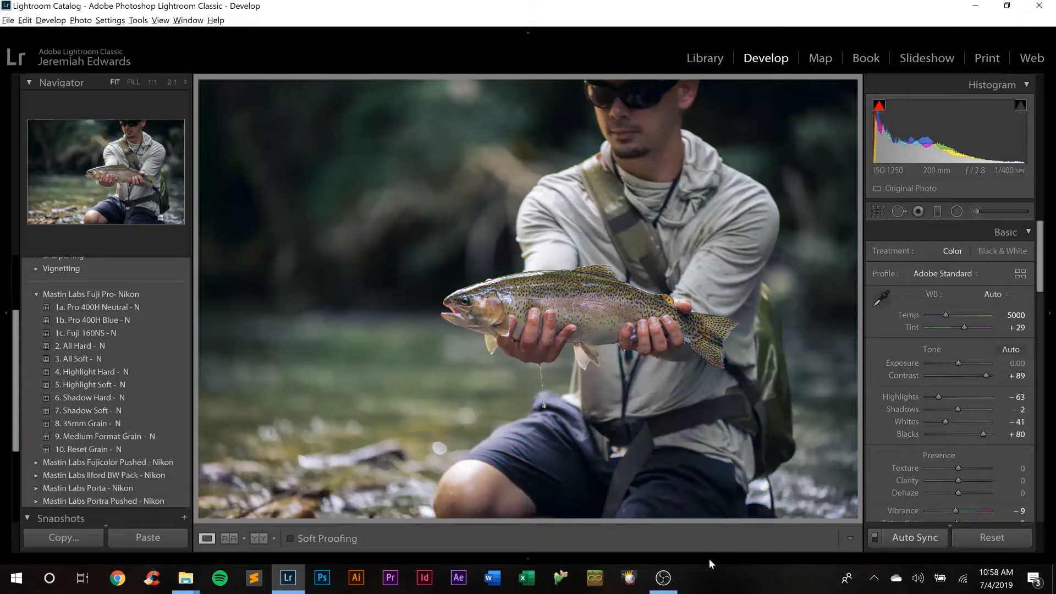
{"action": "mouse_move", "coordinate": [708, 559]}
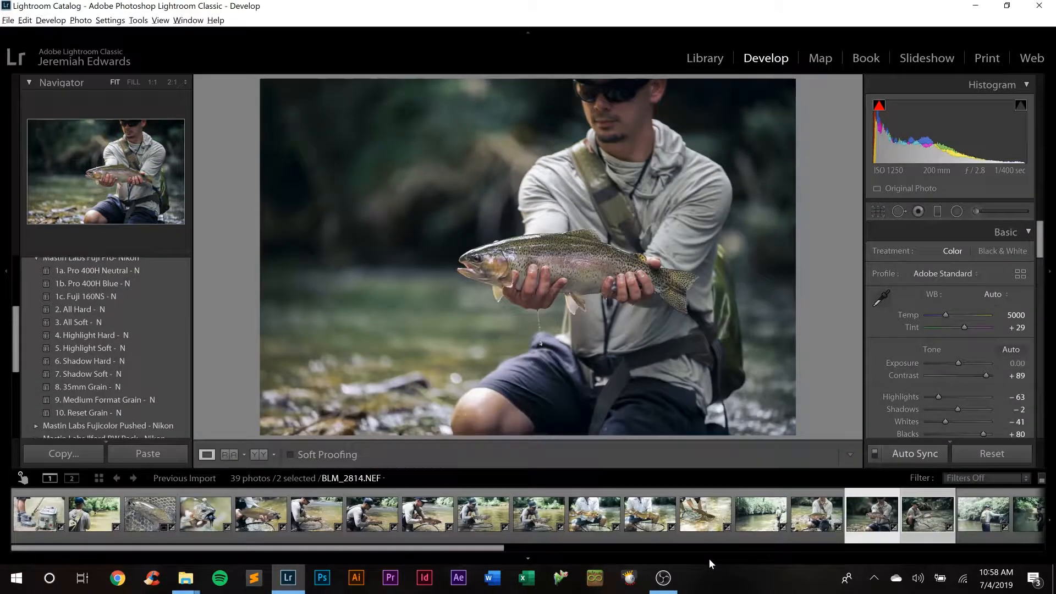
Set the exposure of the crouching angler photo BLM_2828.NEF to +0.50.
{"action": "left_click", "coordinate": [980, 510]}
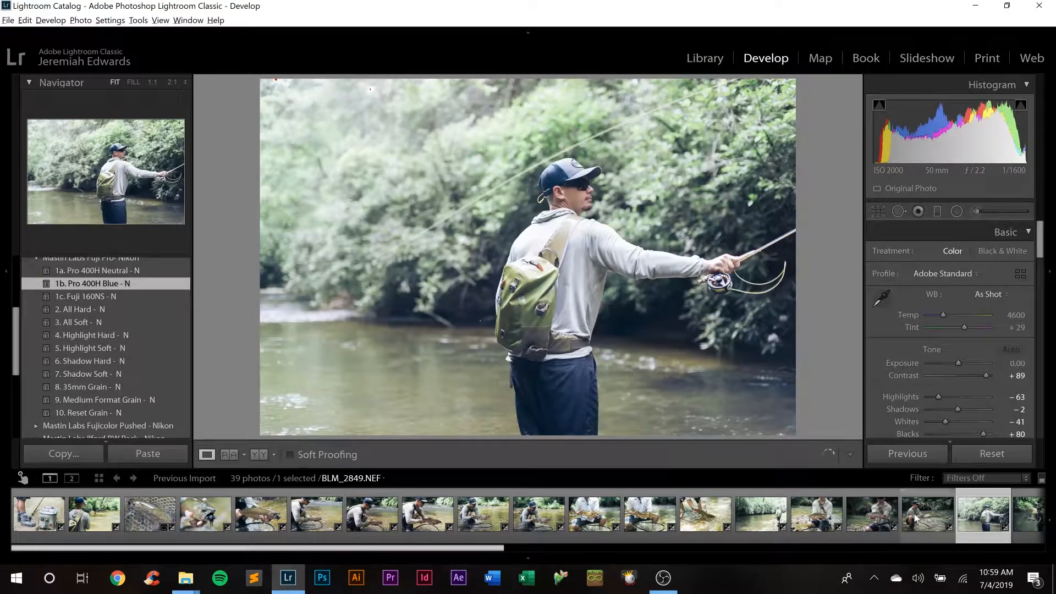
{"action": "left_click", "coordinate": [914, 517]}
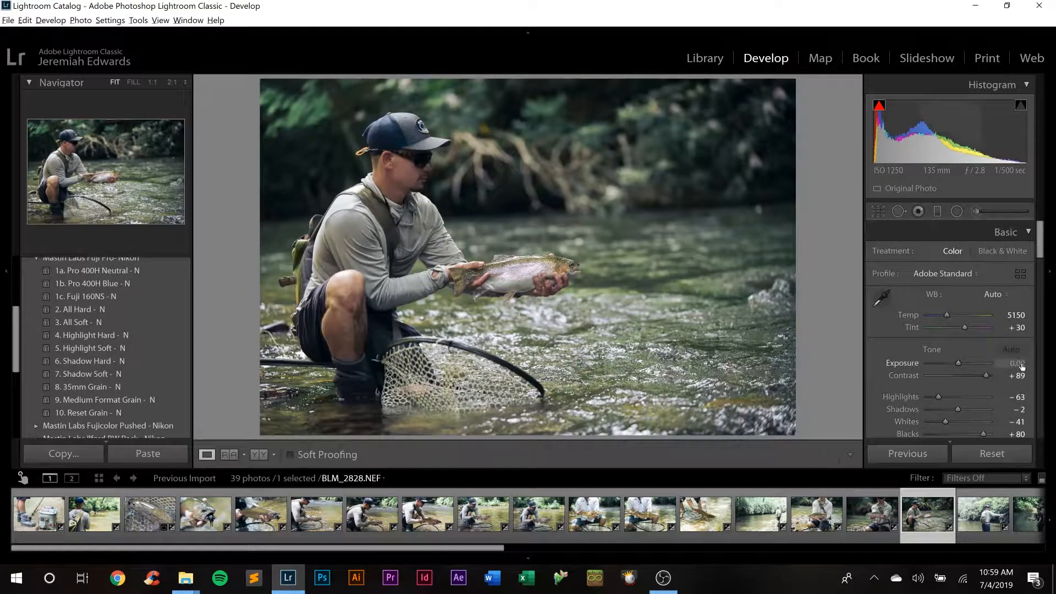
{"action": "left_click", "coordinate": [1019, 365]}
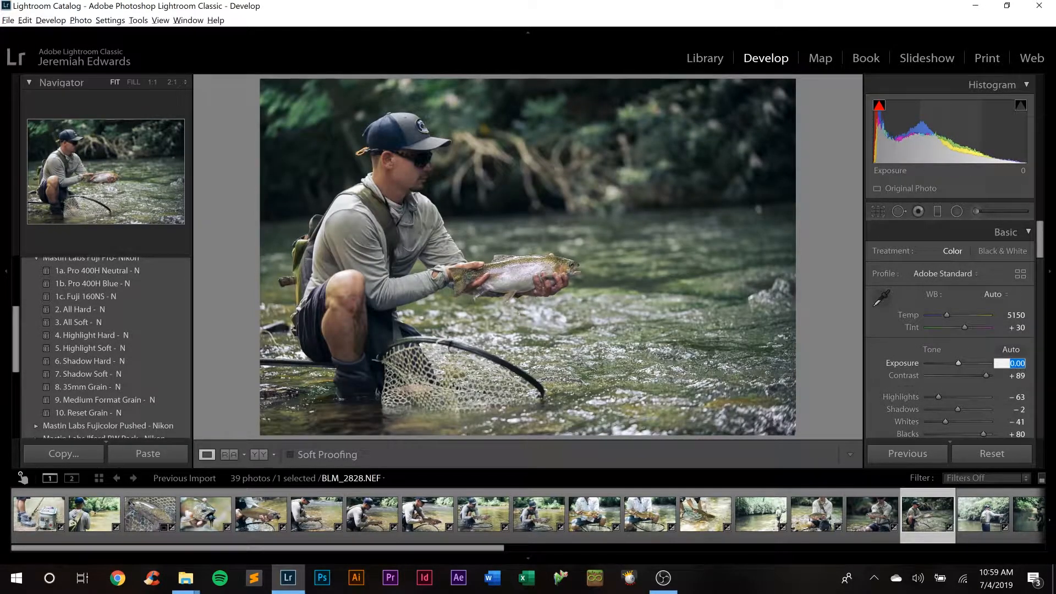
{"action": "type", "text": "0.5"}
{"action": "key", "text": "Return"}
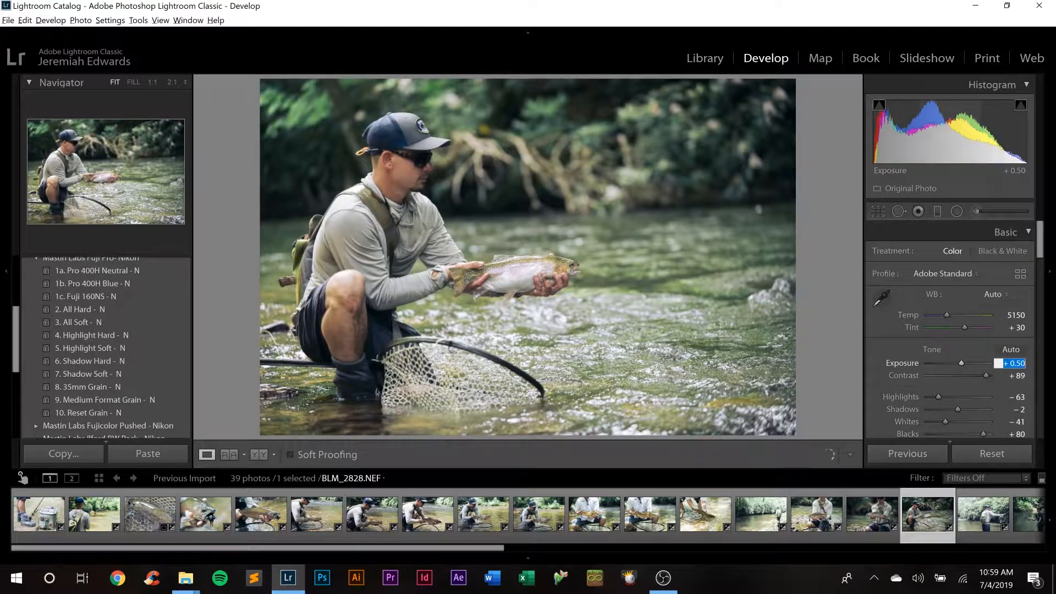
Straighten the crouching angler photo BLM_2828.NEF with a crop angle of about 2.77.
{"action": "left_click", "coordinate": [877, 209]}
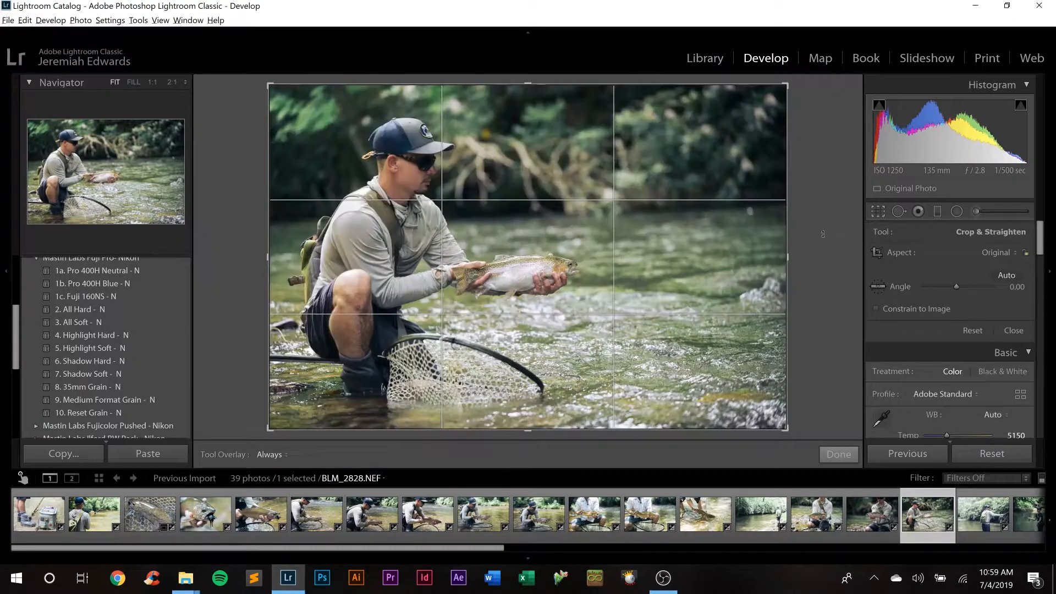
{"action": "left_click_drag", "start_coordinate": [804, 249], "coordinate": [804, 255]}
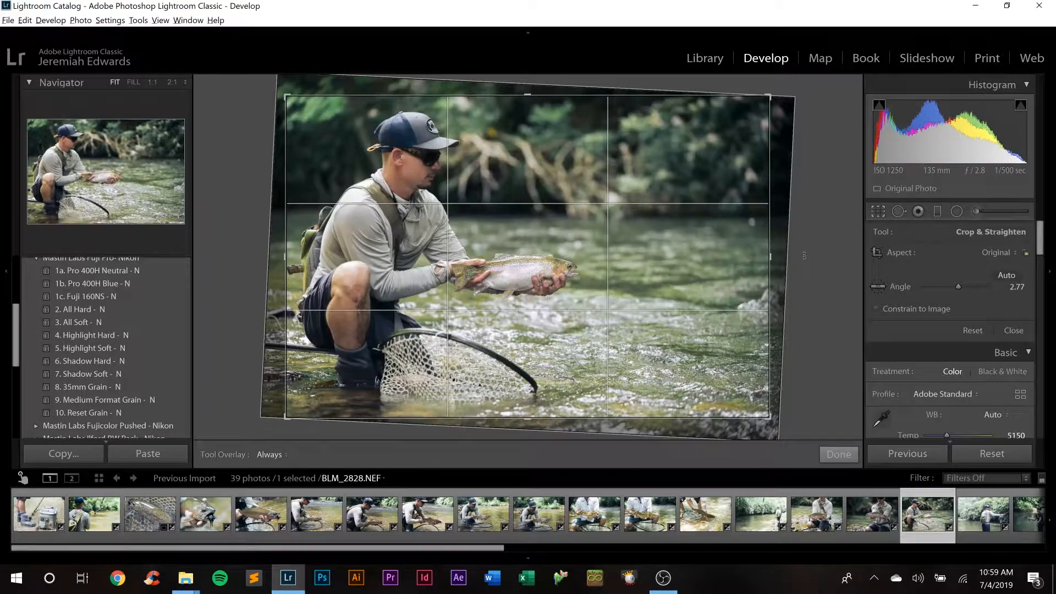
{"action": "key", "text": "Return"}
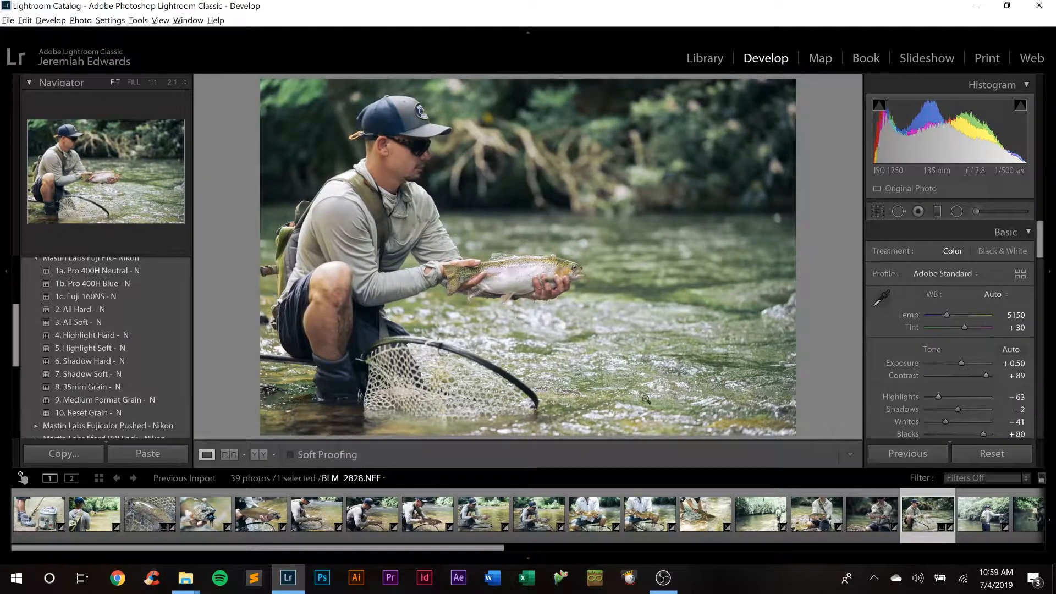
Straighten the trout photo BLM_2814.NEF counter-clockwise to an angle of about -1.01, and rotate it slightly further in a second crop pass.
{"action": "left_click", "coordinate": [866, 517]}
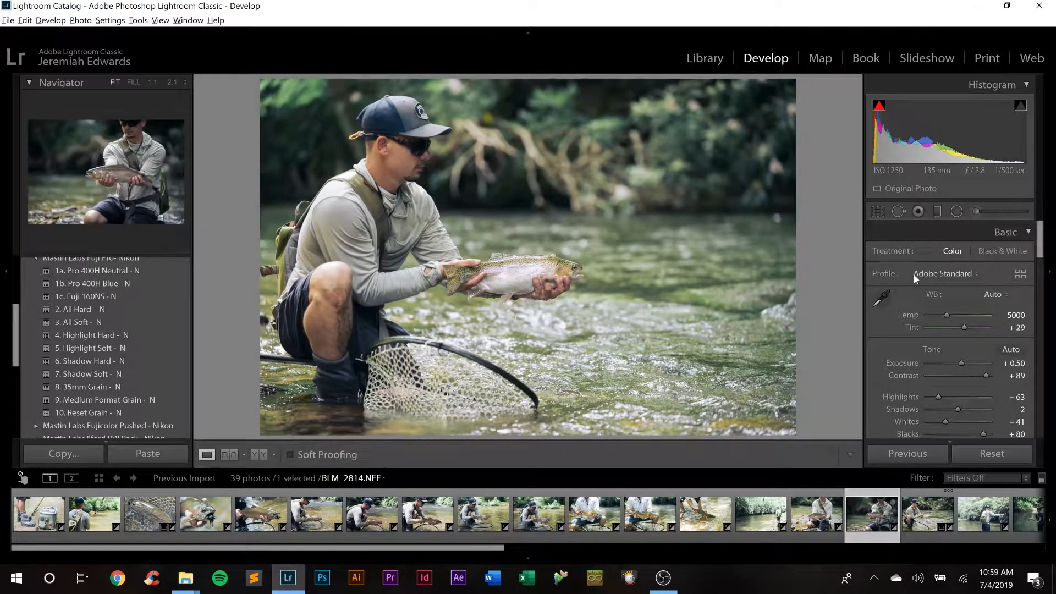
{"action": "left_click", "coordinate": [878, 212]}
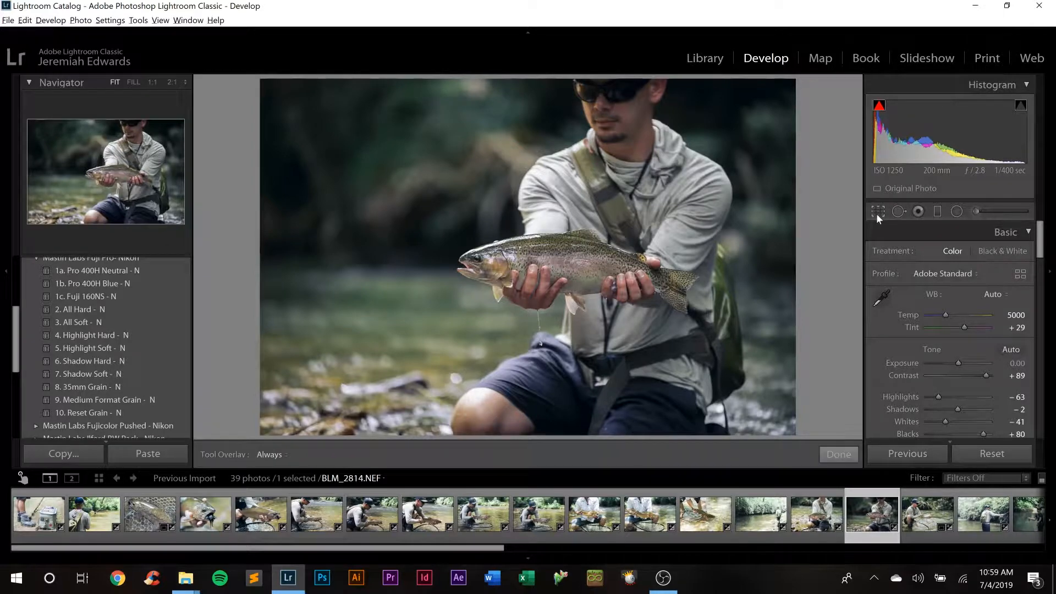
{"action": "left_click_drag", "start_coordinate": [813, 254], "coordinate": [811, 249]}
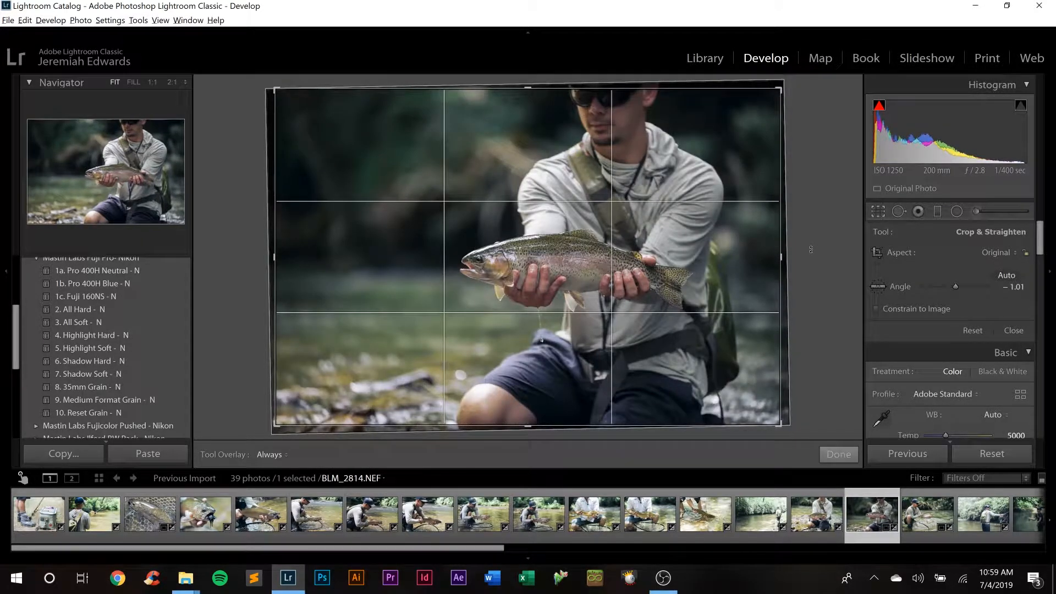
{"action": "key", "text": "Return"}
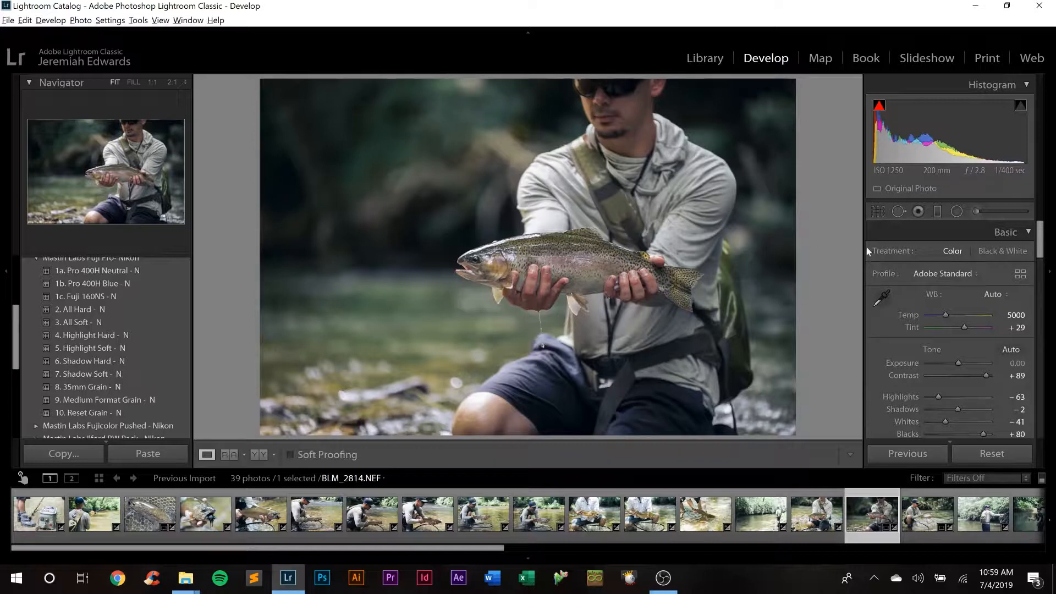
{"action": "left_click", "coordinate": [873, 208]}
{"action": "left_click_drag", "start_coordinate": [843, 251], "coordinate": [847, 243]}
{"action": "key", "text": "Return"}
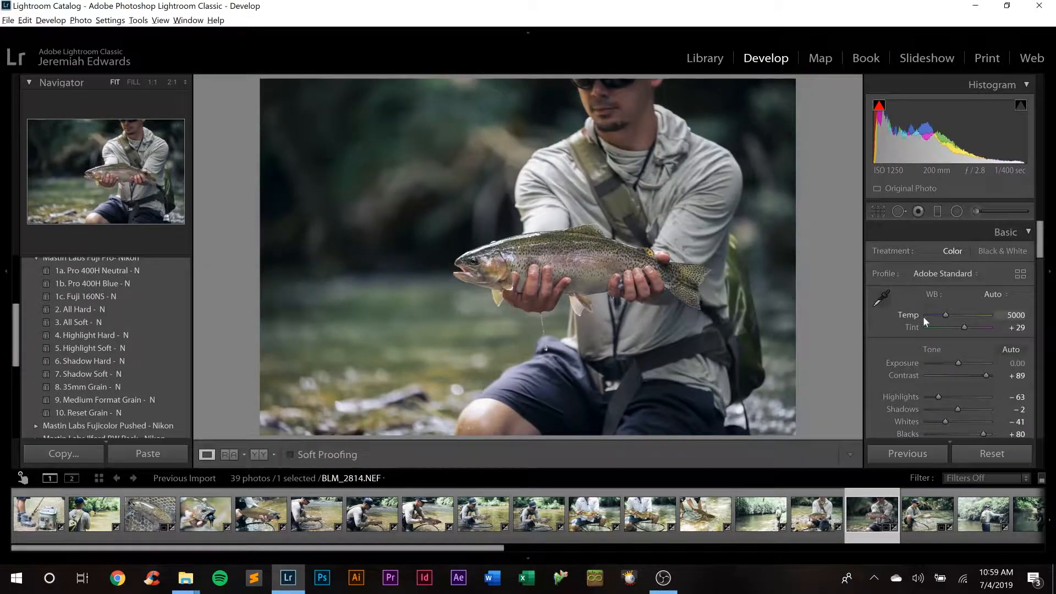
Set the exposure of the trout photo BLM_2814.NEF to +0.50.
{"action": "left_click", "coordinate": [1016, 364]}
{"action": "key", "text": "Up"}
{"action": "key", "text": "Up"}
{"action": "key", "text": "Up"}
{"action": "key", "text": "Up"}
{"action": "key", "text": "Up"}
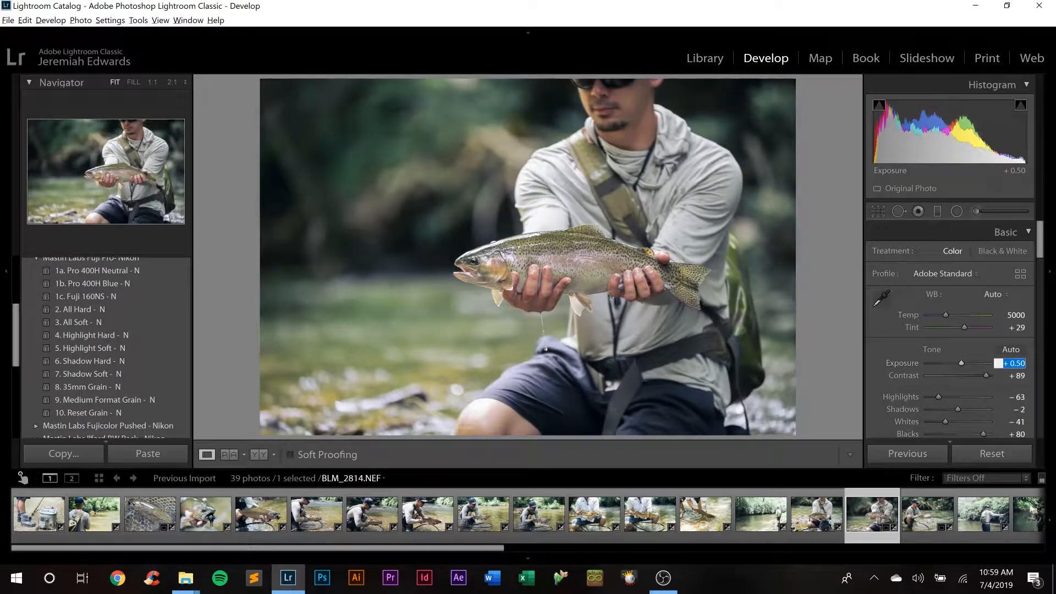
Set the white balance of the backpack casting photo BLM_2849.NEF to Auto.
{"action": "left_click", "coordinate": [997, 522]}
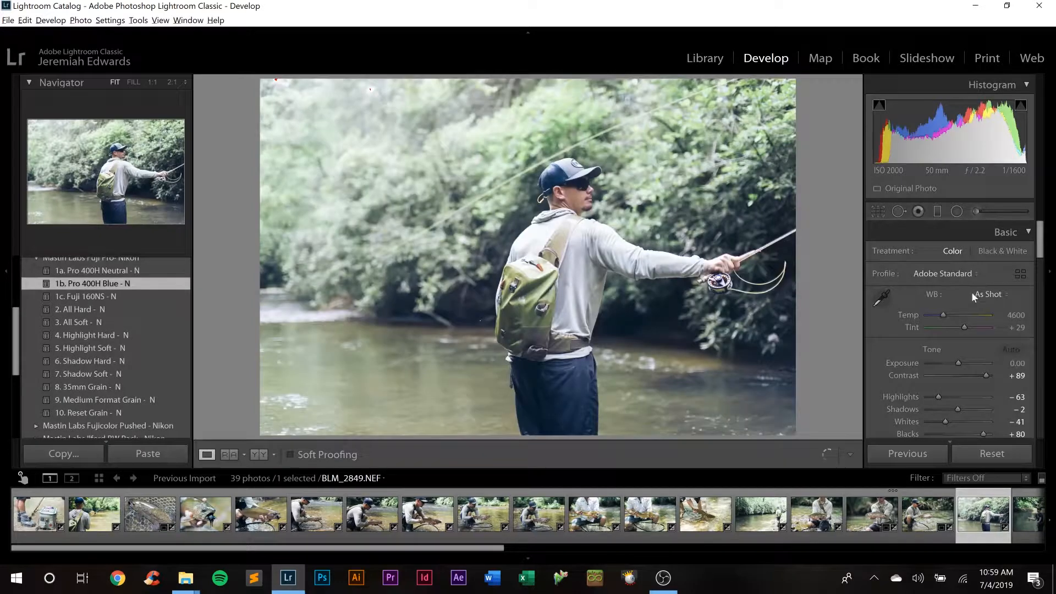
{"action": "left_click", "coordinate": [990, 295]}
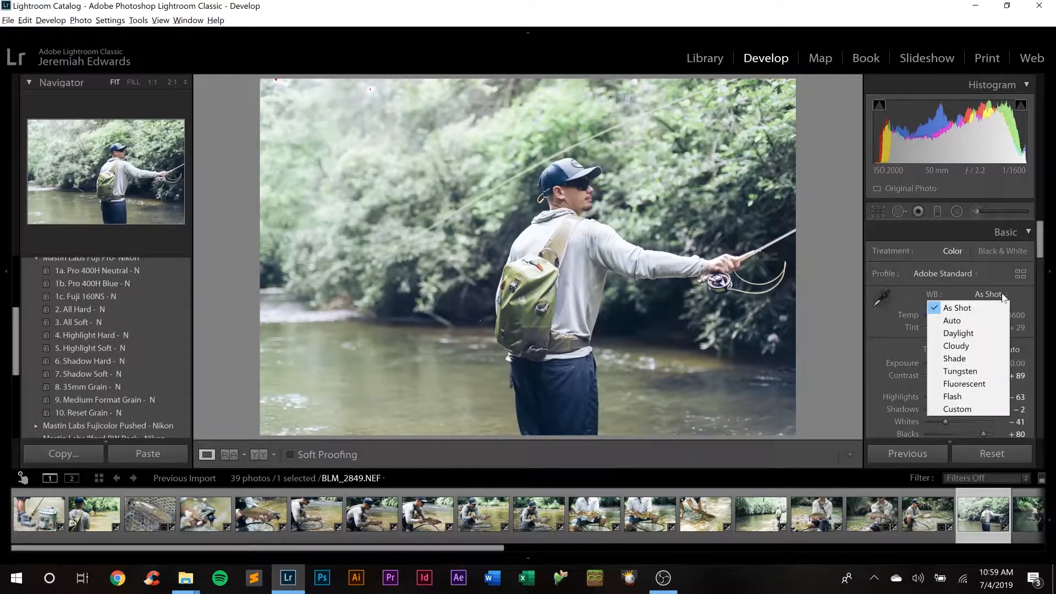
{"action": "left_click", "coordinate": [979, 321]}
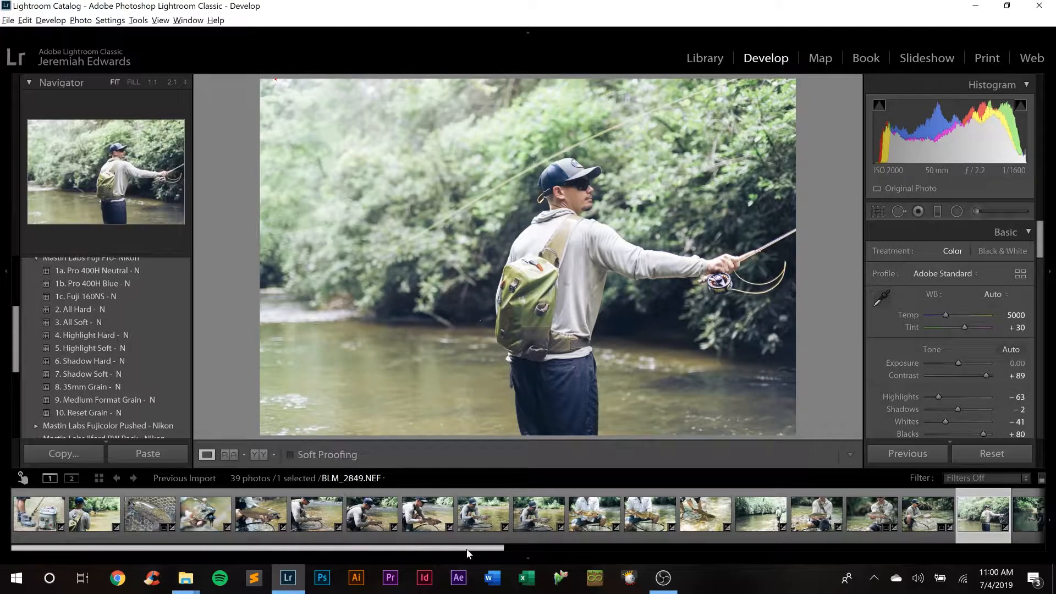
Set the exposure of the dark-shirt casting photo BLM_2857.NEF to +0.50 and its white balance to Auto.
{"action": "left_click_drag", "start_coordinate": [467, 549], "coordinate": [805, 559]}
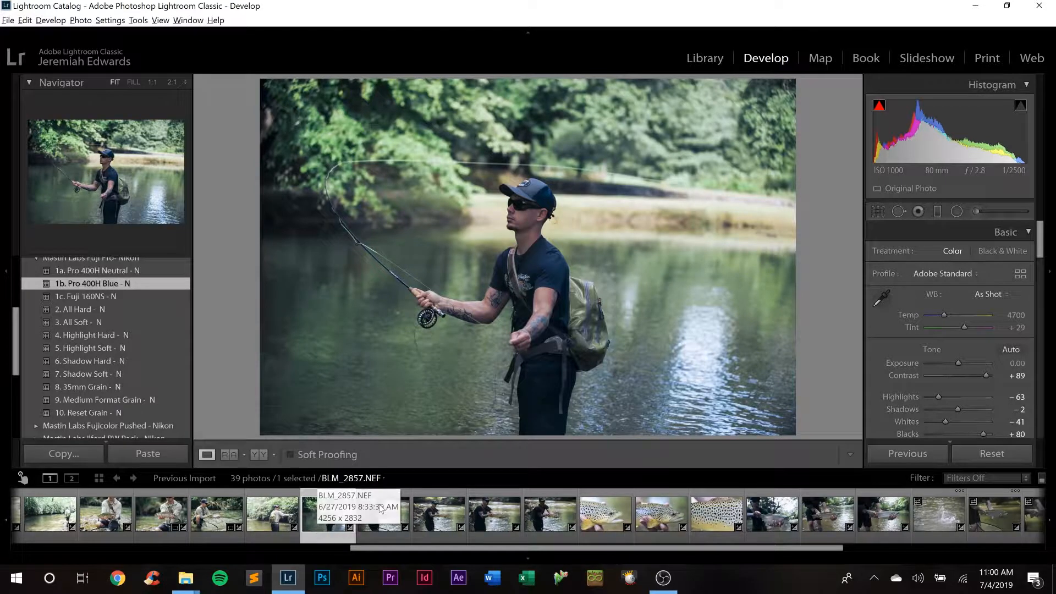
{"action": "left_click", "coordinate": [1017, 363]}
{"action": "left_click", "coordinate": [1017, 363]}
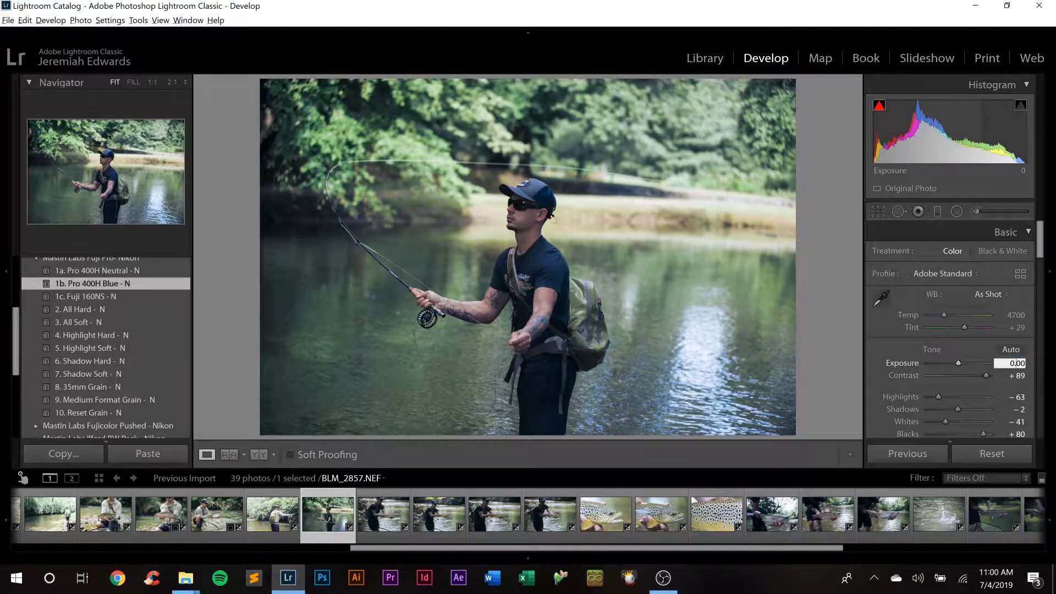
{"action": "key", "text": "Up"}
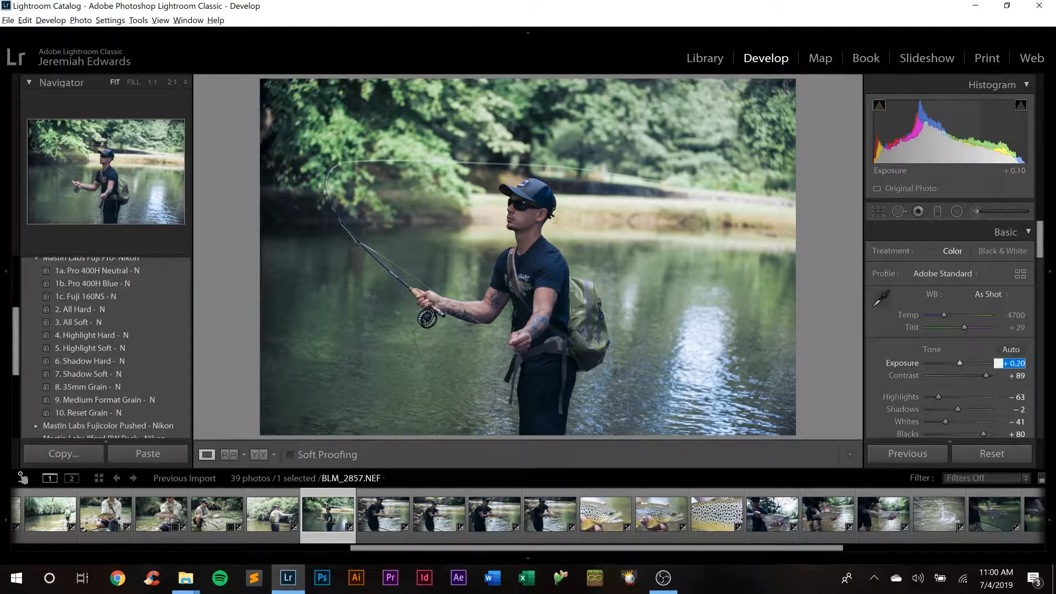
{"action": "key", "text": "Up"}
{"action": "key", "text": "Up"}
{"action": "key", "text": "Up"}
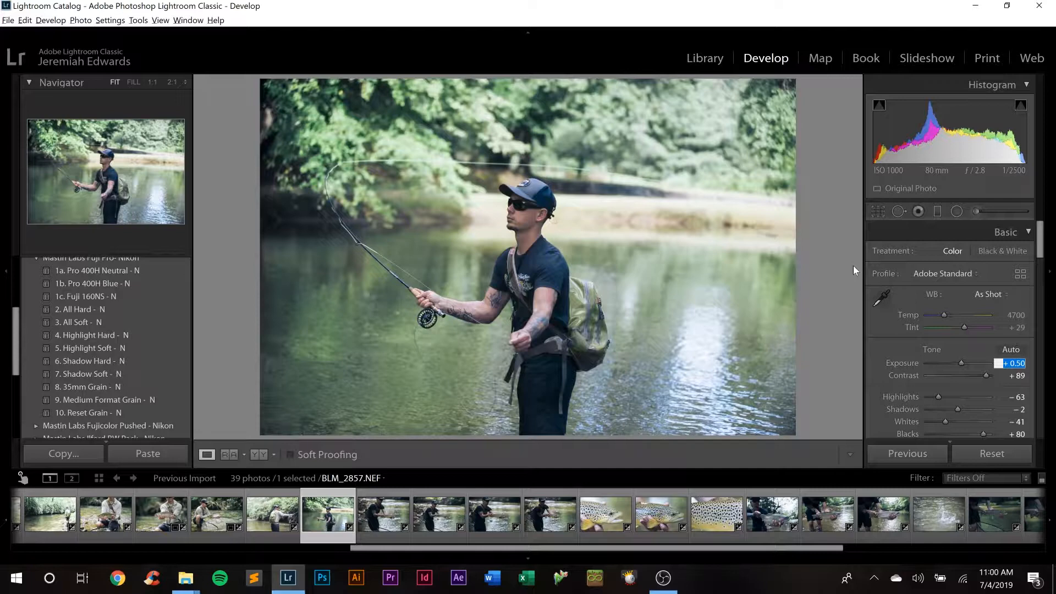
{"action": "left_click", "coordinate": [990, 294]}
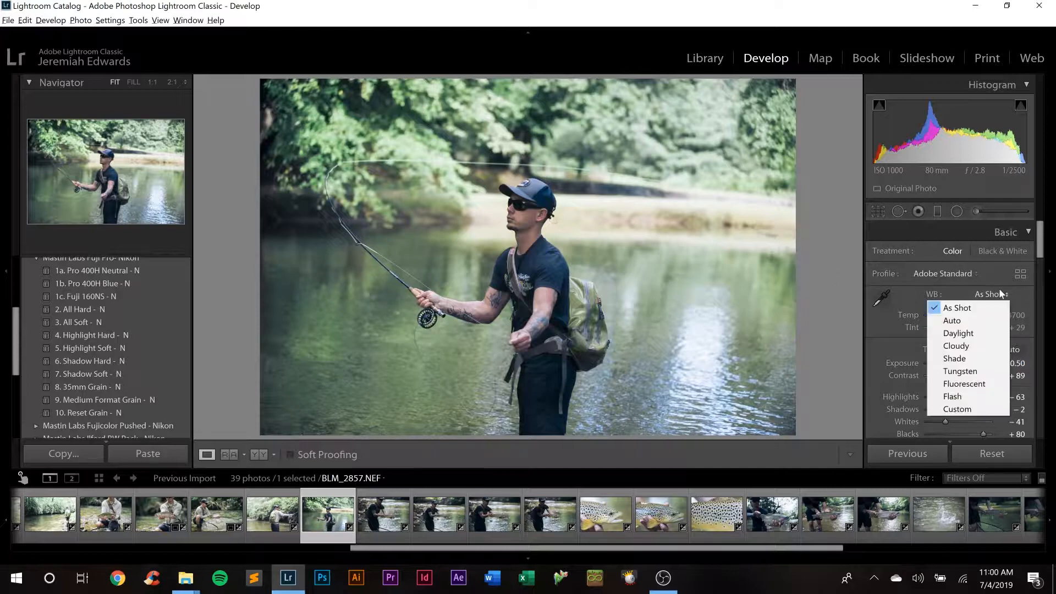
{"action": "left_click", "coordinate": [995, 320]}
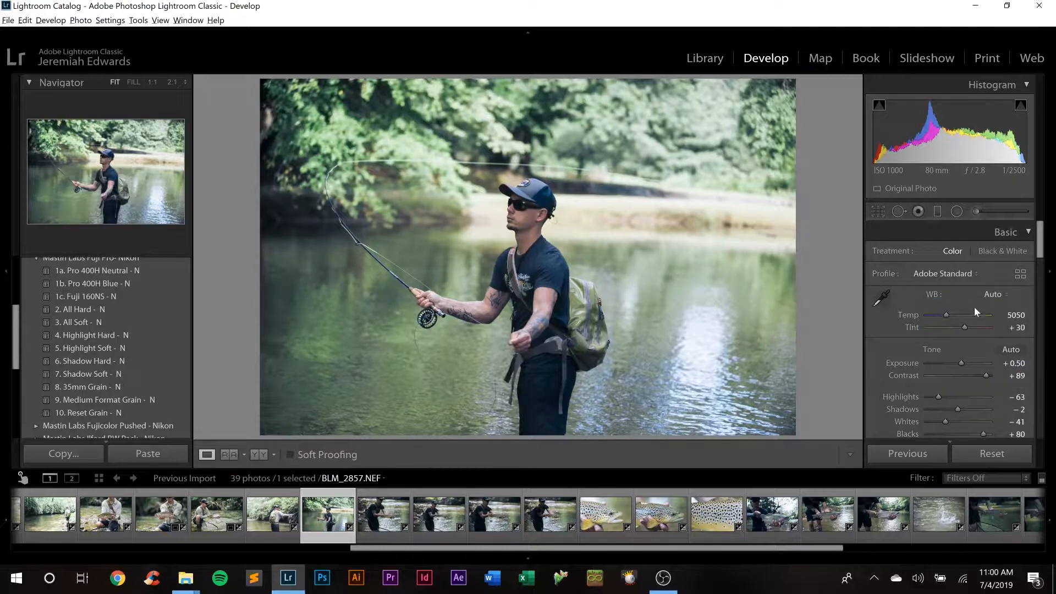
Straighten the dark-shirt casting photo BLM_2857.NEF counter-clockwise to an angle of about -1.56.
{"action": "left_click", "coordinate": [873, 209]}
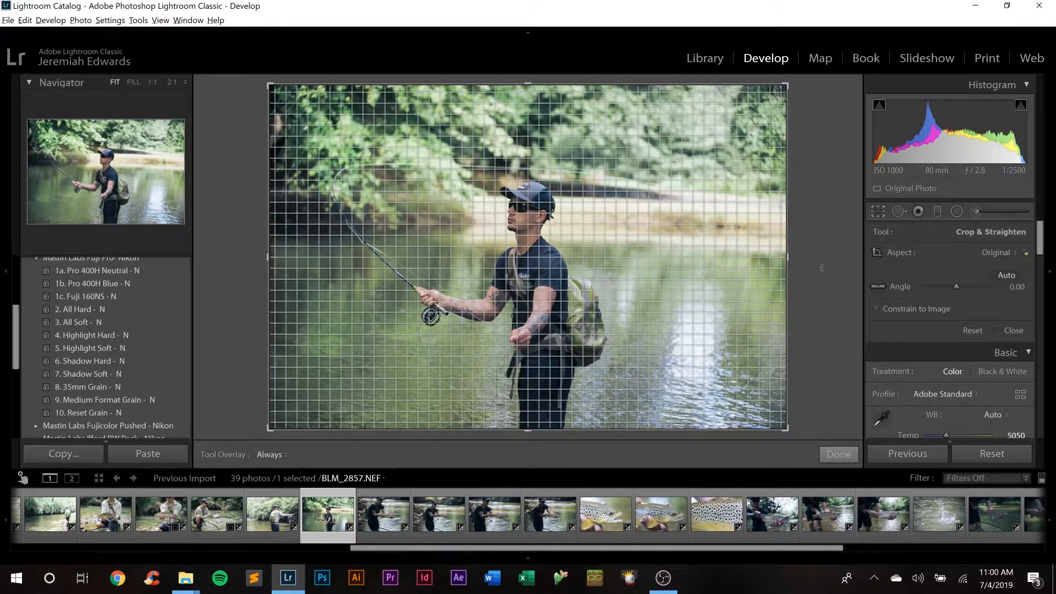
{"action": "left_click_drag", "start_coordinate": [822, 268], "coordinate": [827, 256]}
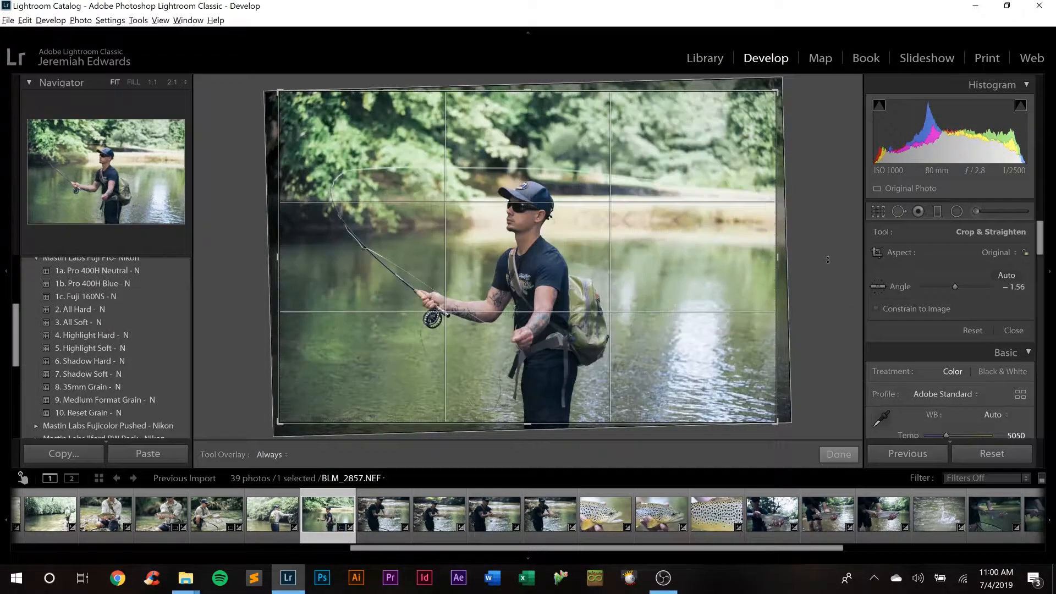
{"action": "key", "text": "Return"}
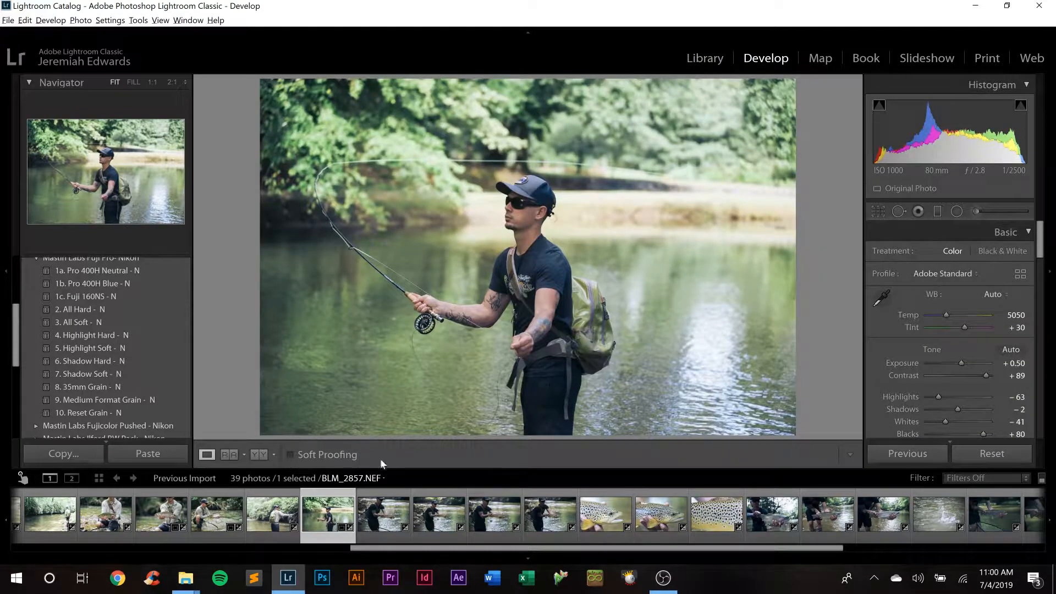
Set the exposure of the four trout-holding photos starting at BLM_2879.NEF to +0.70 and their white balance to Auto.
{"action": "left_click", "coordinate": [381, 517]}
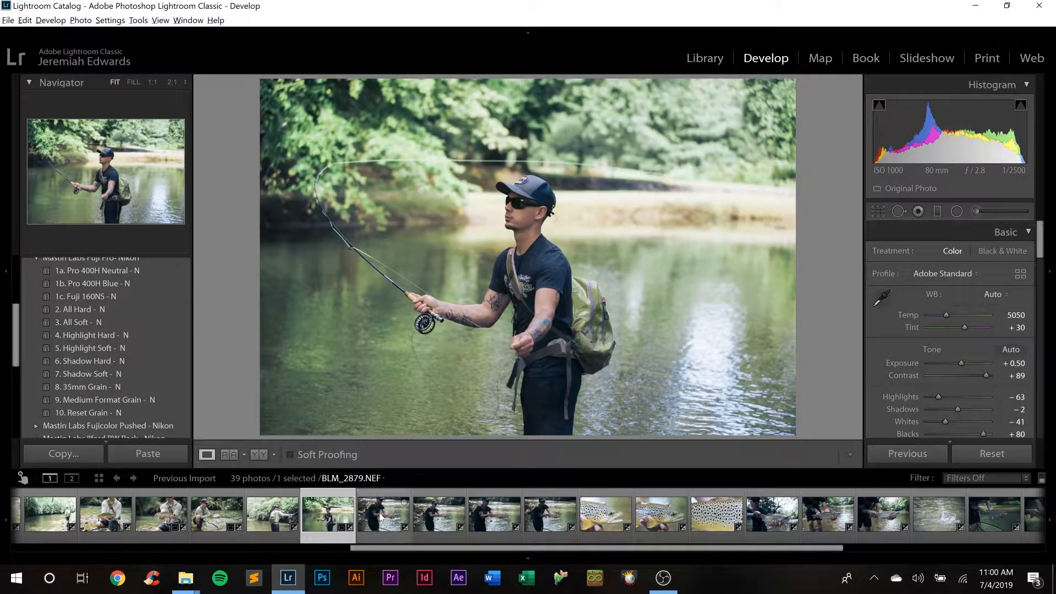
{"action": "left_click", "coordinate": [551, 517], "text": "shift"}
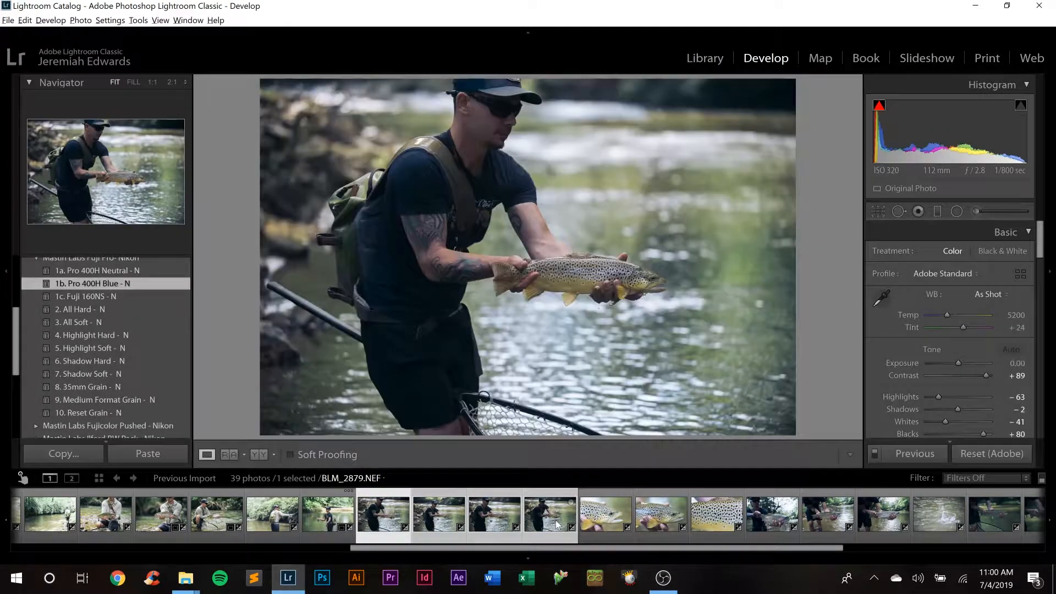
{"action": "left_click", "coordinate": [1017, 363]}
{"action": "key", "text": "Up"}
{"action": "key", "text": "Up"}
{"action": "key", "text": "Up"}
{"action": "key", "text": "Up"}
{"action": "key", "text": "Up"}
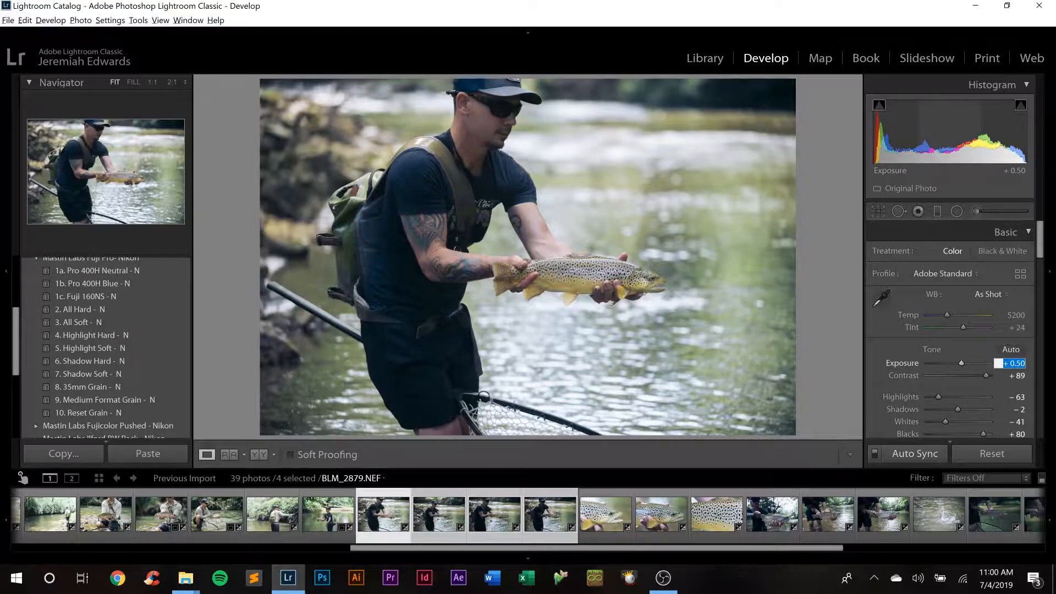
{"action": "key", "text": "Up"}
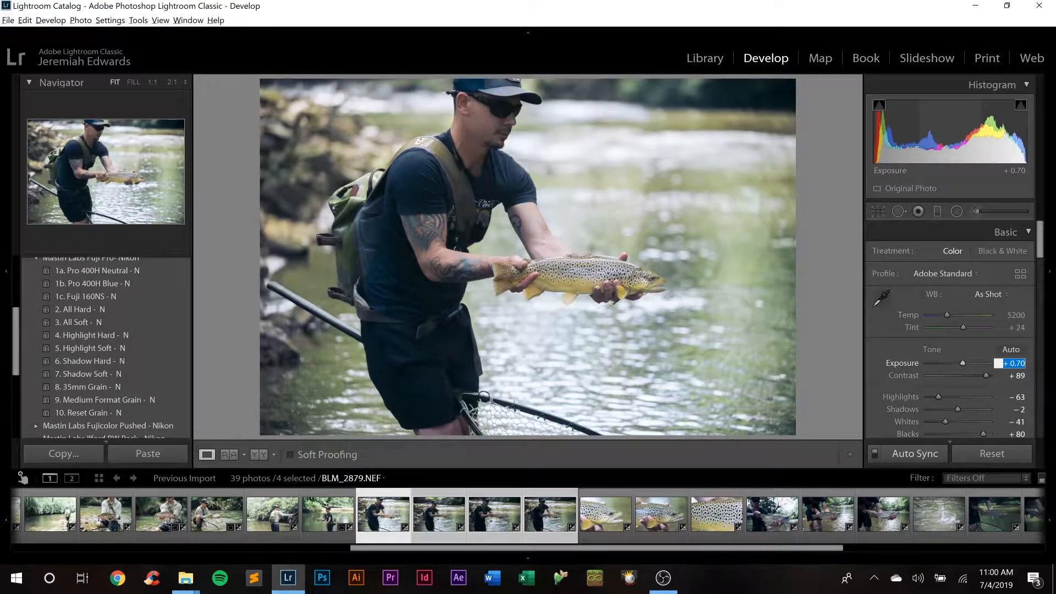
{"action": "left_click", "coordinate": [847, 384]}
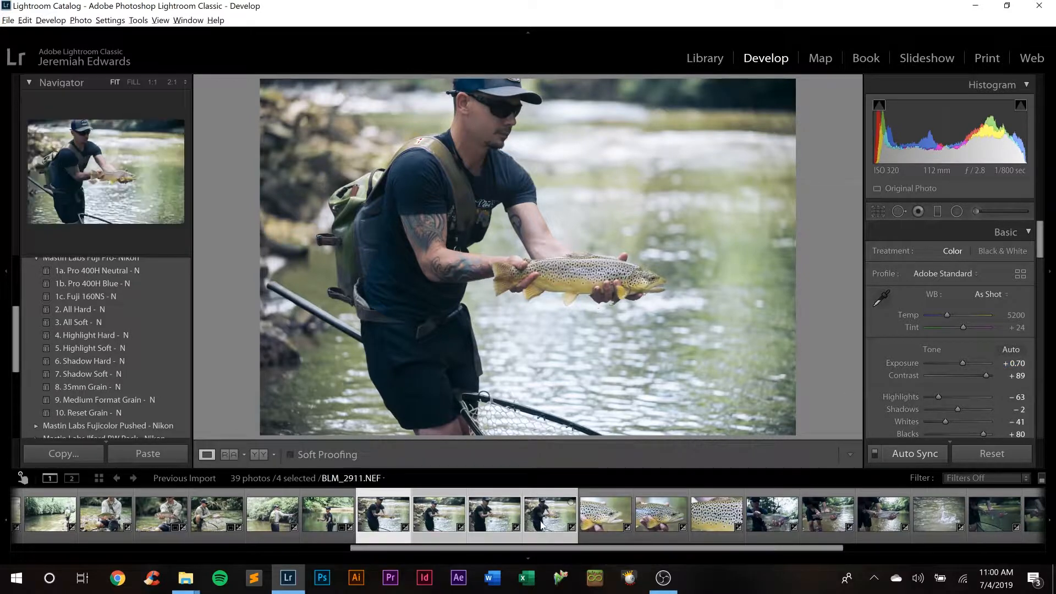
{"action": "left_click", "coordinate": [990, 294]}
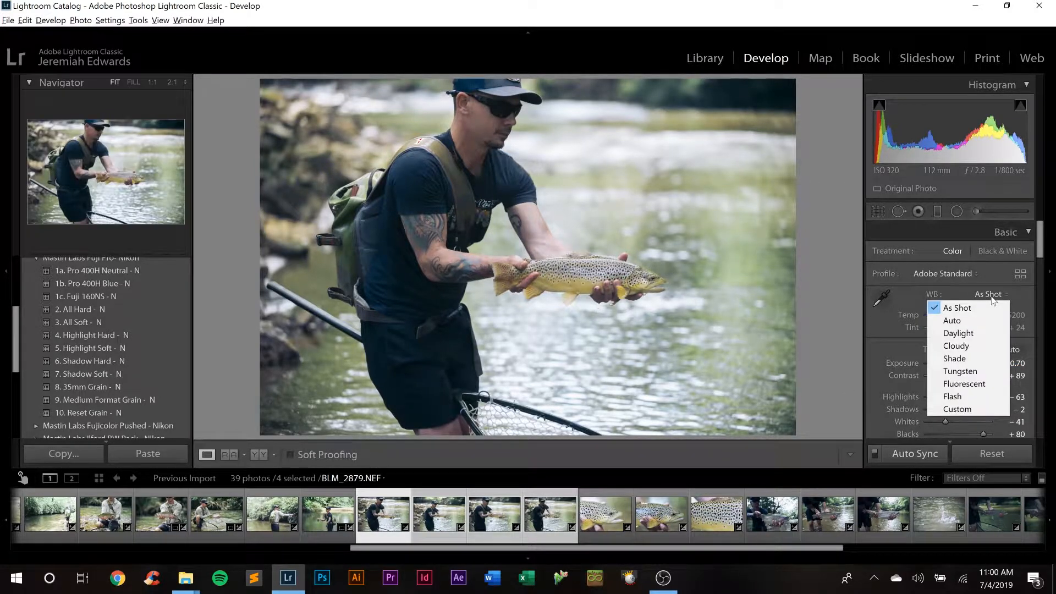
{"action": "left_click", "coordinate": [983, 320]}
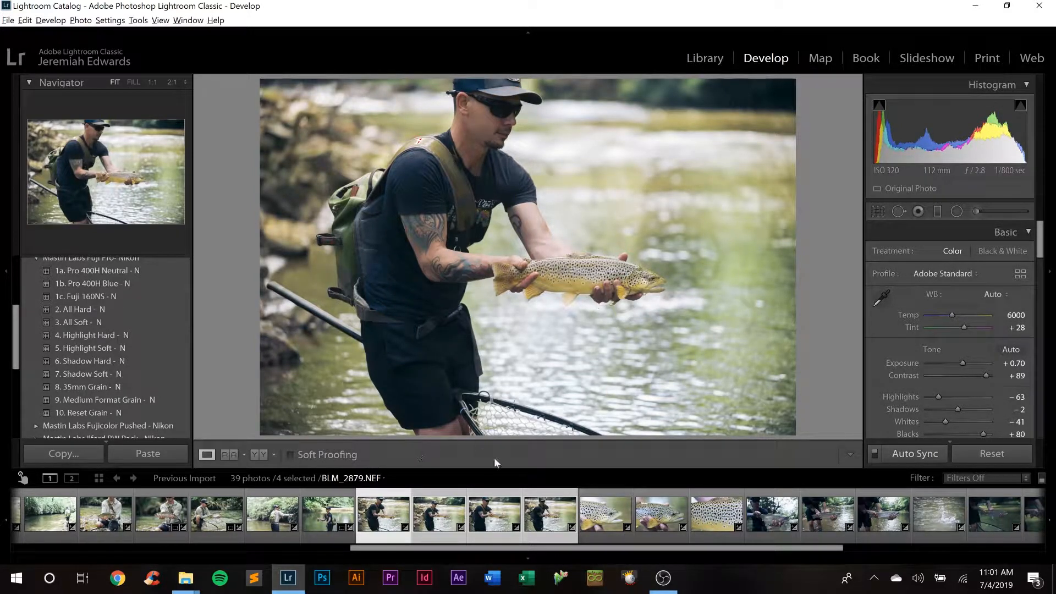
Review the three close-up brown trout photos starting at BLM_2927.NEF as one selection.
{"action": "left_click", "coordinate": [605, 514]}
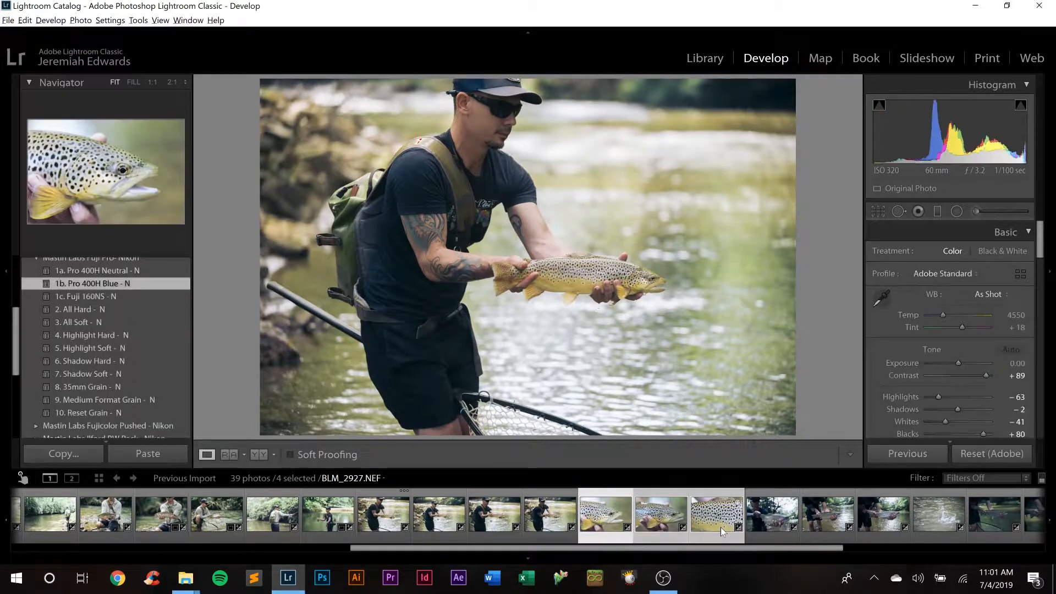
{"action": "left_click", "coordinate": [720, 527], "text": "shift"}
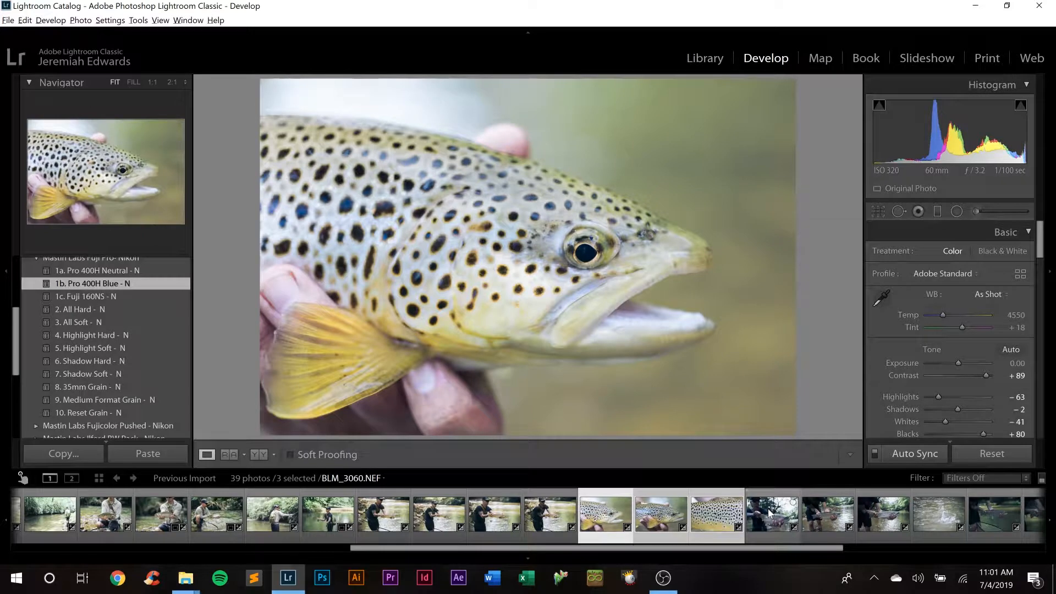
Set the white balance of the three rainbow trout photos starting at BLM_3033.NEF to Auto and their exposure to +0.50.
{"action": "left_click", "coordinate": [768, 508]}
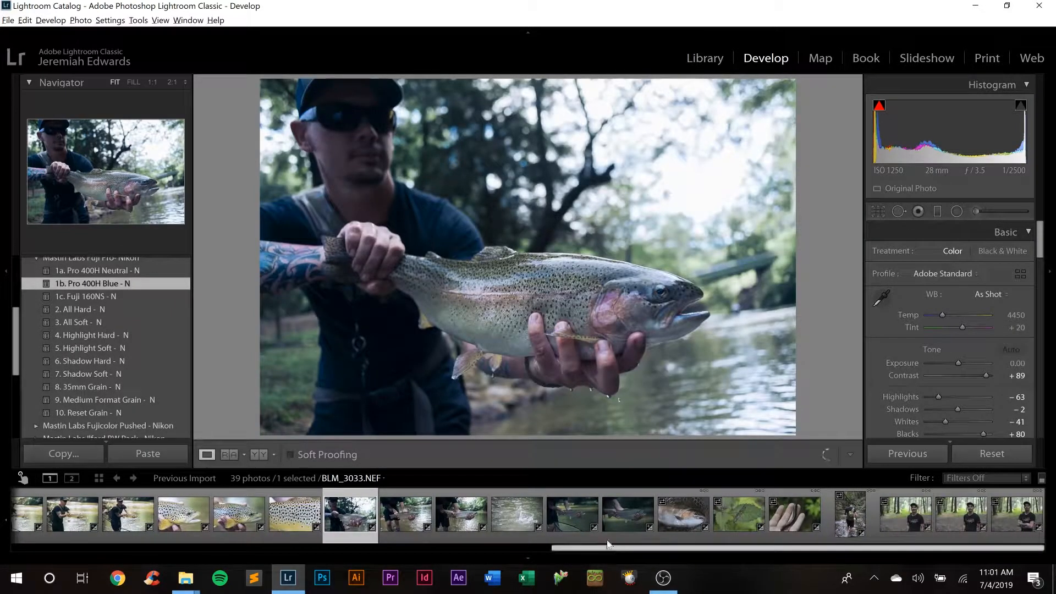
{"action": "left_click", "coordinate": [454, 523], "text": "shift"}
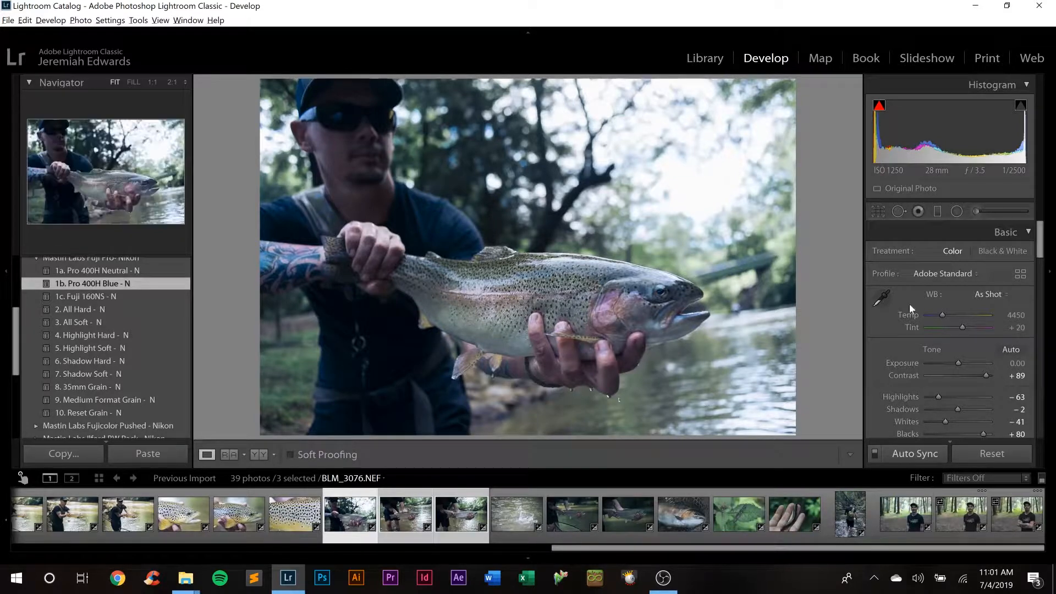
{"action": "left_click", "coordinate": [990, 296]}
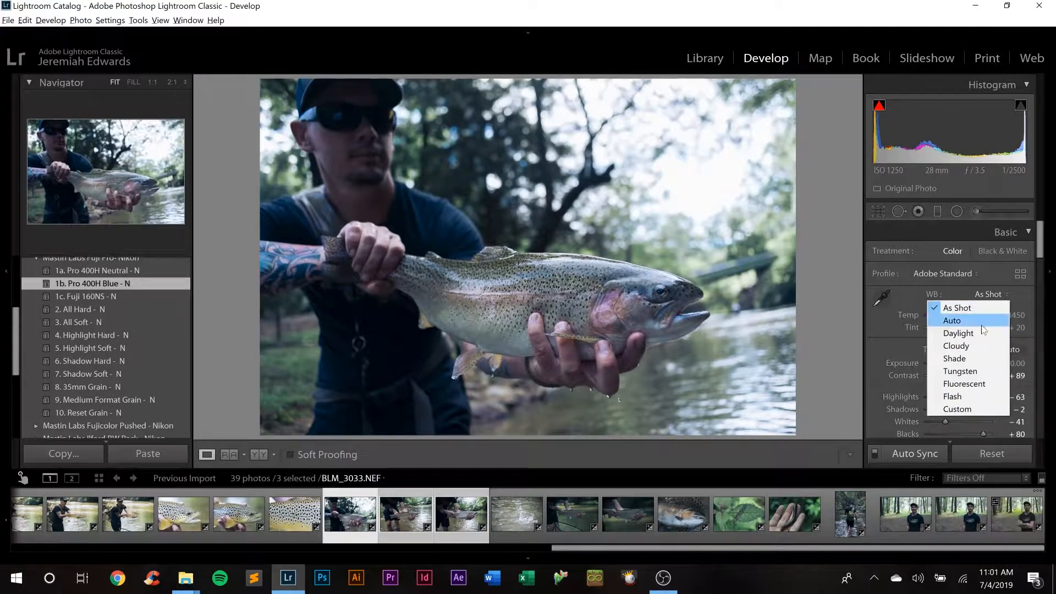
{"action": "left_click", "coordinate": [982, 322]}
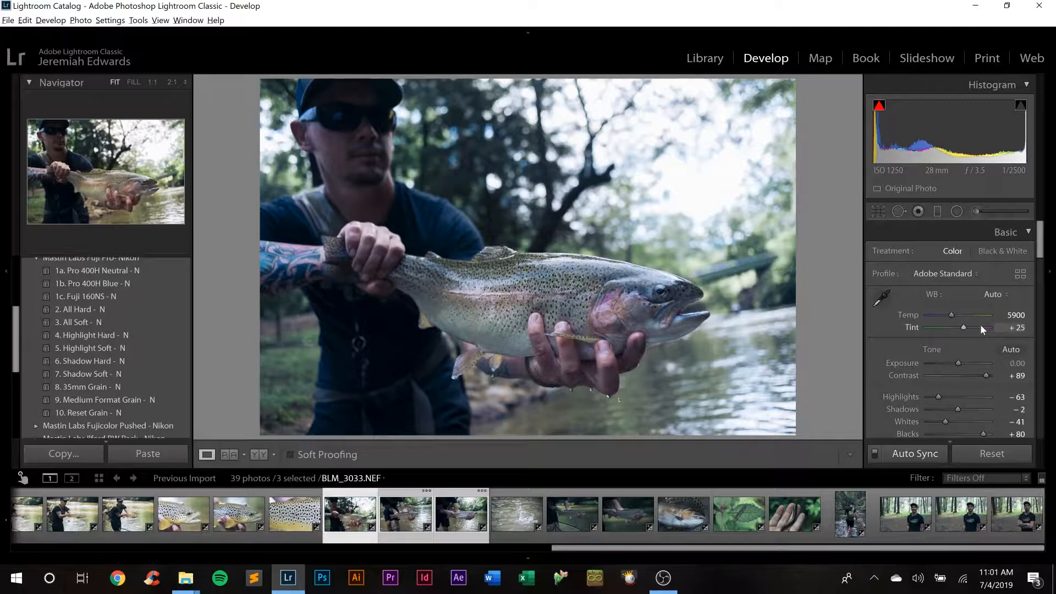
{"action": "left_click", "coordinate": [1015, 364]}
{"action": "key", "text": "Up"}
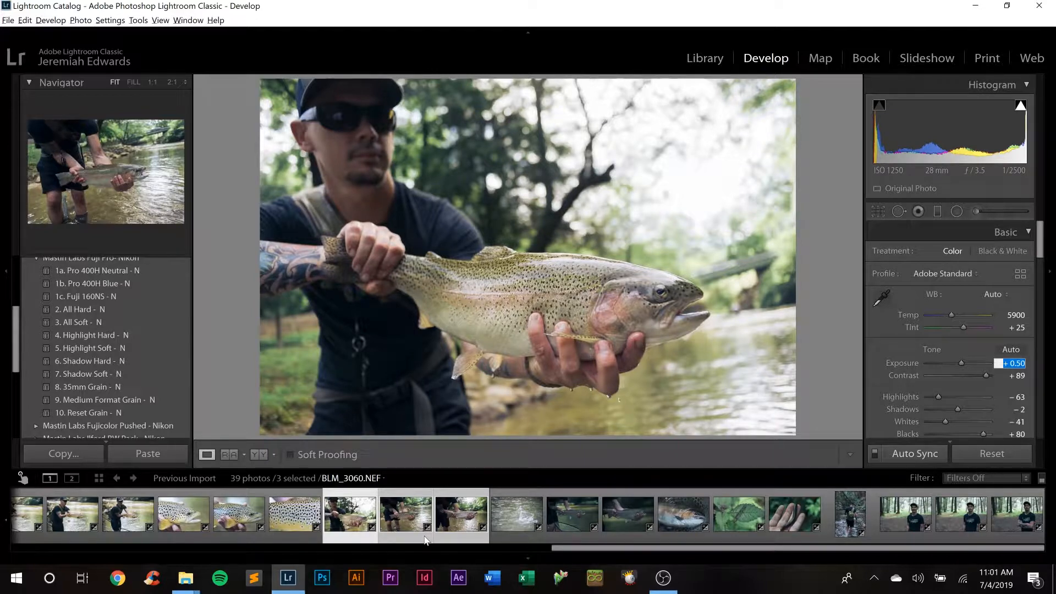
Straighten the rainbow trout photo BLM_3076.NEF clockwise to an angle of about 4.68.
{"action": "left_click", "coordinate": [477, 522]}
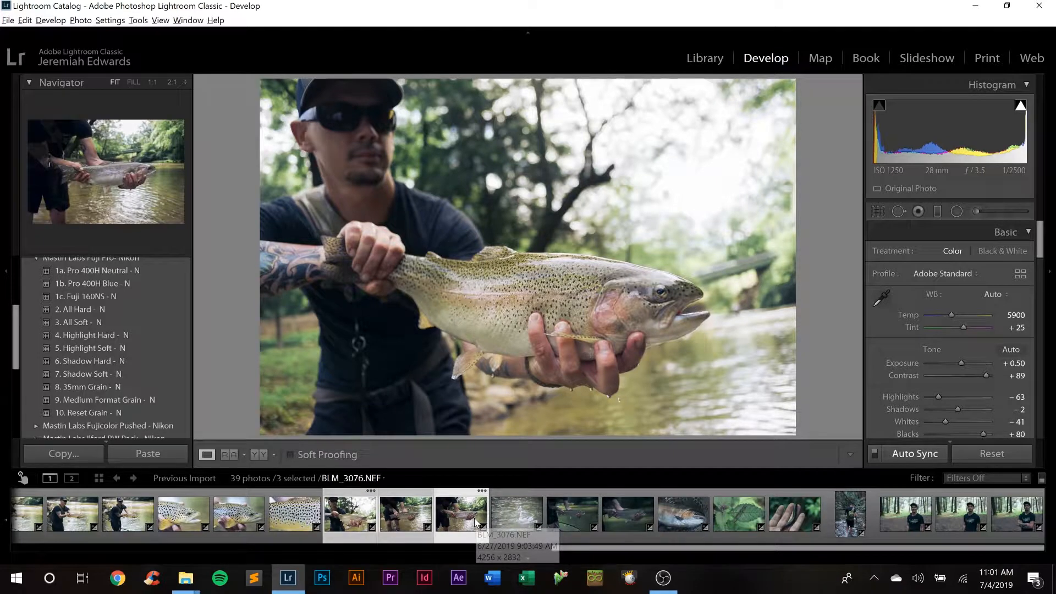
{"action": "left_click", "coordinate": [515, 516]}
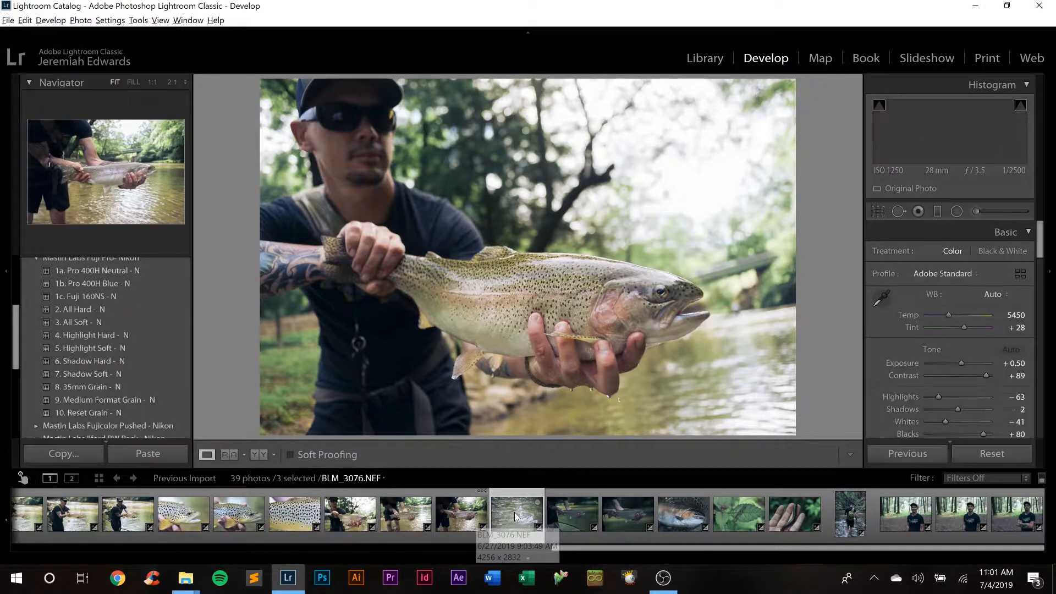
{"action": "left_click", "coordinate": [457, 521]}
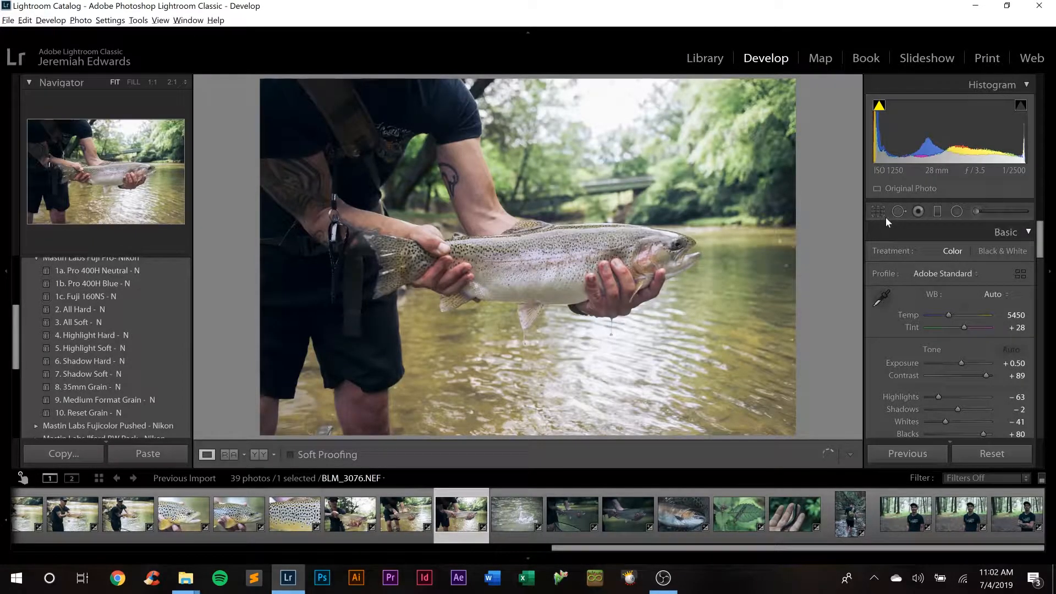
{"action": "left_click", "coordinate": [870, 208]}
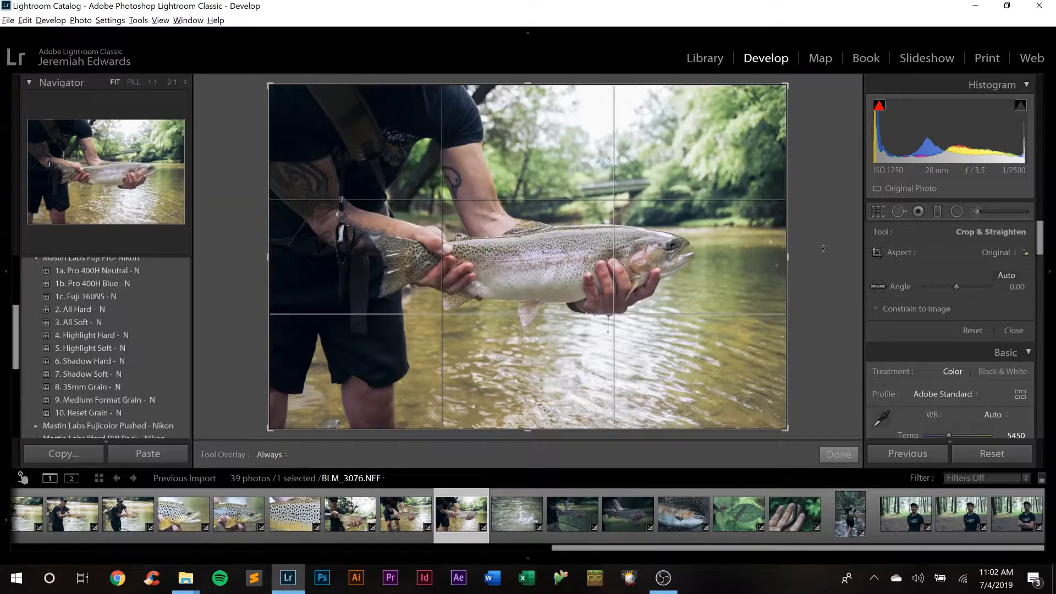
{"action": "left_click_drag", "start_coordinate": [823, 249], "coordinate": [830, 273]}
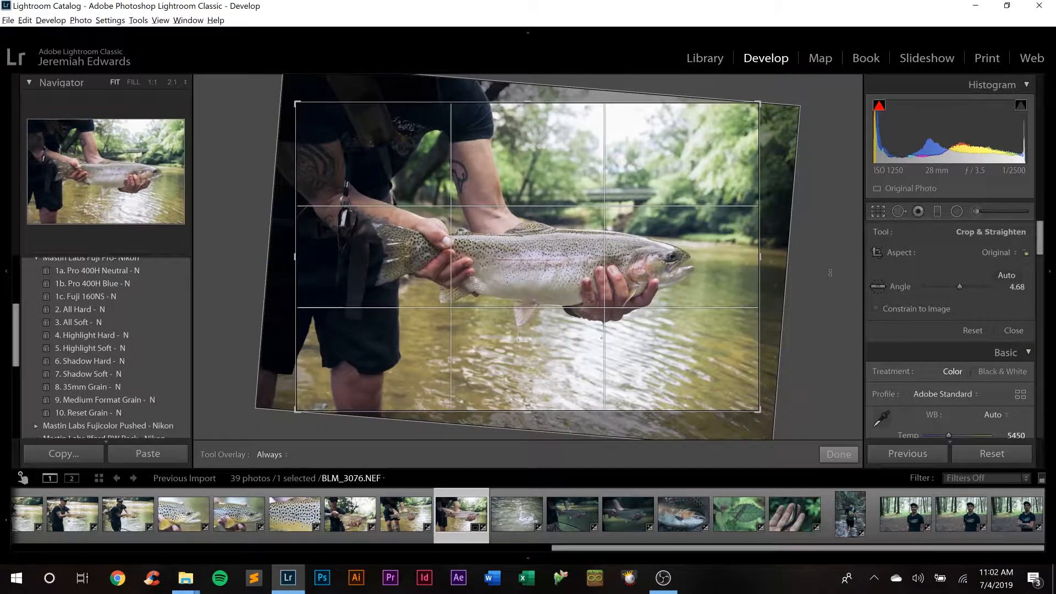
{"action": "key", "text": "Return"}
Straighten the rainbow trout photo BLM_3060.NEF by rotating its crop clockwise until the riverbank looks level.
{"action": "left_click", "coordinate": [384, 503]}
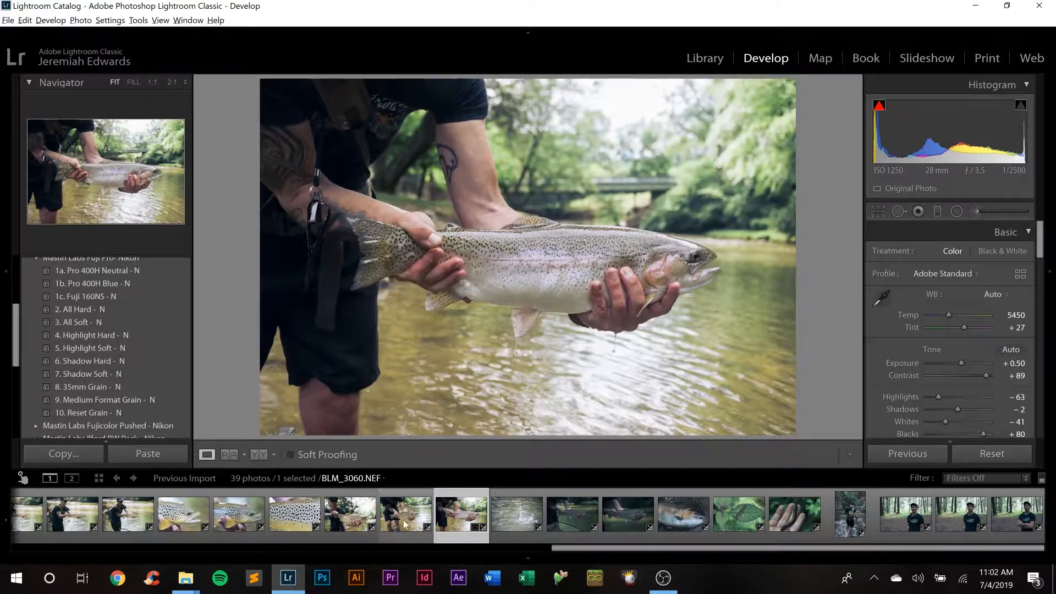
{"action": "left_click", "coordinate": [884, 210]}
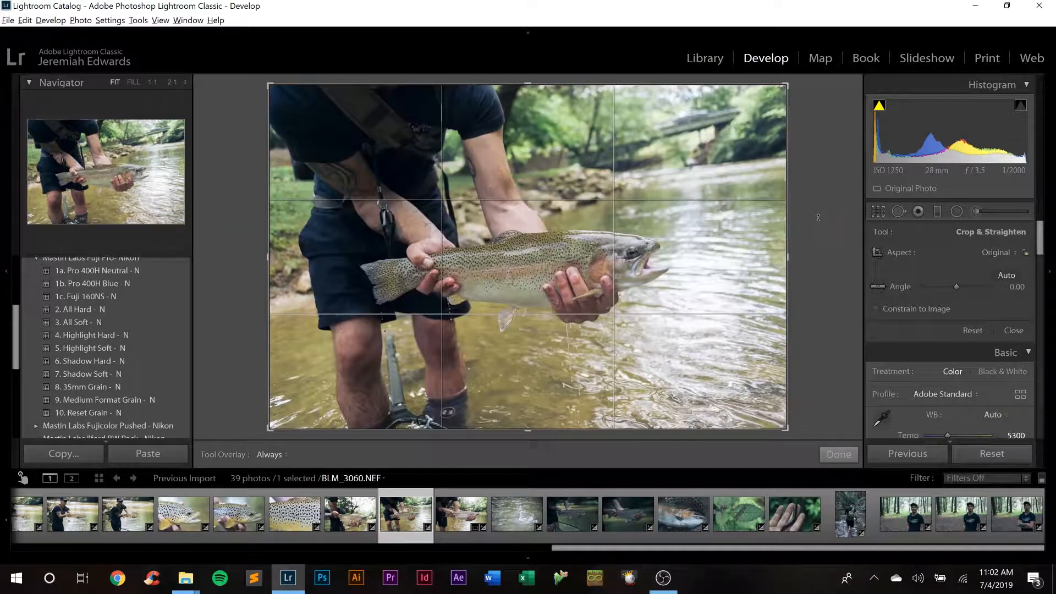
{"action": "left_click_drag", "start_coordinate": [818, 218], "coordinate": [846, 288]}
{"action": "key", "text": "Return"}
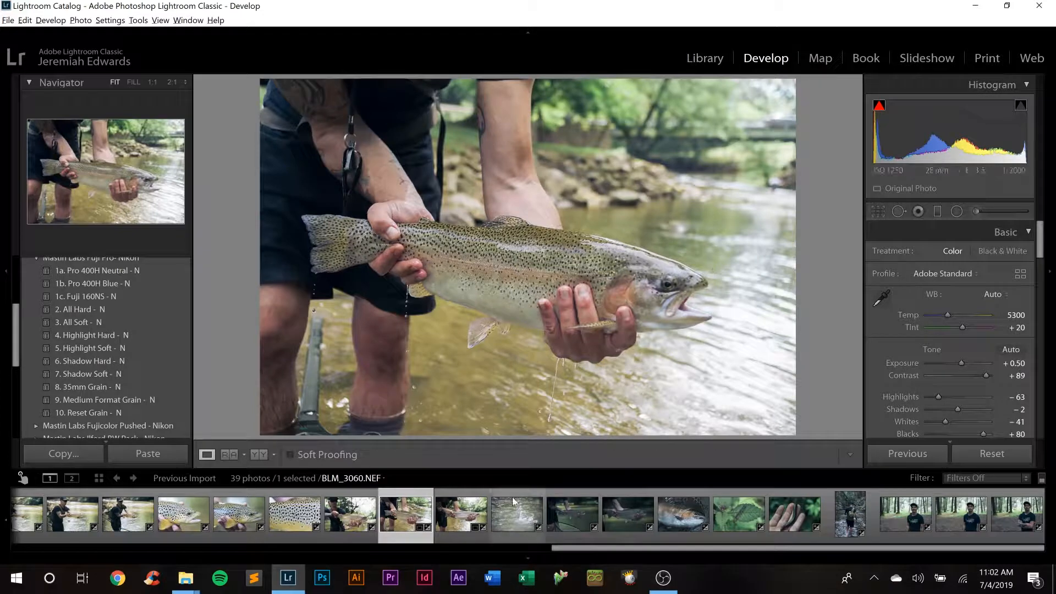
Set the exposure of the two dark trout photos BLM_3326.NEF and BLM_3330.NEF to +1.20.
{"action": "left_click", "coordinate": [531, 525]}
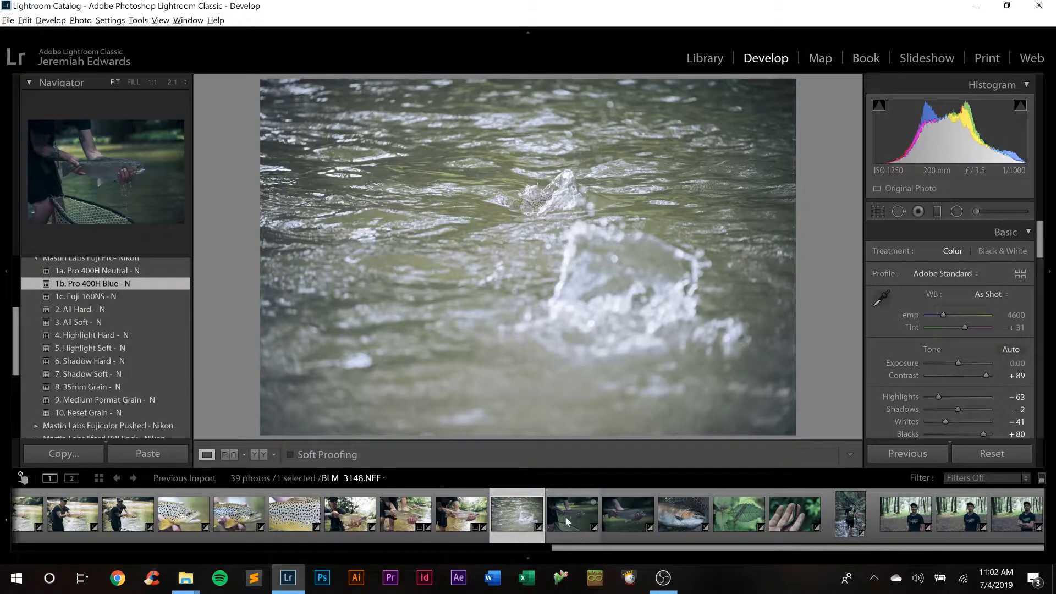
{"action": "left_click", "coordinate": [566, 516]}
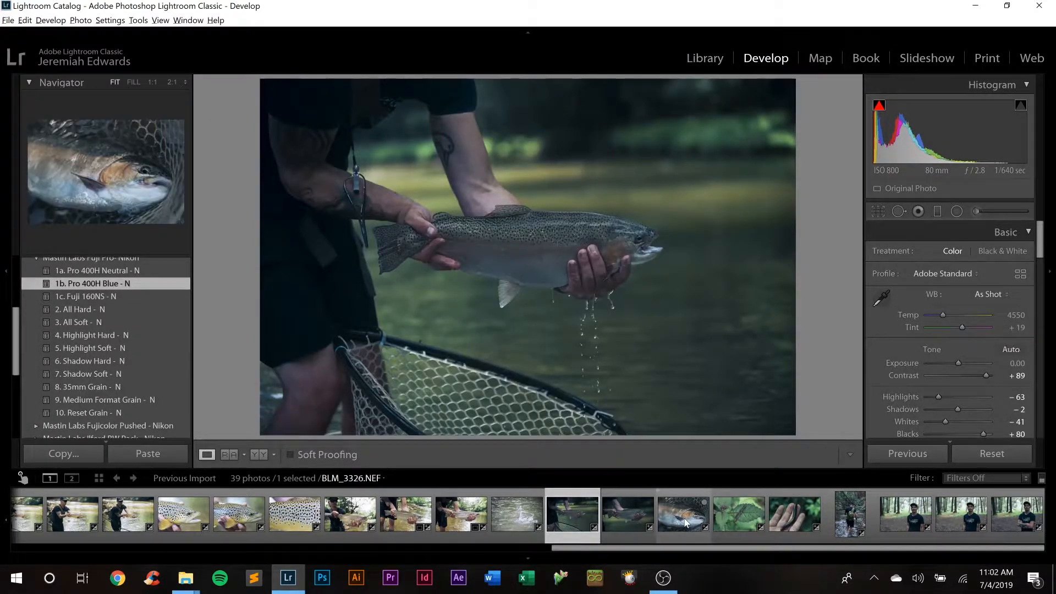
{"action": "left_click", "coordinate": [616, 523], "text": "ctrl"}
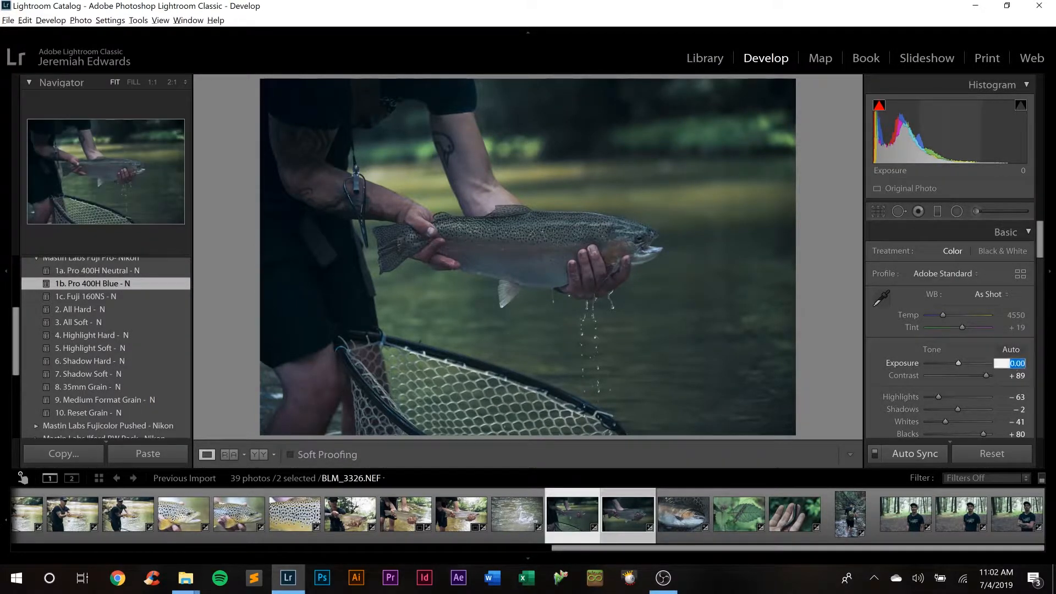
{"action": "type", "text": "0.8"}
{"action": "key", "text": "Return"}
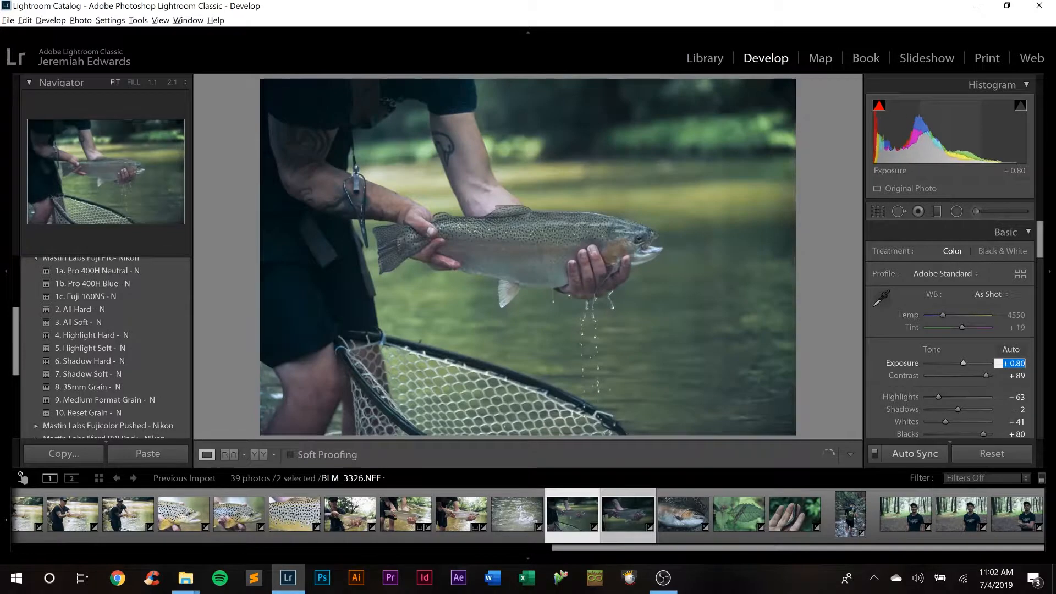
{"action": "type", "text": "1"}
{"action": "key", "text": "Return"}
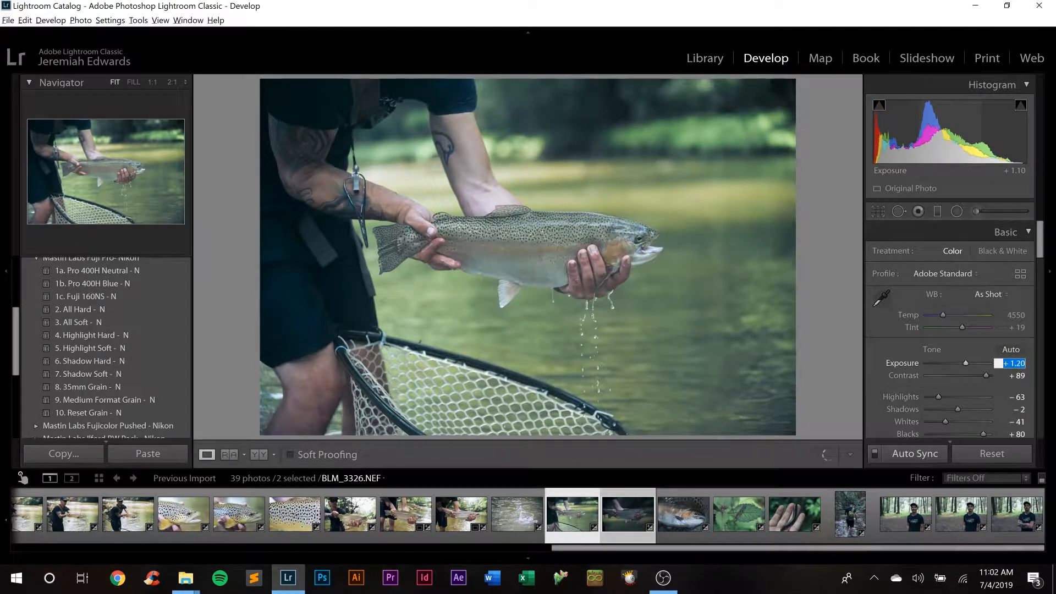
Set the white balance of the photos BLM_3326.NEF and BLM_3330.NEF to Auto, and warm their temperature to 5421.
{"action": "left_click", "coordinate": [1001, 296]}
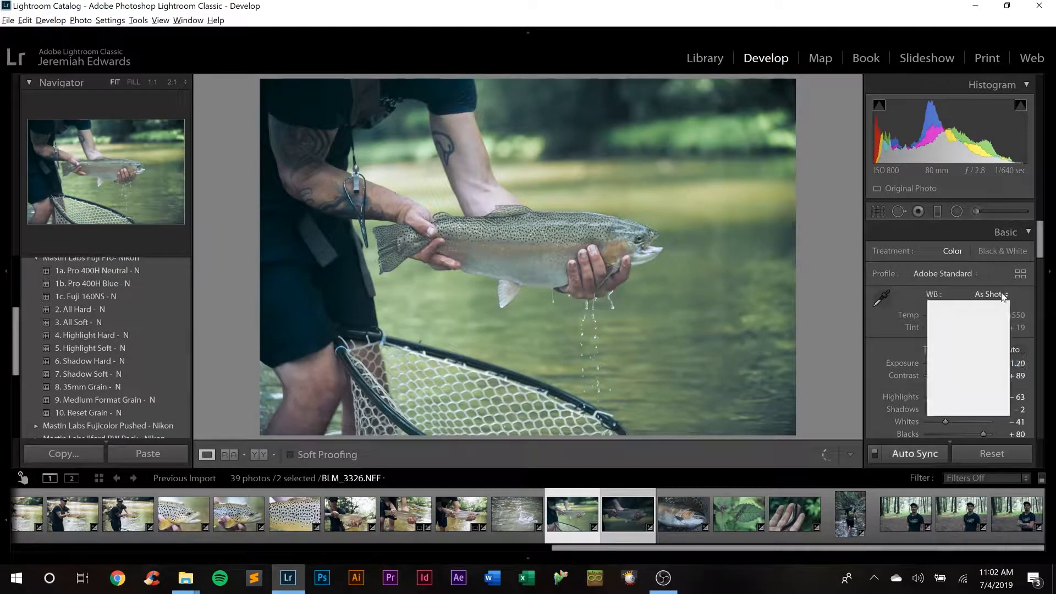
{"action": "left_click", "coordinate": [988, 316]}
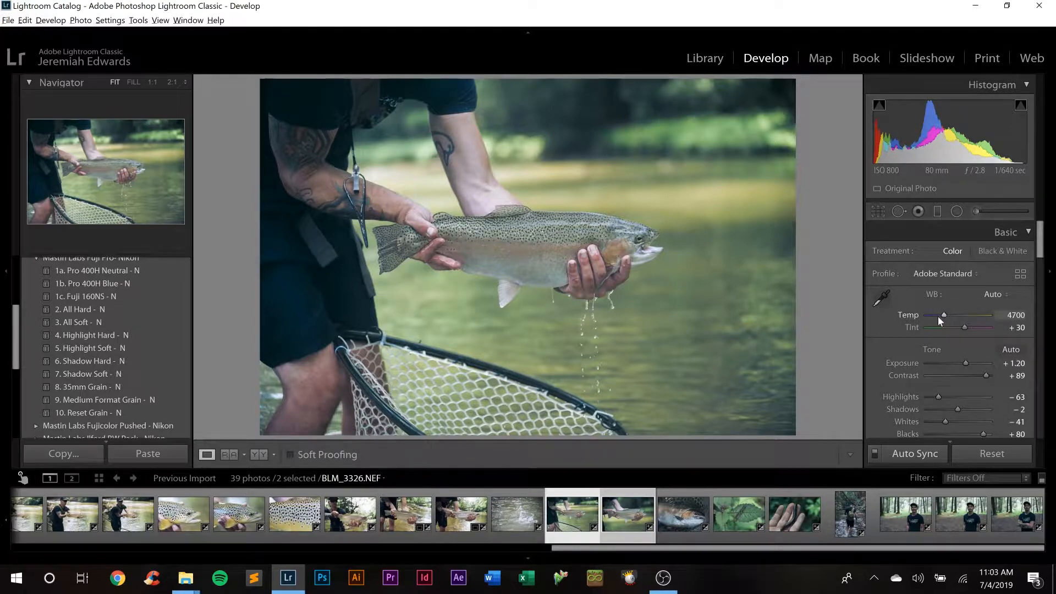
{"action": "left_click_drag", "start_coordinate": [942, 315], "coordinate": [946, 315]}
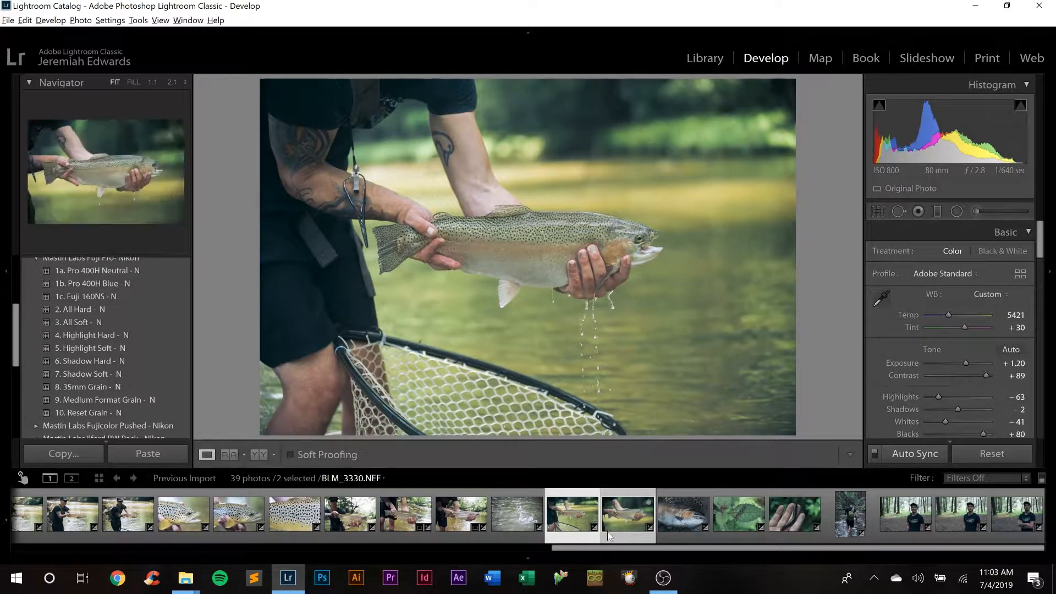
{"action": "left_click", "coordinate": [635, 518]}
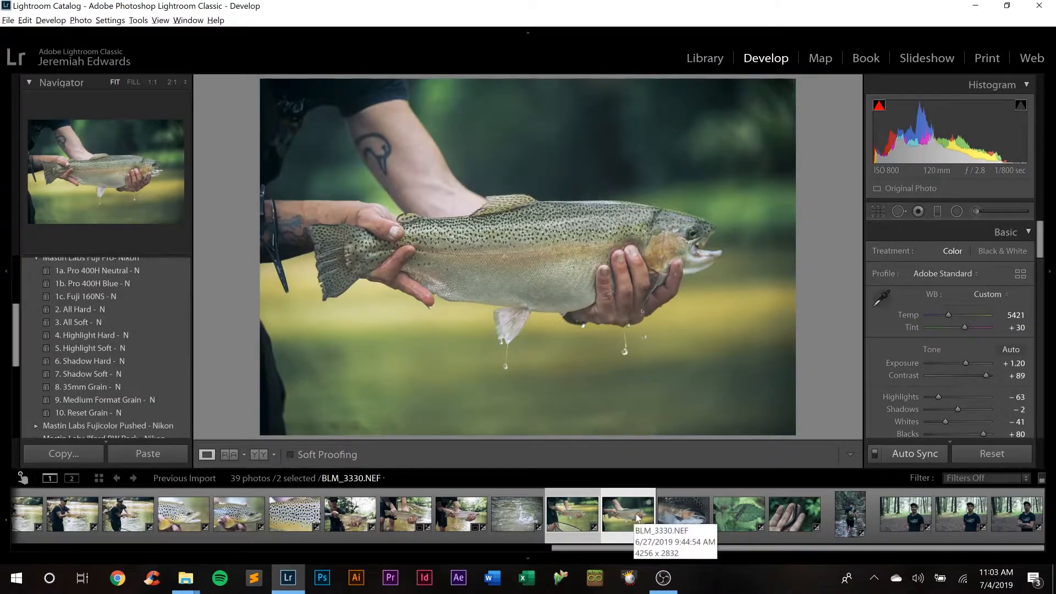
Set the exposure of the netted trout photo BLM_3344.NEF to +0.40 and its white balance to Auto.
{"action": "left_click", "coordinate": [684, 514]}
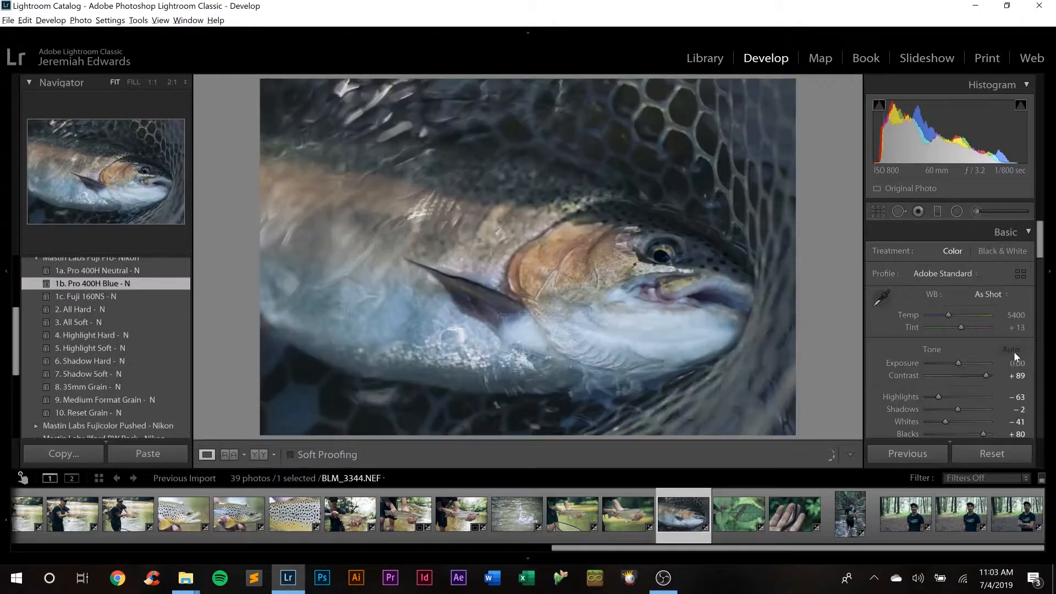
{"action": "left_click", "coordinate": [1012, 363]}
{"action": "key", "text": "Up"}
{"action": "key", "text": "Up"}
{"action": "key", "text": "Up"}
{"action": "key", "text": "Up"}
{"action": "key", "text": "Up"}
{"action": "key", "text": "Up"}
{"action": "key", "text": "Up"}
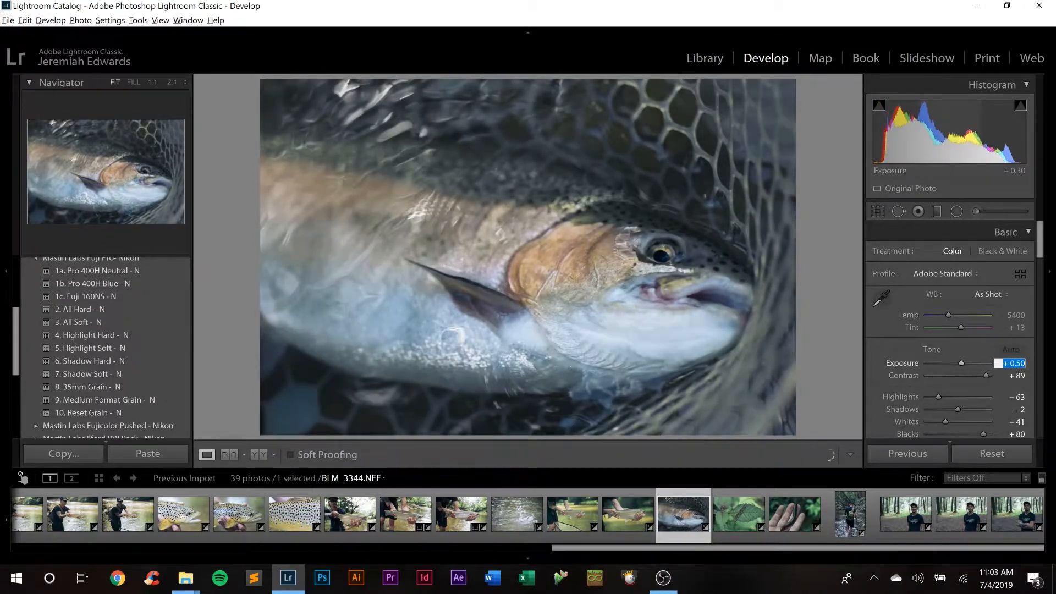
{"action": "key", "text": "Up"}
{"action": "key", "text": "Up"}
{"action": "key", "text": "Up"}
{"action": "key", "text": "Up"}
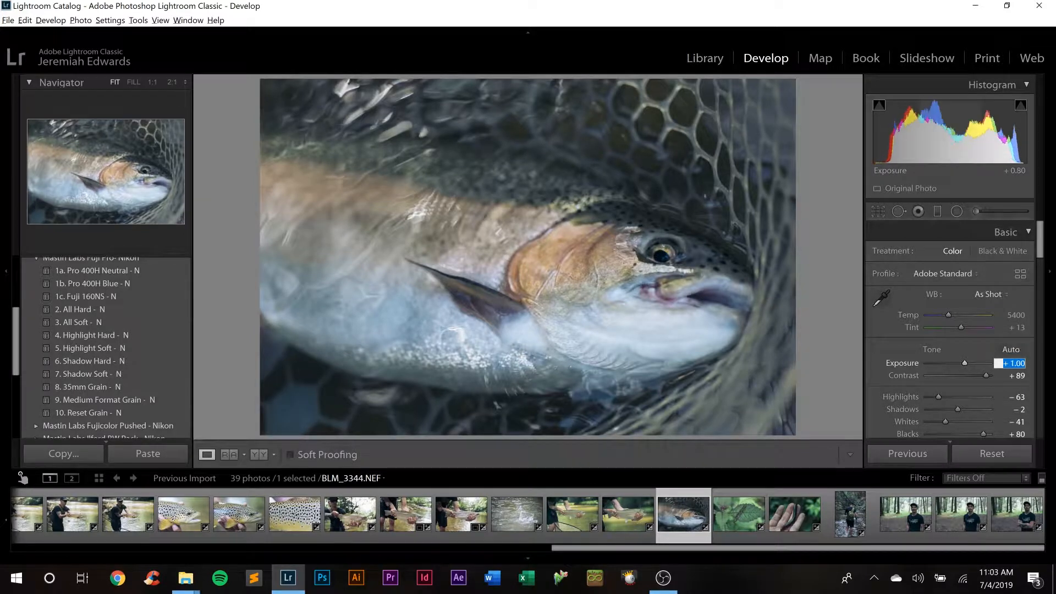
{"action": "key", "text": "Down"}
{"action": "key", "text": "Down"}
{"action": "key", "text": "Down"}
{"action": "key", "text": "Down"}
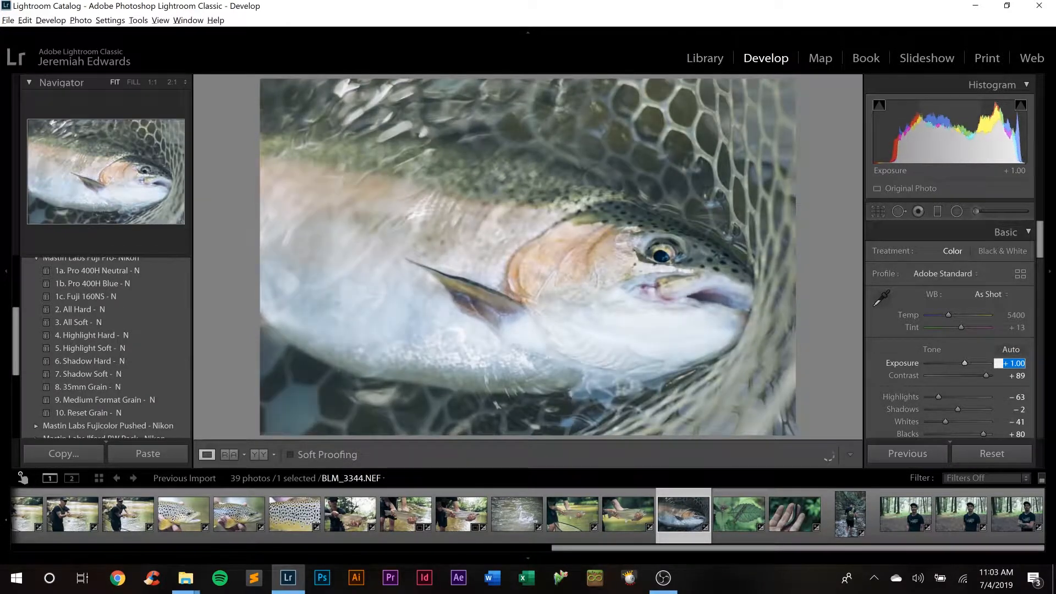
{"action": "key", "text": "Down"}
{"action": "key", "text": "Down"}
{"action": "key", "text": "Down"}
{"action": "key", "text": "Down"}
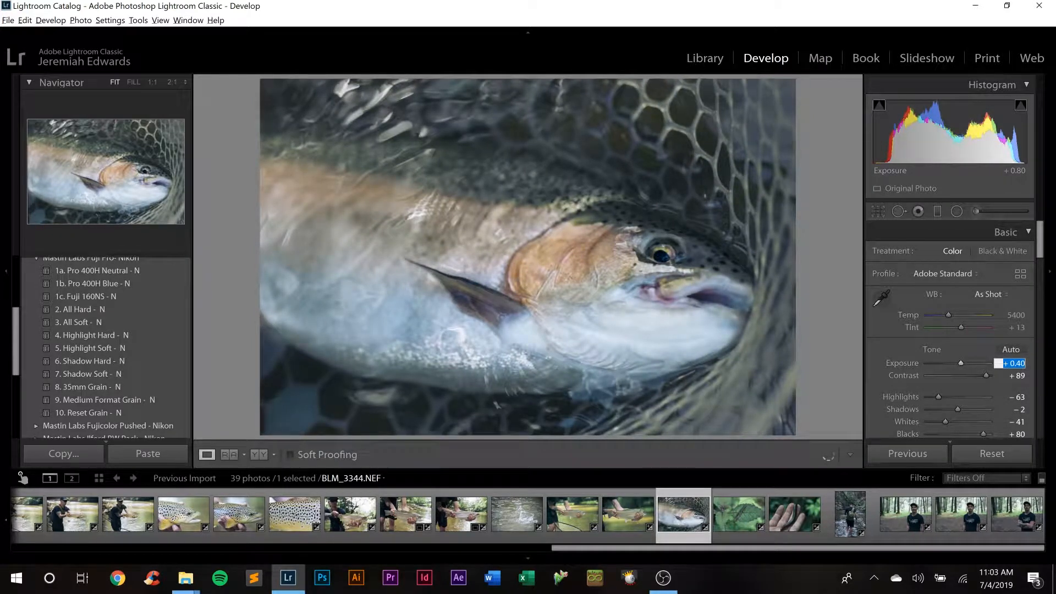
{"action": "key", "text": "Return"}
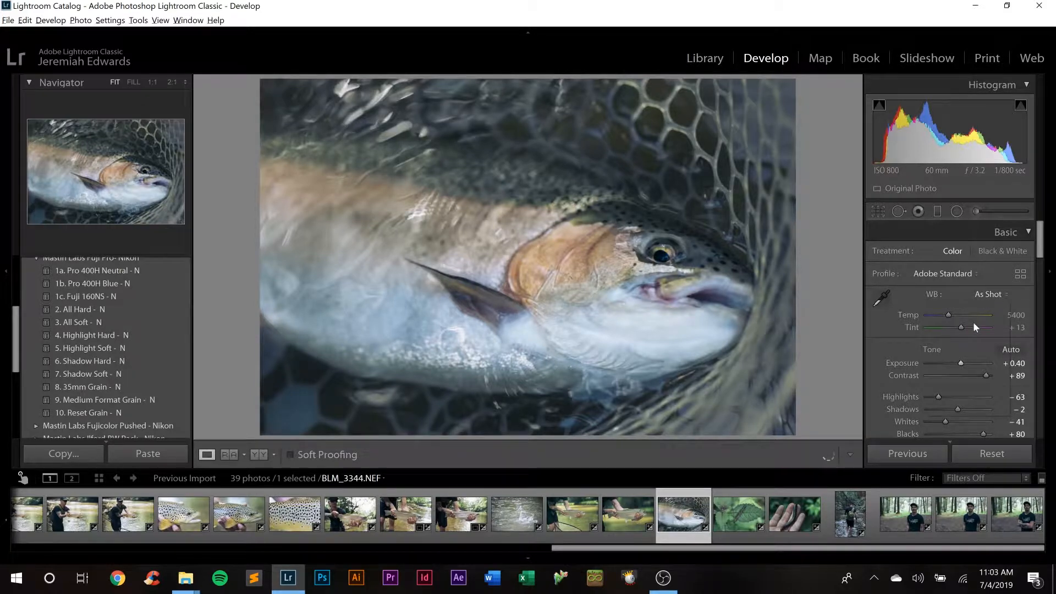
{"action": "left_click", "coordinate": [990, 294]}
{"action": "left_click", "coordinate": [973, 321]}
Set the exposure of the vertical stream-wading photo BLM_3399.NEF to +0.70.
{"action": "left_click", "coordinate": [723, 513]}
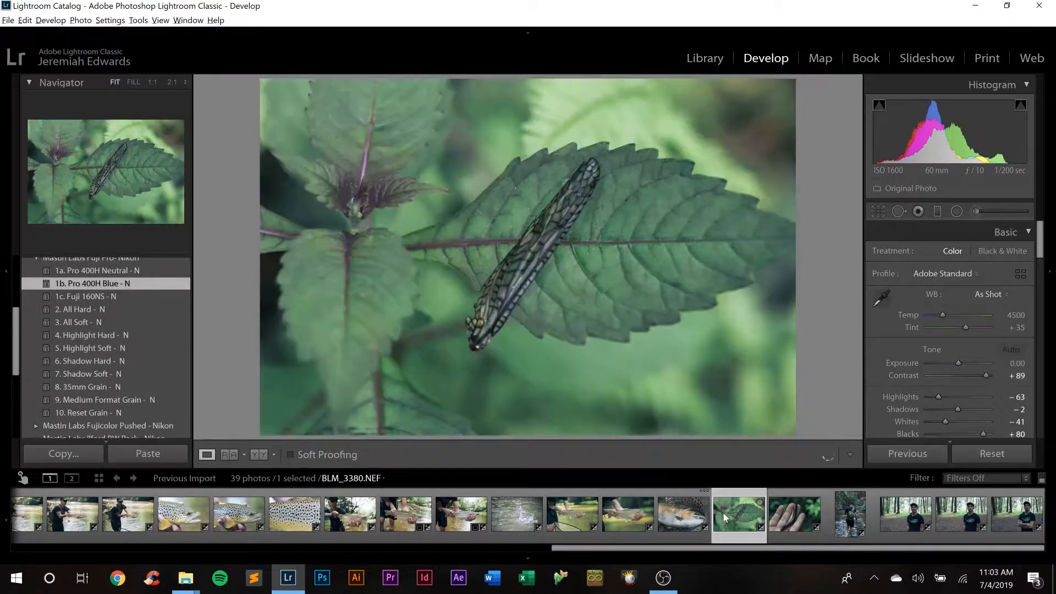
{"action": "left_click", "coordinate": [770, 524]}
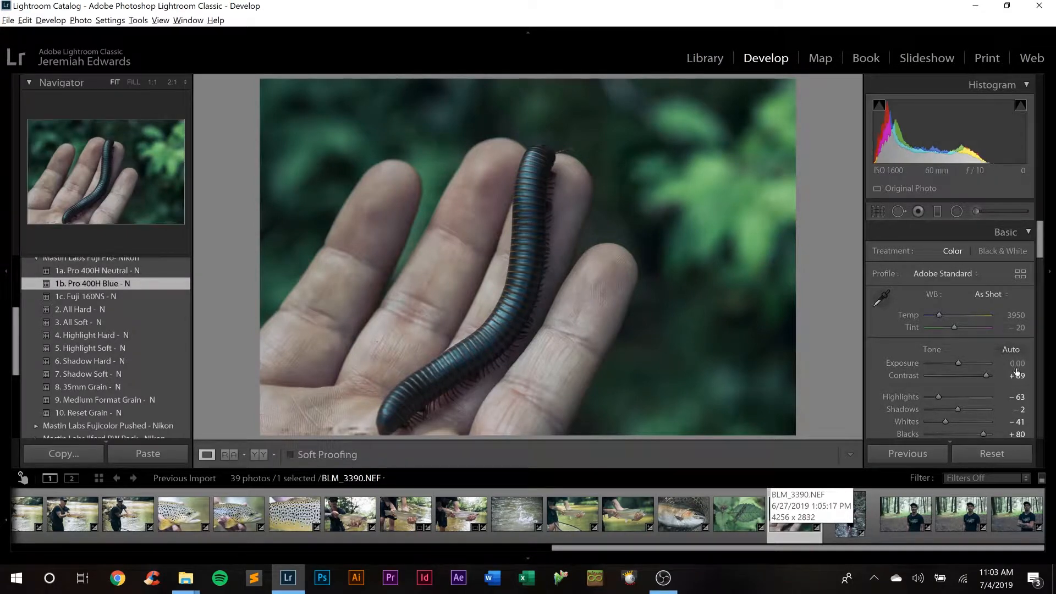
{"action": "left_click", "coordinate": [848, 530]}
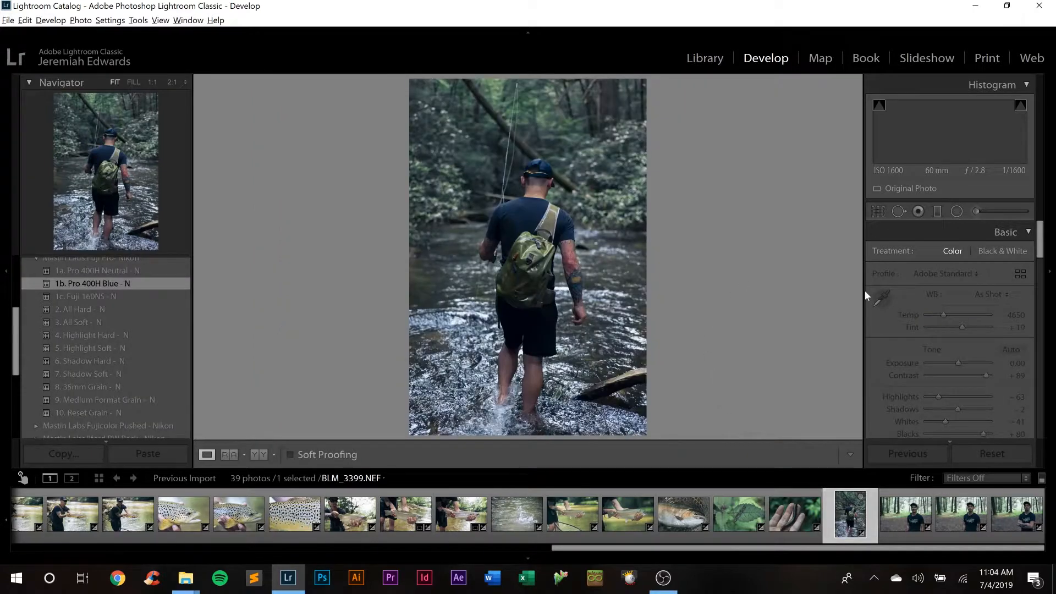
{"action": "left_click", "coordinate": [1016, 363]}
{"action": "key", "text": "Up"}
{"action": "key", "text": "Up"}
{"action": "key", "text": "Up"}
{"action": "key", "text": "Up"}
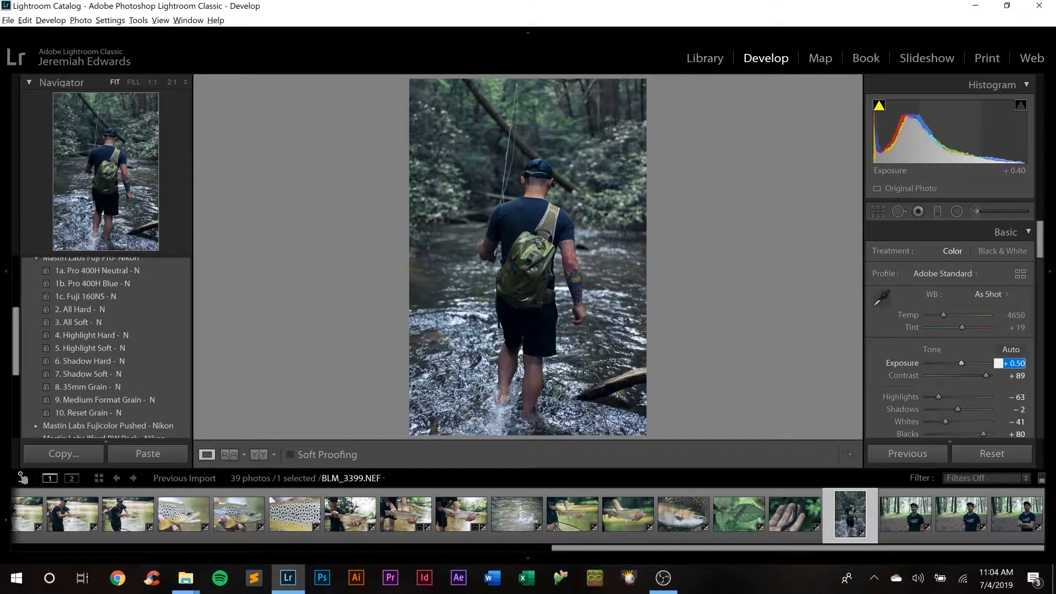
{"action": "key", "text": "Up"}
{"action": "key", "text": "Up"}
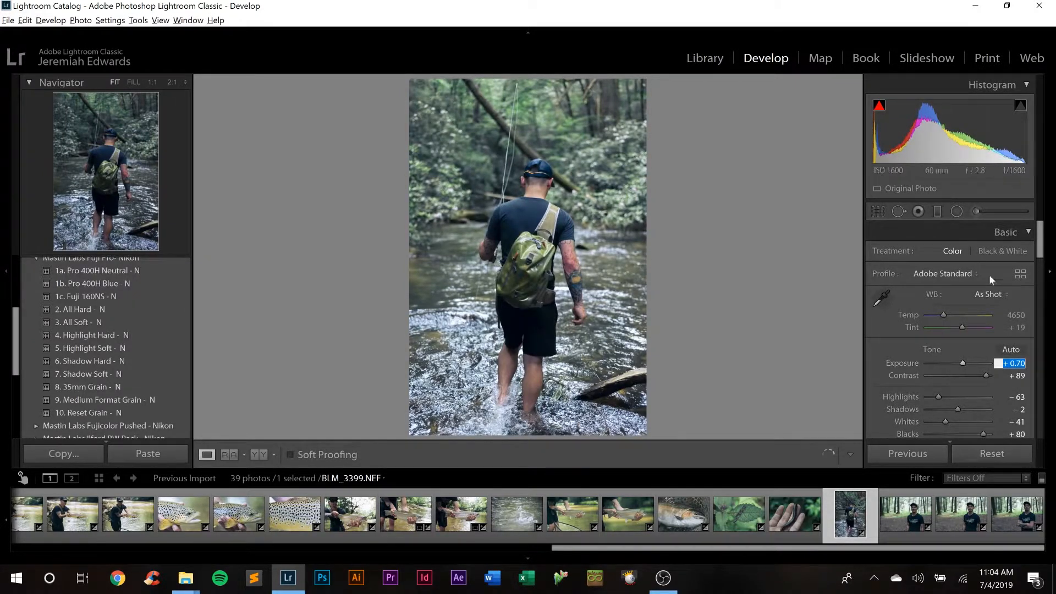
Set the white balance of the stream-wading photo BLM_3399.NEF to Auto, and cool its temperature to 5158.
{"action": "left_click", "coordinate": [985, 301]}
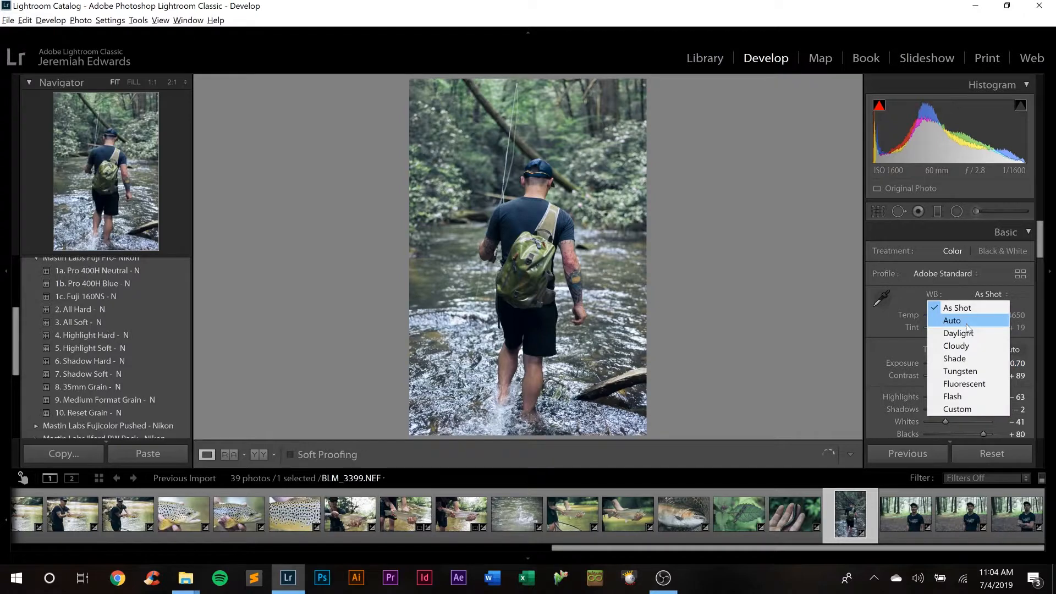
{"action": "left_click", "coordinate": [966, 324]}
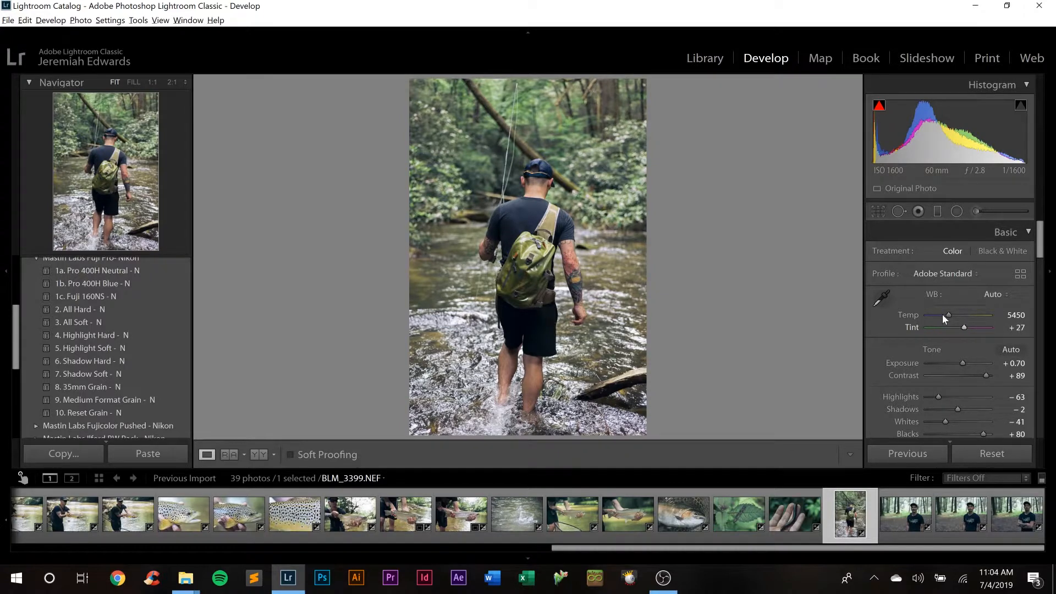
{"action": "left_click_drag", "start_coordinate": [947, 314], "coordinate": [946, 316]}
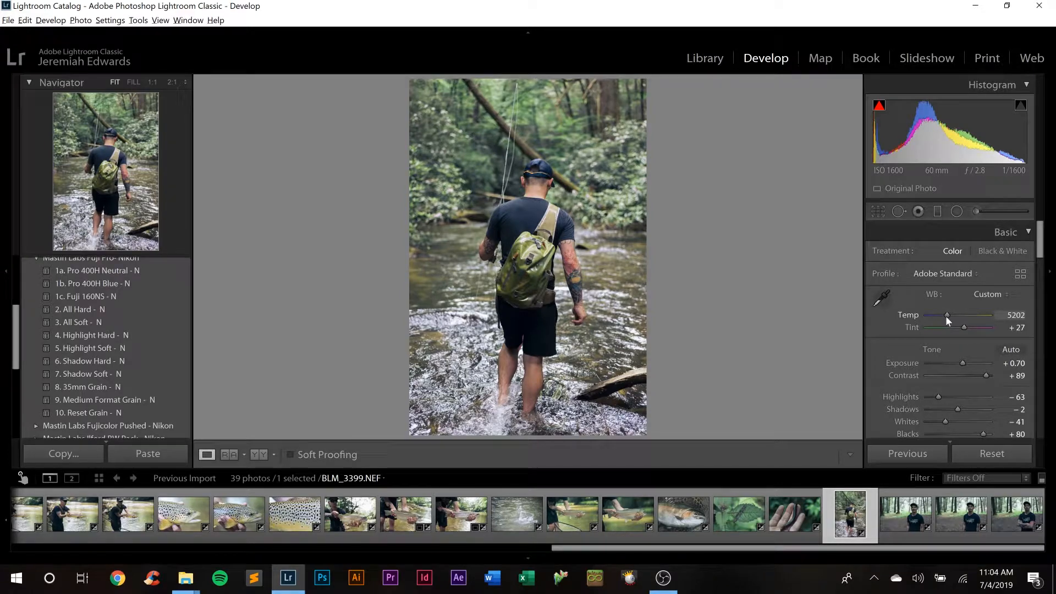
{"action": "left_click_drag", "start_coordinate": [946, 317], "coordinate": [945, 317]}
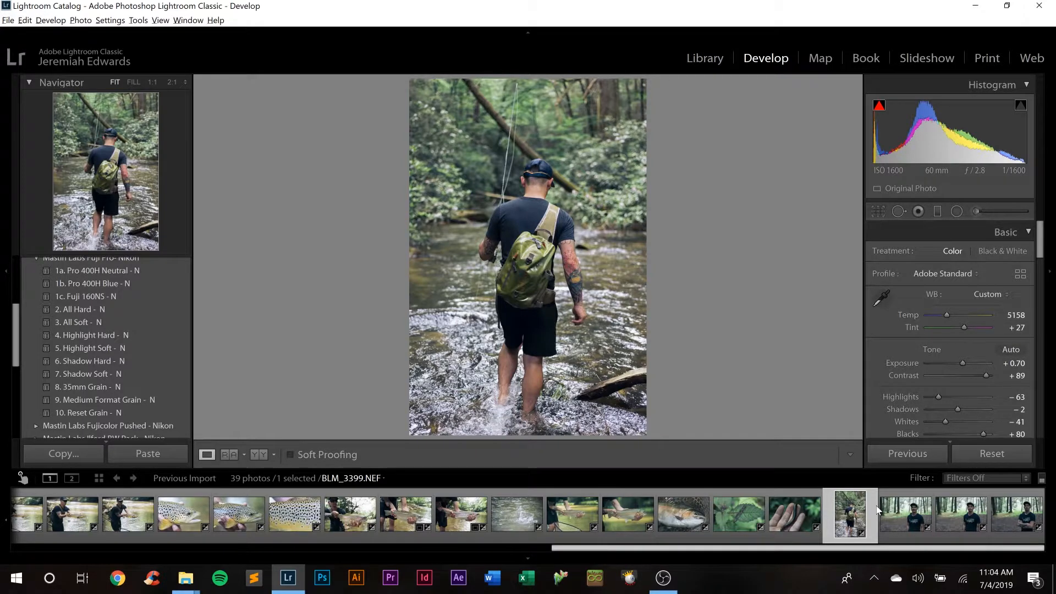
Set the exposure of the last three forest portraits, starting with BLM_3408.NEF, to +1.20 in one synced edit.
{"action": "left_click", "coordinate": [896, 516]}
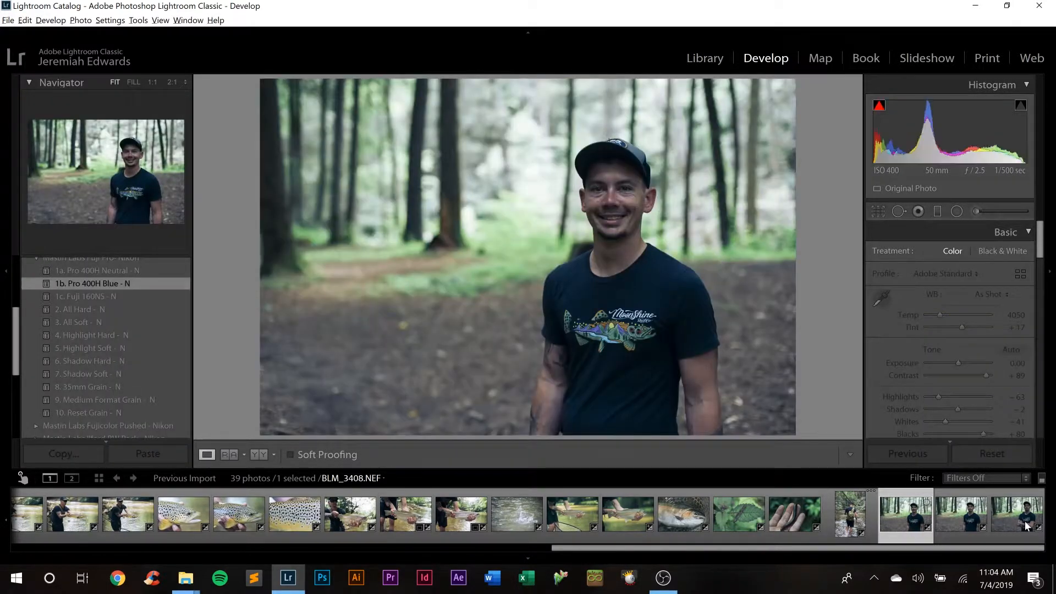
{"action": "left_click", "coordinate": [1027, 525], "text": "shift"}
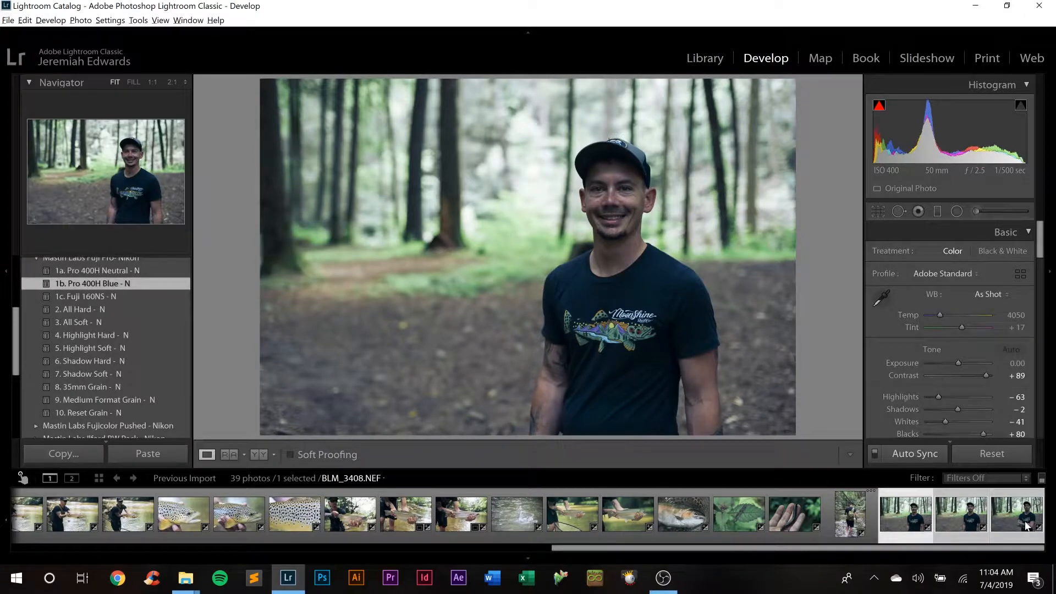
{"action": "left_click_drag", "start_coordinate": [1009, 361], "coordinate": [1015, 363]}
{"action": "left_click", "coordinate": [1015, 363]}
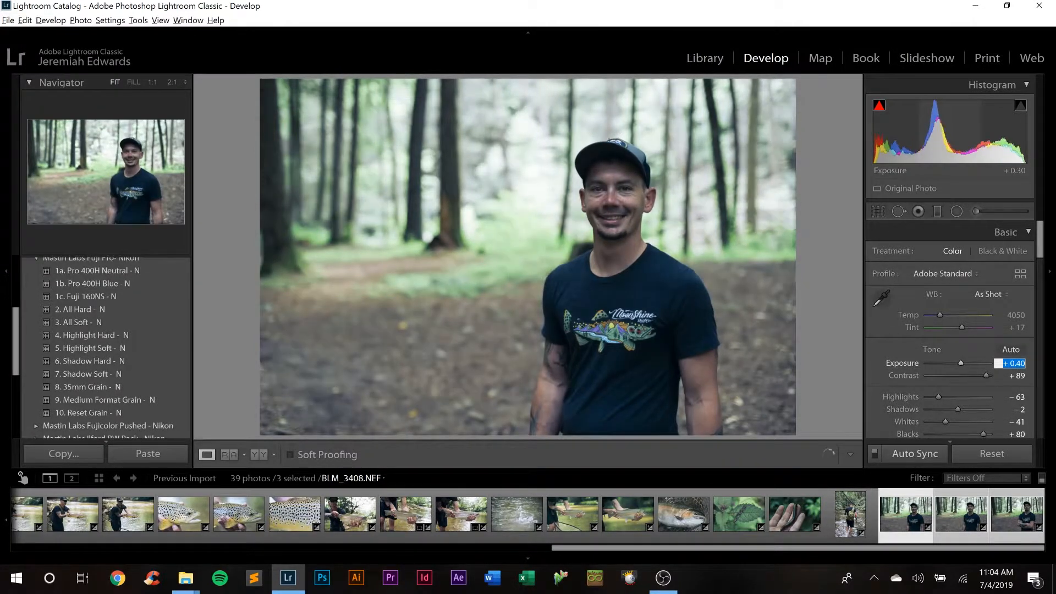
{"action": "key", "text": "Up"}
{"action": "key", "text": "Up"}
{"action": "key", "text": "Up"}
{"action": "key", "text": "Up"}
{"action": "key", "text": "Up"}
{"action": "key", "text": "Up"}
{"action": "key", "text": "Up"}
{"action": "key", "text": "Up"}
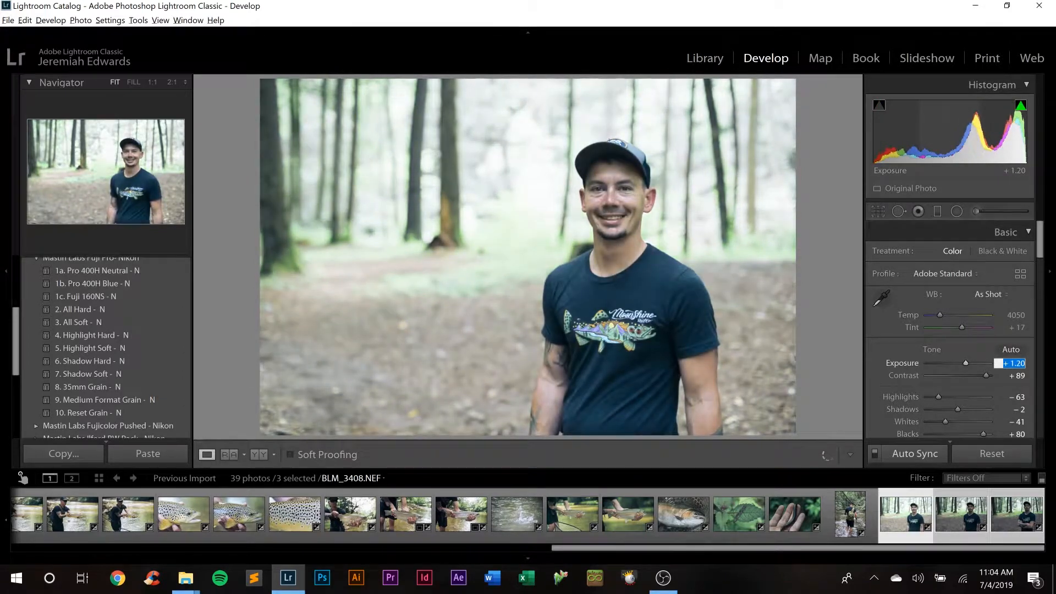
Set the white balance of the three forest portraits to Auto, and open the crossed-arms portrait to check it.
{"action": "left_click", "coordinate": [984, 296]}
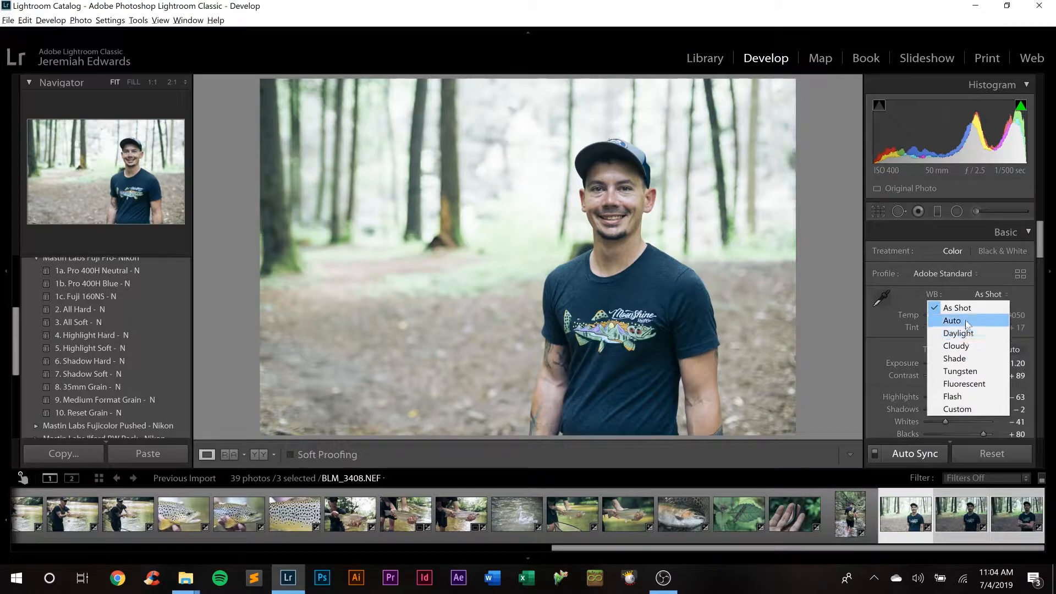
{"action": "left_click", "coordinate": [965, 319]}
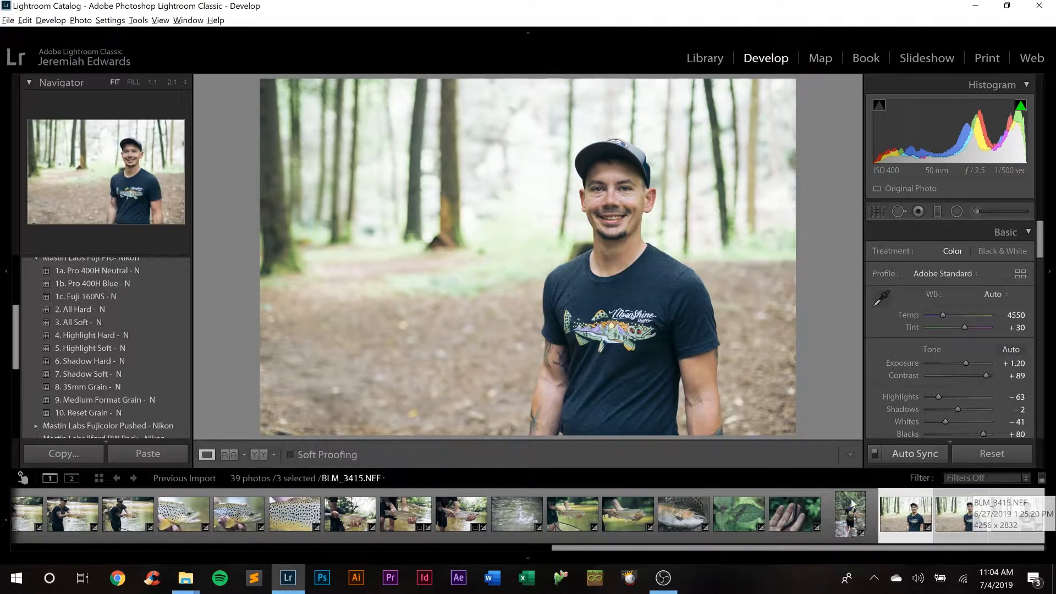
{"action": "left_click", "coordinate": [857, 525]}
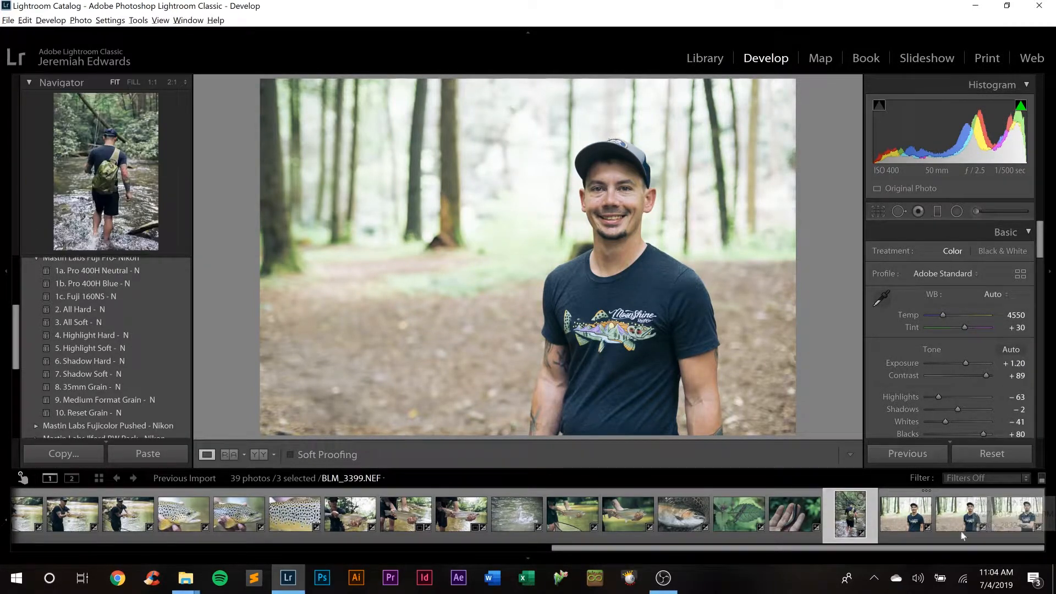
{"action": "left_click", "coordinate": [1015, 516]}
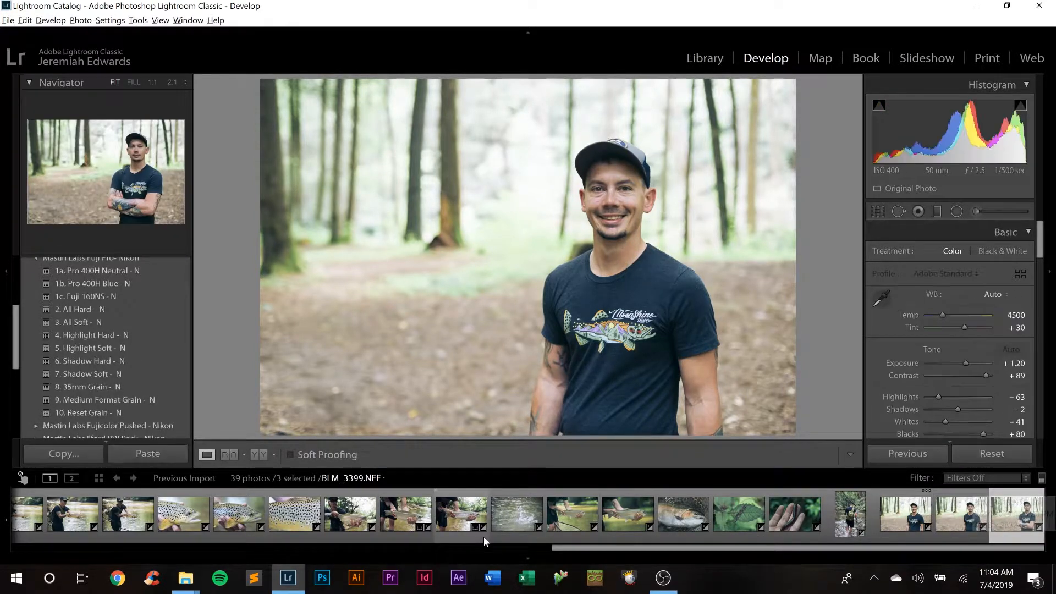
Select all photos in the filmstrip, with the first photo BLM_2672.NEF as the active one.
{"action": "left_click_drag", "start_coordinate": [557, 550], "coordinate": [182, 549]}
{"action": "left_click_drag", "start_coordinate": [21, 570], "coordinate": [18, 547]}
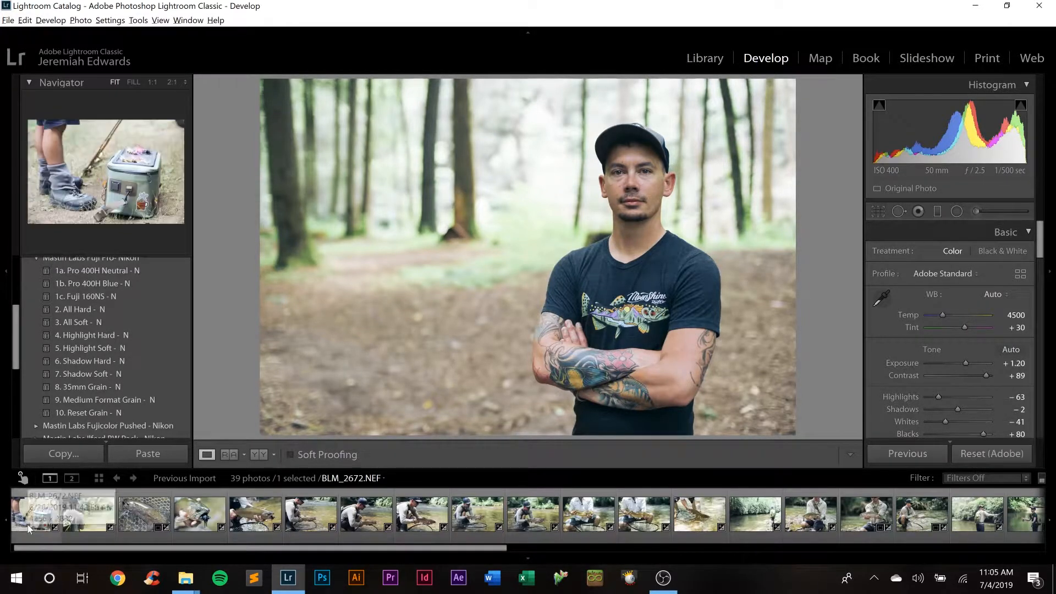
{"action": "key", "text": "ctrl+a"}
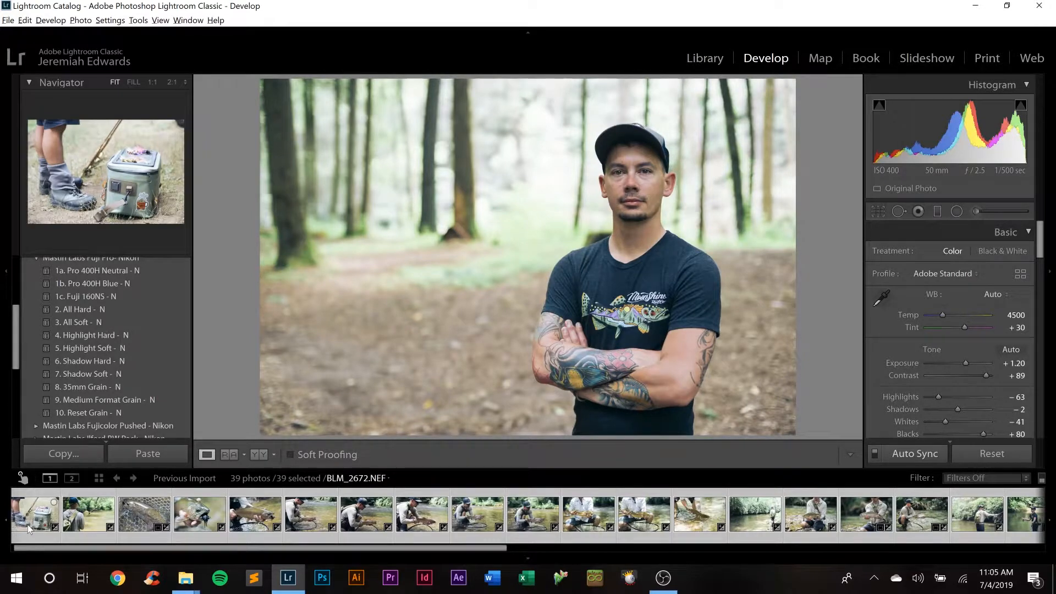
Start exporting the selected photos, and set the custom file name text to DM_GA_fly.
{"action": "key", "text": "shift"}
{"action": "key", "text": "ctrl+shift+e"}
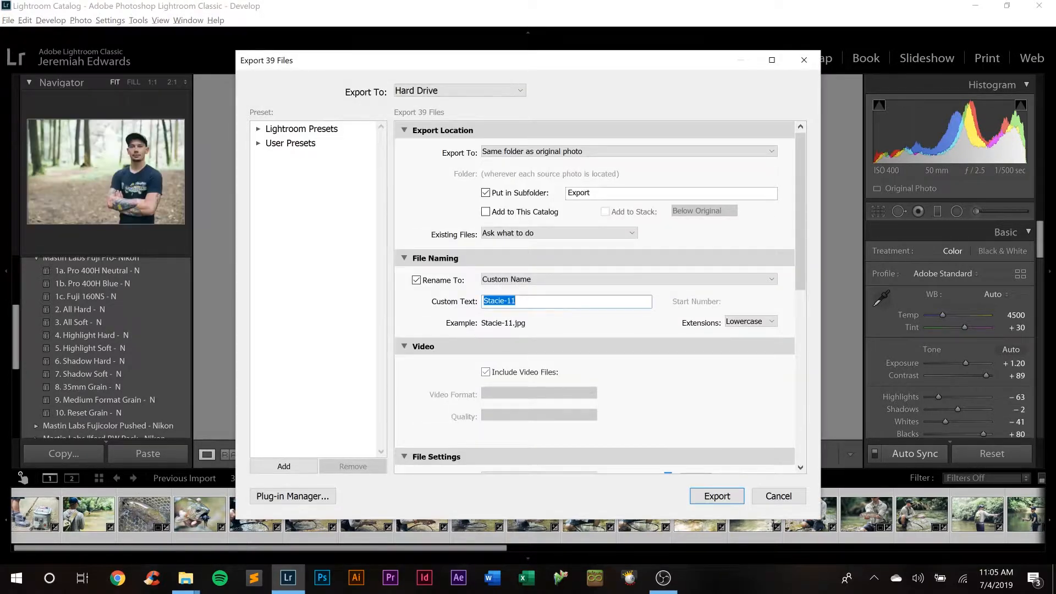
{"action": "type", "text": "DM_"}
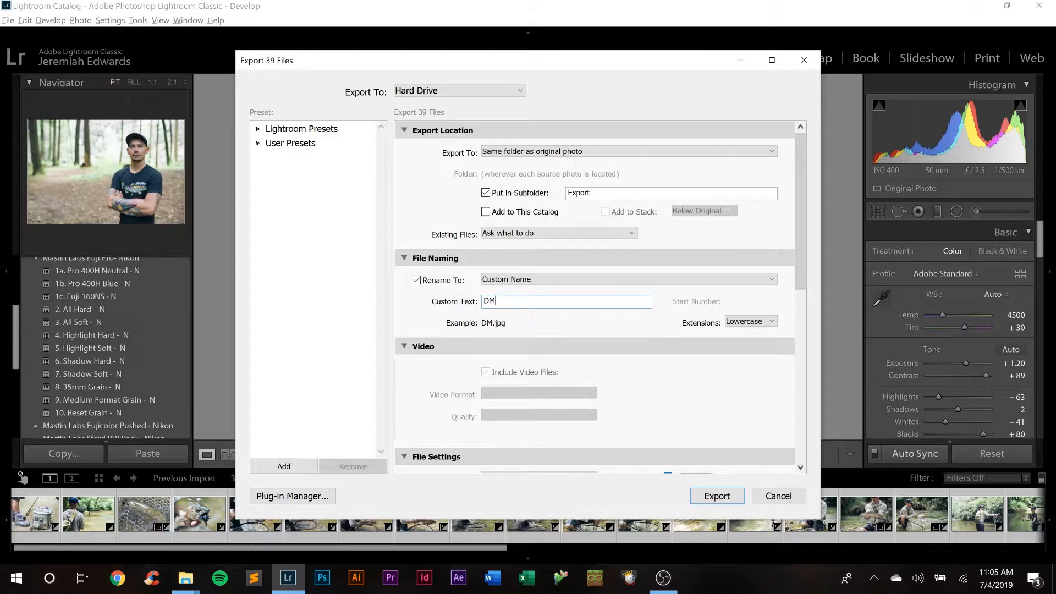
{"action": "type", "text": "GA_fly"}
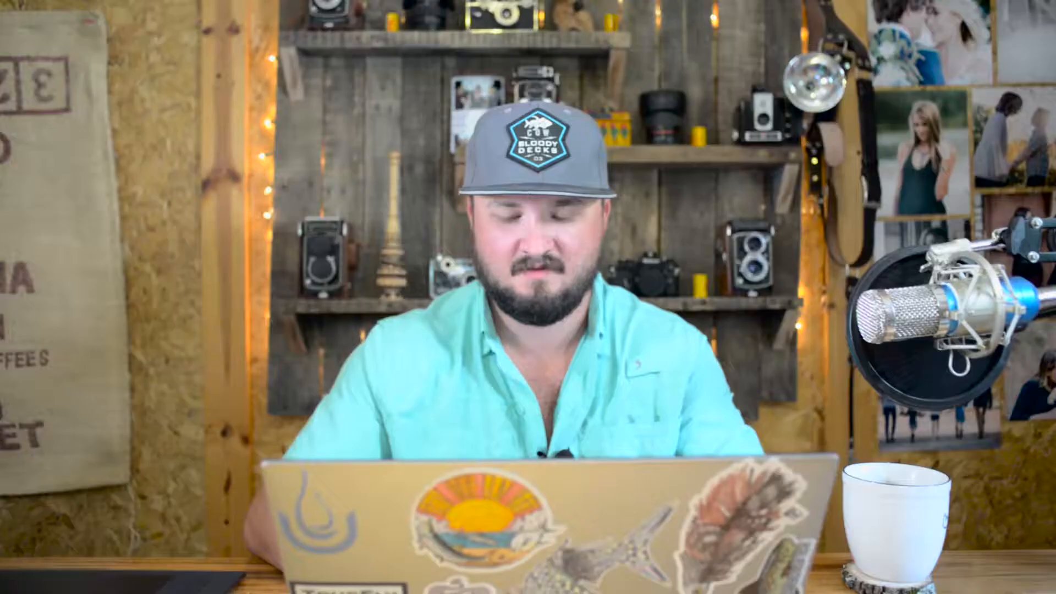